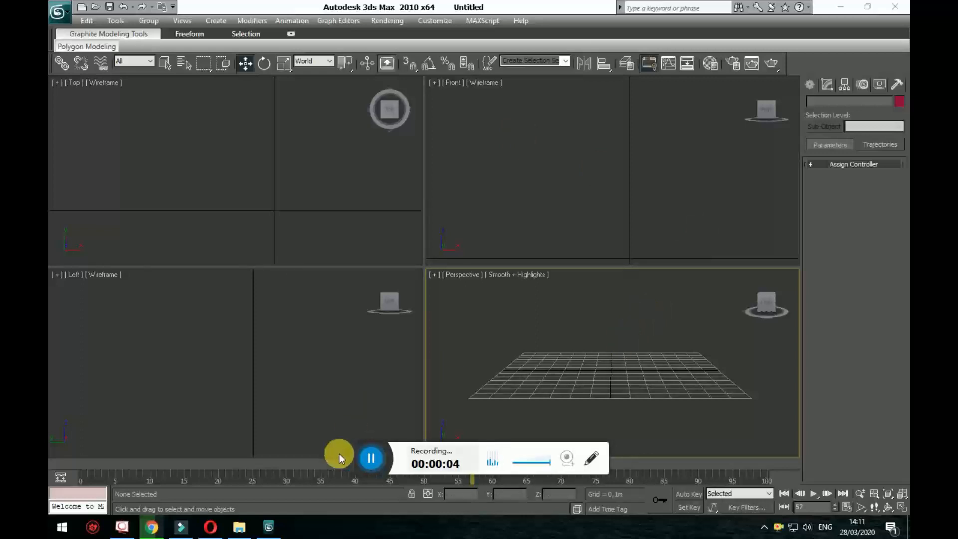
Import the 3D object spidy base texture_1 from the Anime folder into the perspective viewport.
left_click_drag(357, 452, 348, 525)
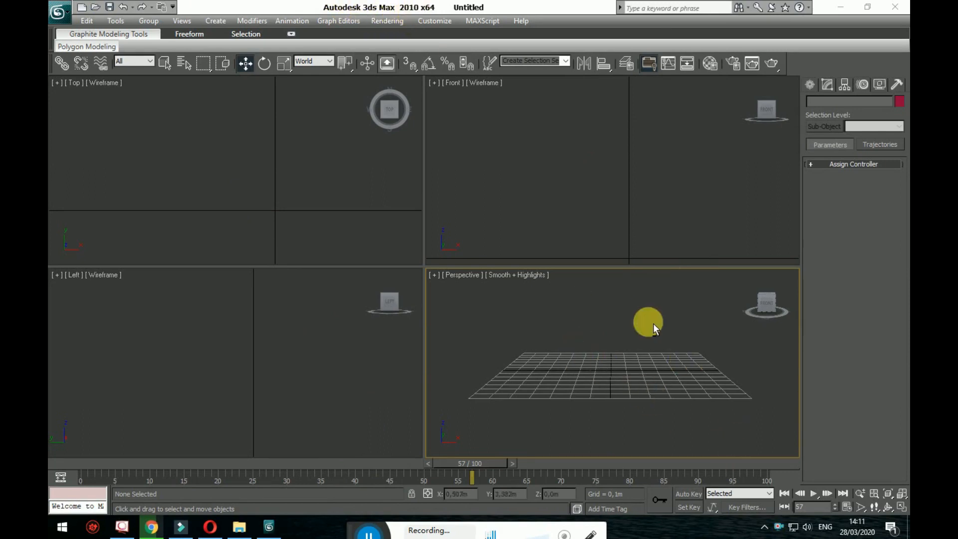
middle_click_drag(649, 348, 661, 362, "alt")
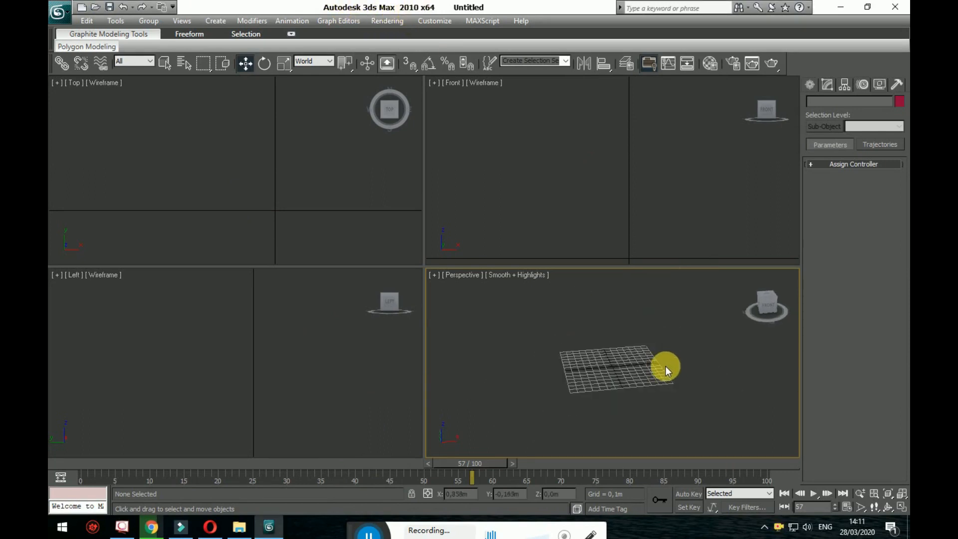
scroll(666, 366, "up", 2)
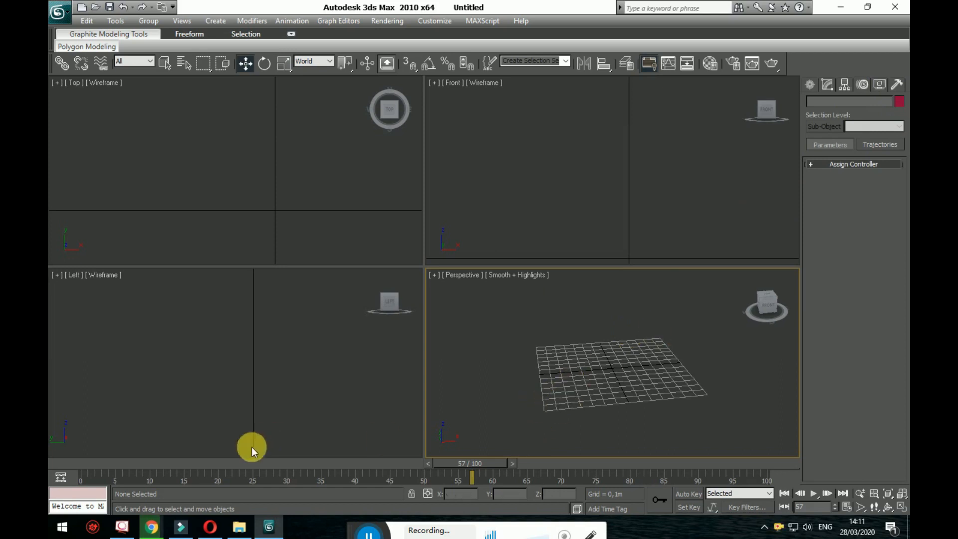
left_click(239, 525)
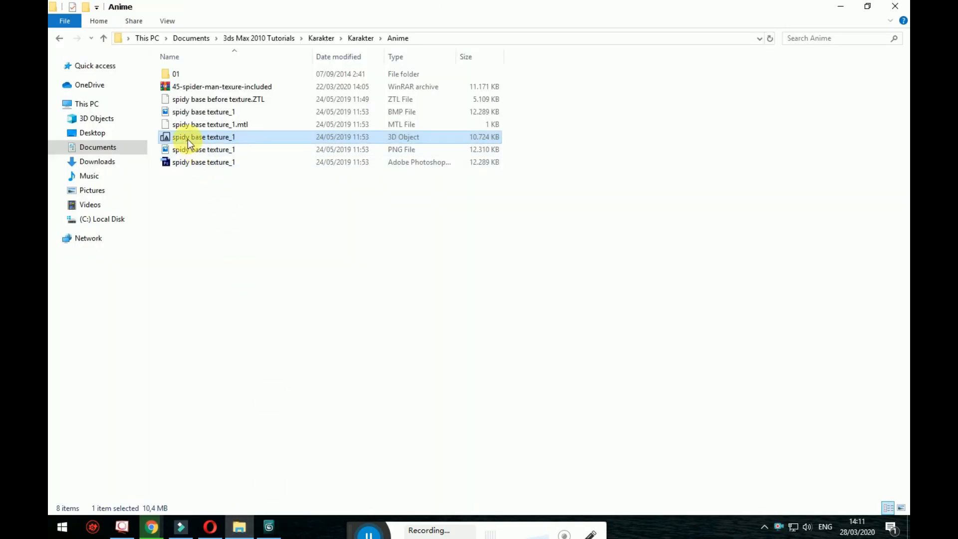
left_click_drag(181, 141, 573, 366)
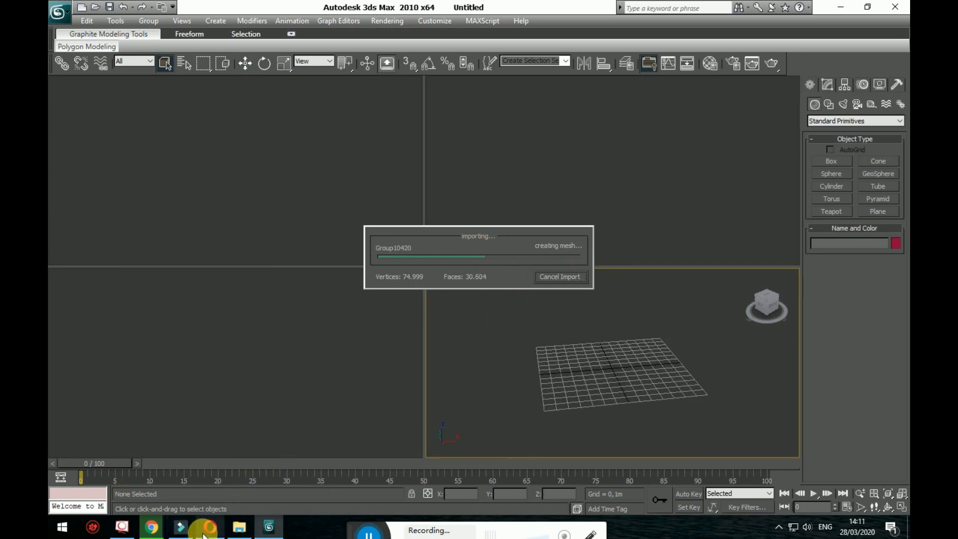
Switch to the Opera browser and search the web in a new tab for "downlaod 3d free karakter".
mouse_move(203, 536)
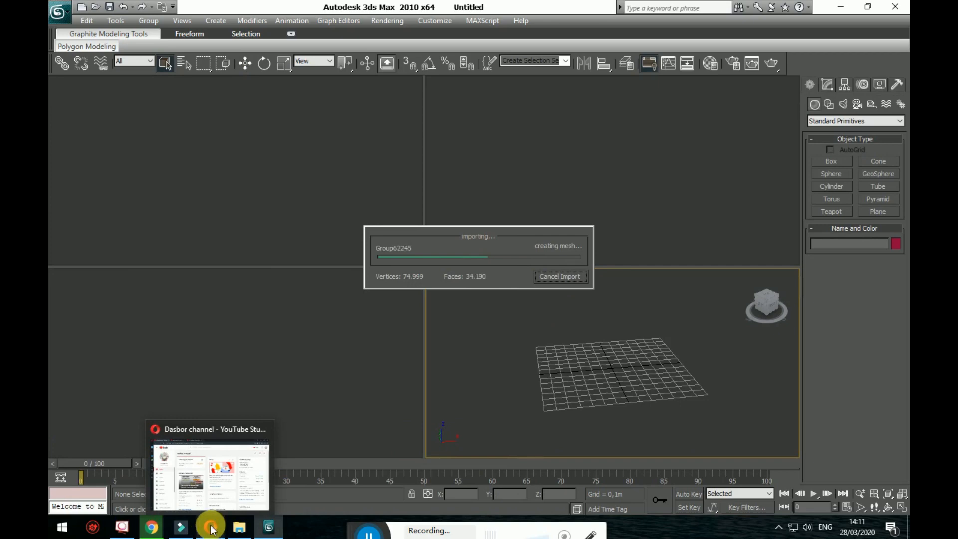
left_click(211, 530)
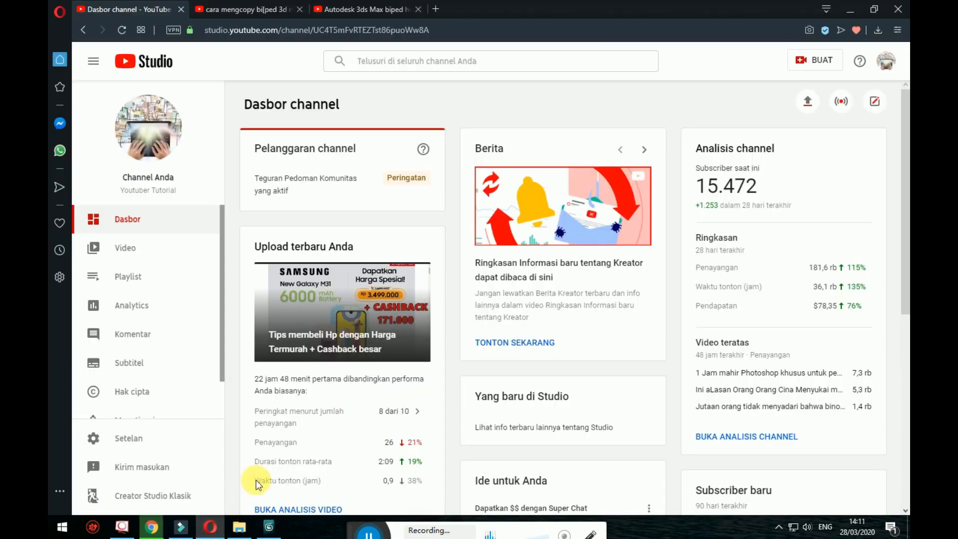
left_click(439, 8)
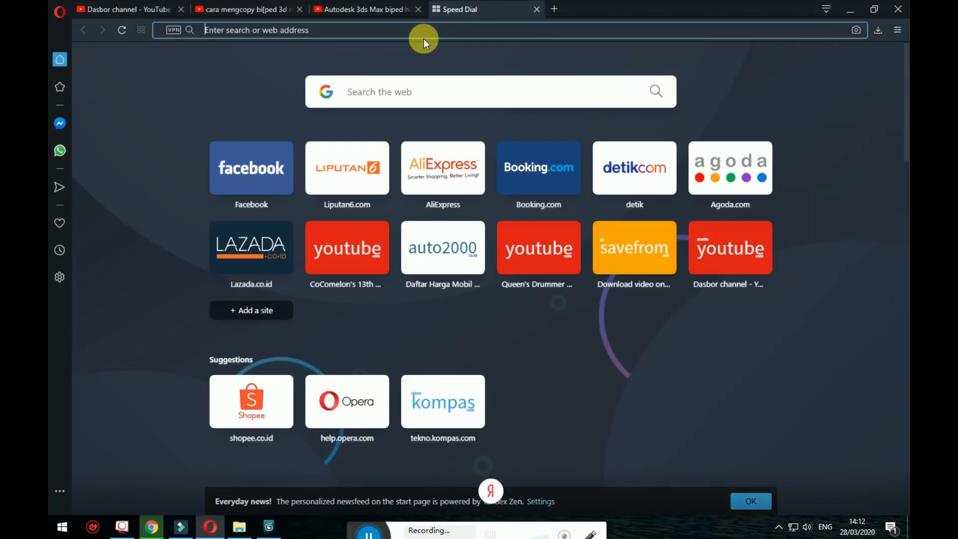
type("downlaod")
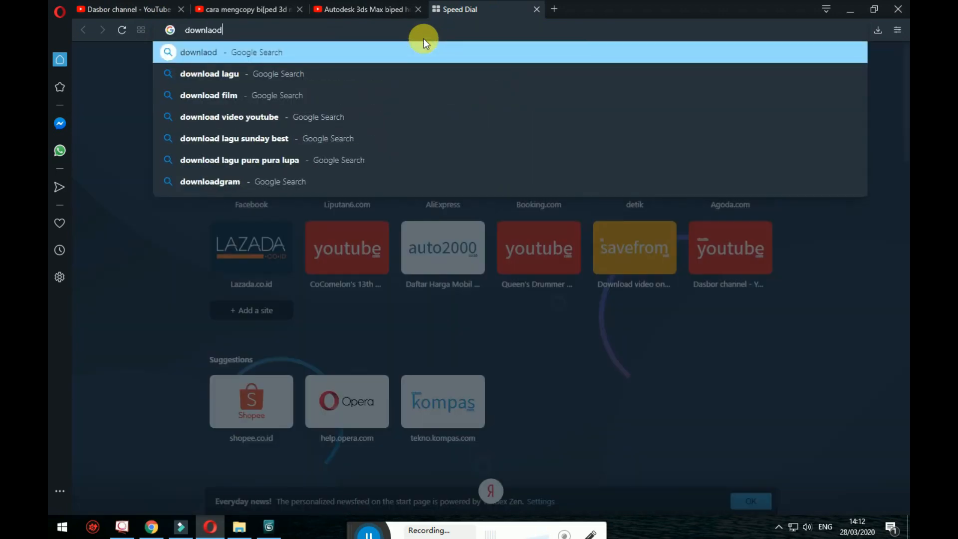
type(" 3d")
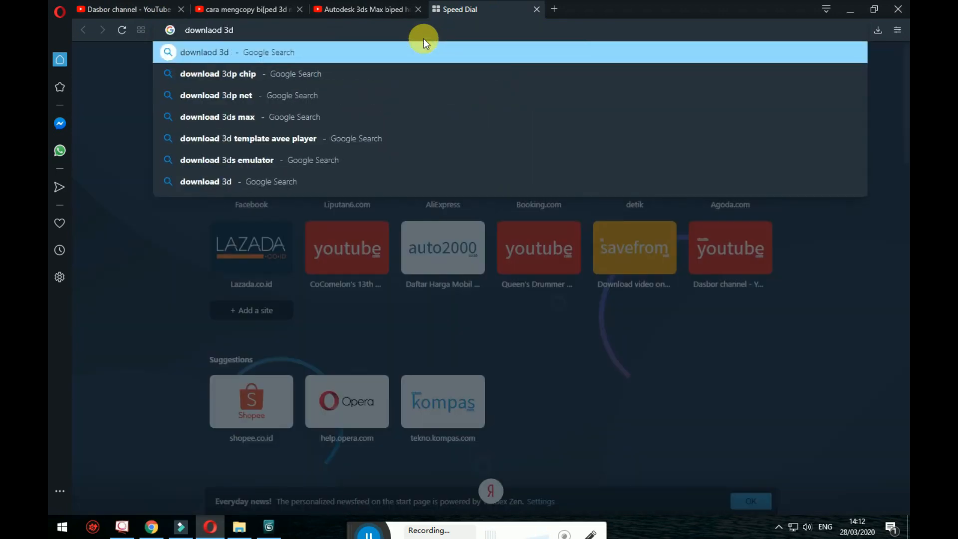
type(" fre")
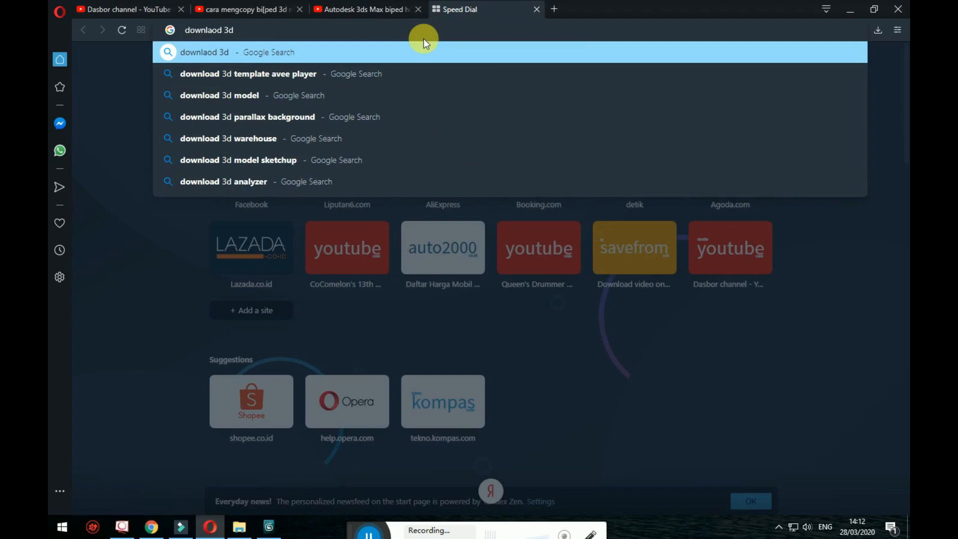
type("e karakter")
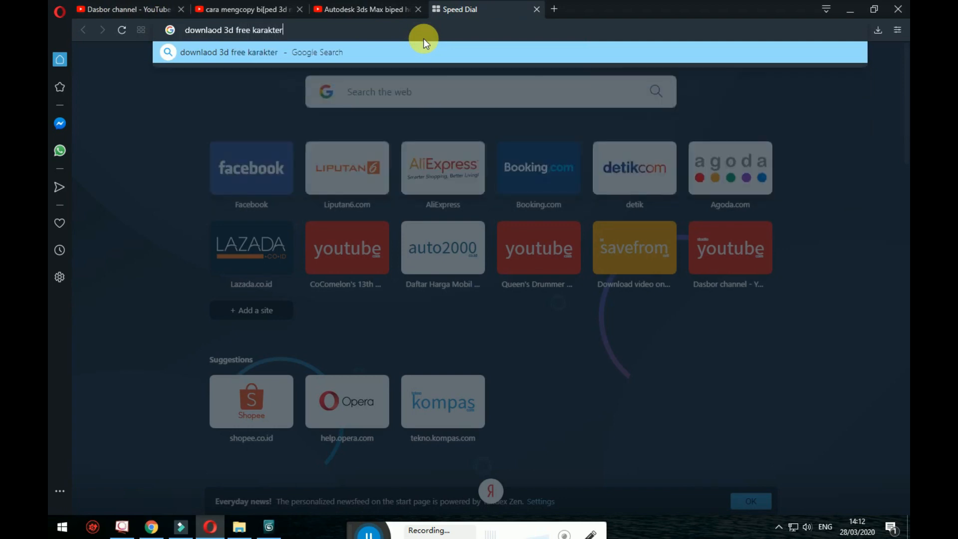
key("Return")
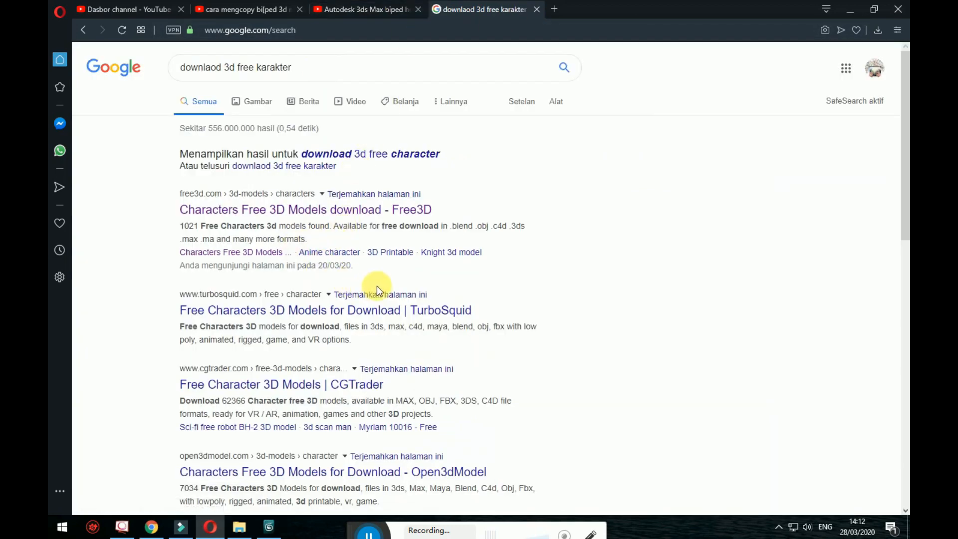
Open the Free3D characters result in its own browser tab, view the page and return to 3ds Max.
middle_click(312, 223)
left_click(601, 9)
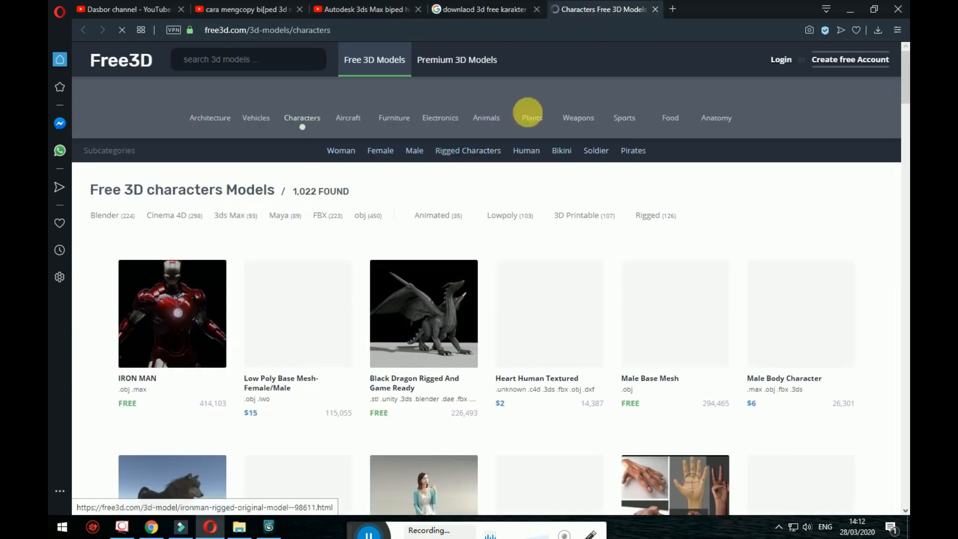
left_click(856, 12)
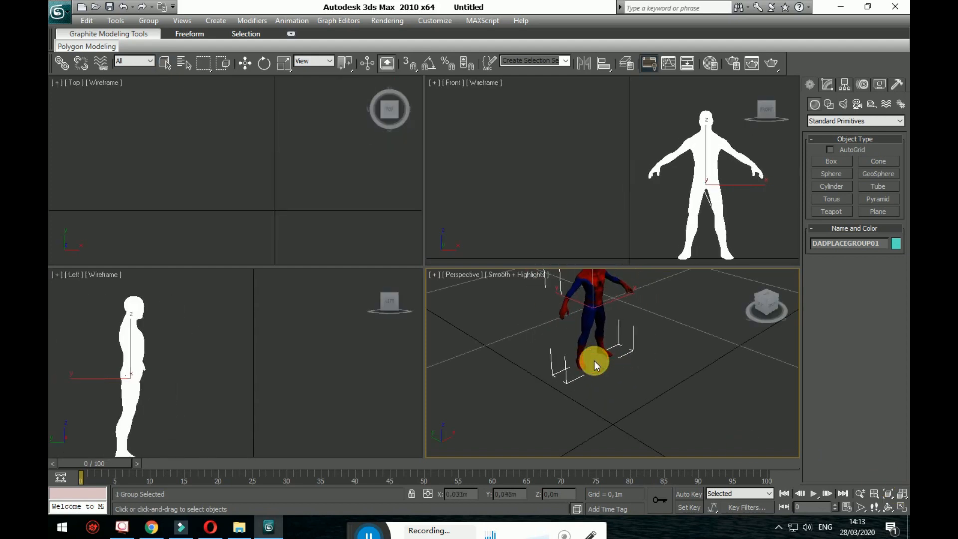
Select the imported Spider-Man mesh with the Move tool and maximize the perspective viewport around it.
left_click(595, 361)
middle_click_drag(654, 361, 627, 359, "alt")
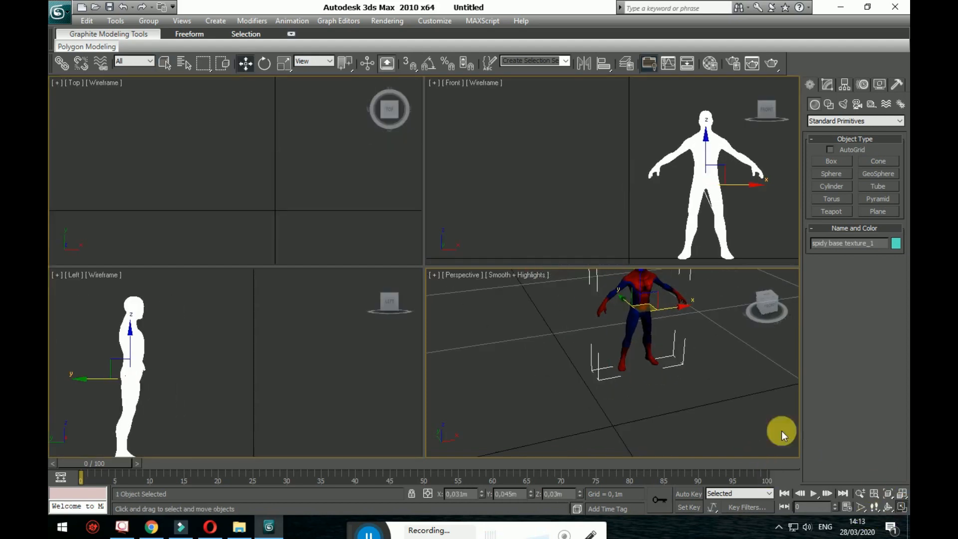
key("alt+w")
middle_click_drag(507, 322, 547, 333)
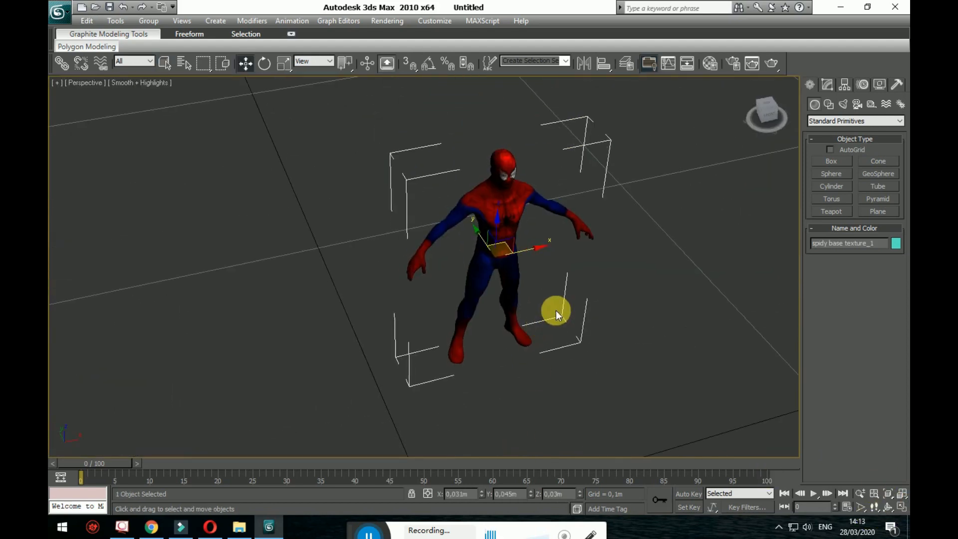
Examine the Spider-Man model's mesh density in wireframe, and its textured surface in smooth shading.
key("F3")
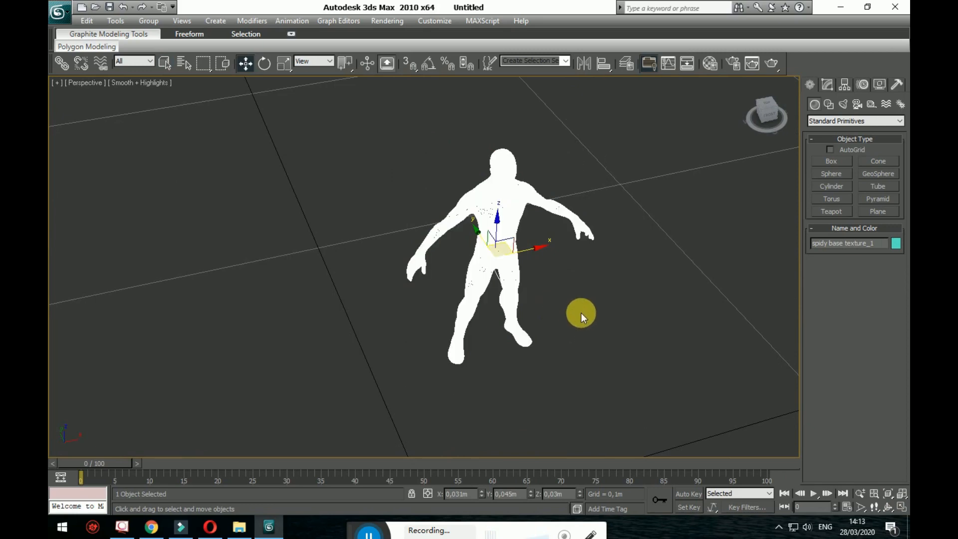
middle_click_drag(527, 259, 521, 206, "alt")
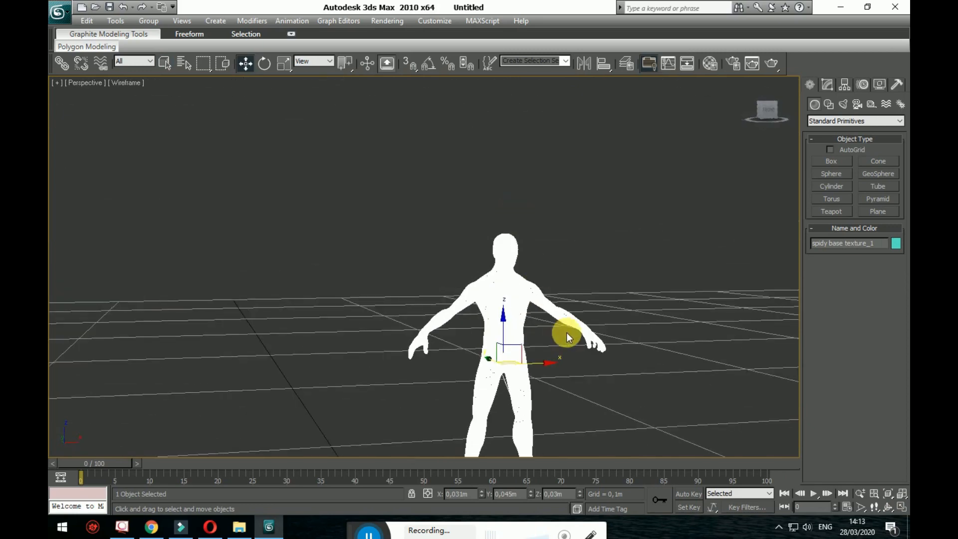
scroll(572, 339, "up", 2)
scroll(466, 267, "up", 5)
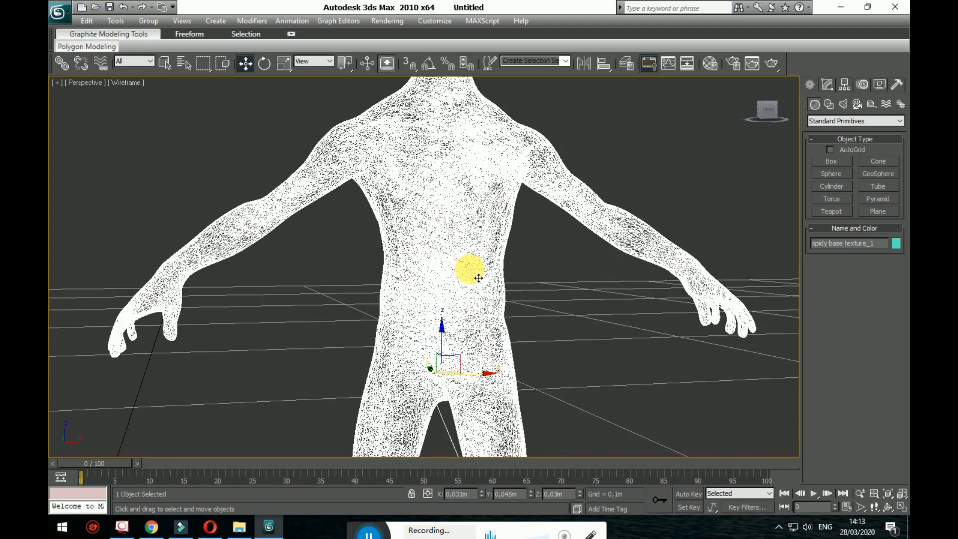
key("F3")
middle_click_drag(550, 286, 497, 258, "alt")
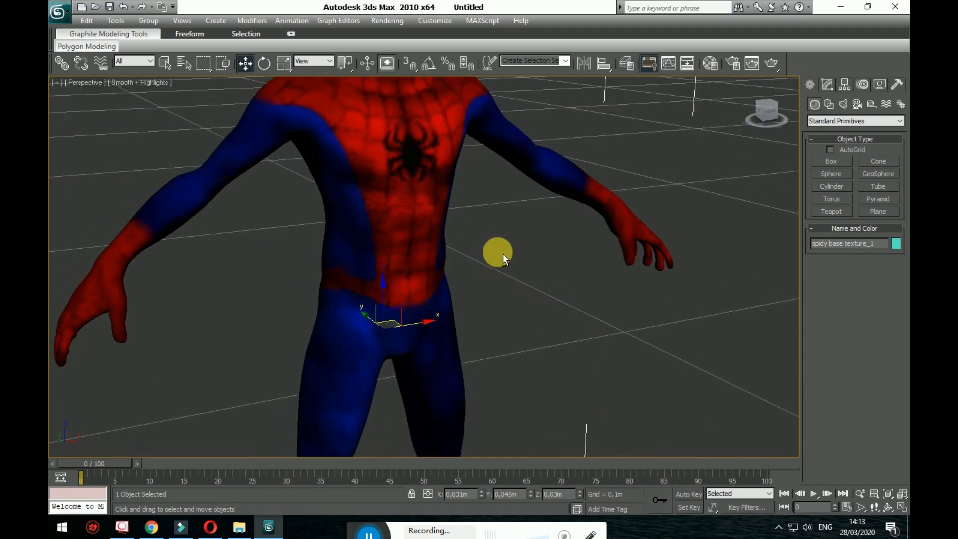
scroll(501, 255, "down", 3)
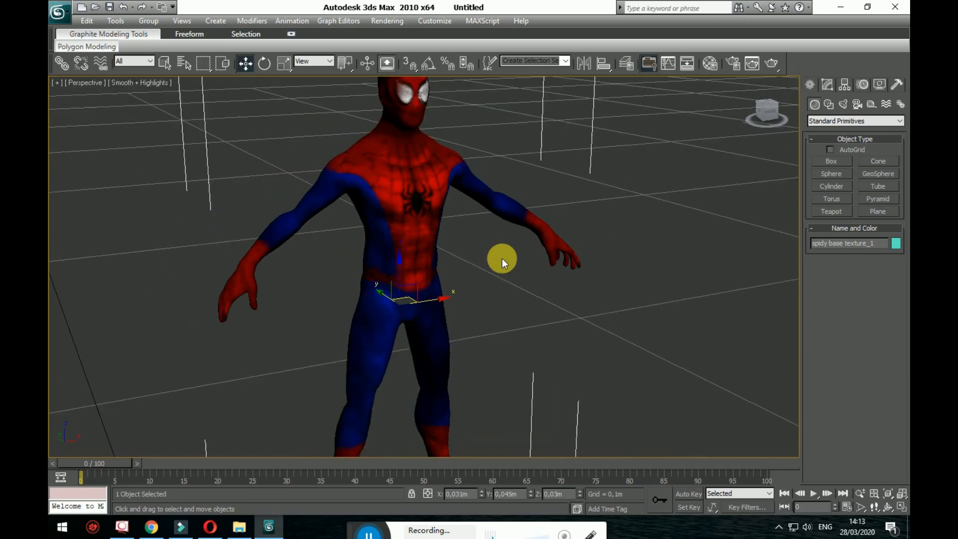
Render the perspective view of the Spider-Man model to check its textures, and close the rendered frame.
left_click(773, 63)
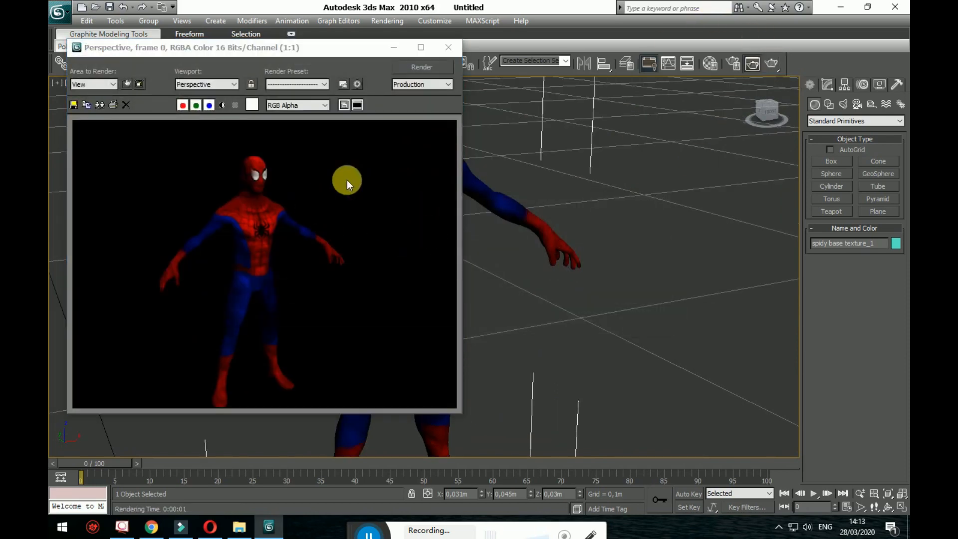
left_click(444, 49)
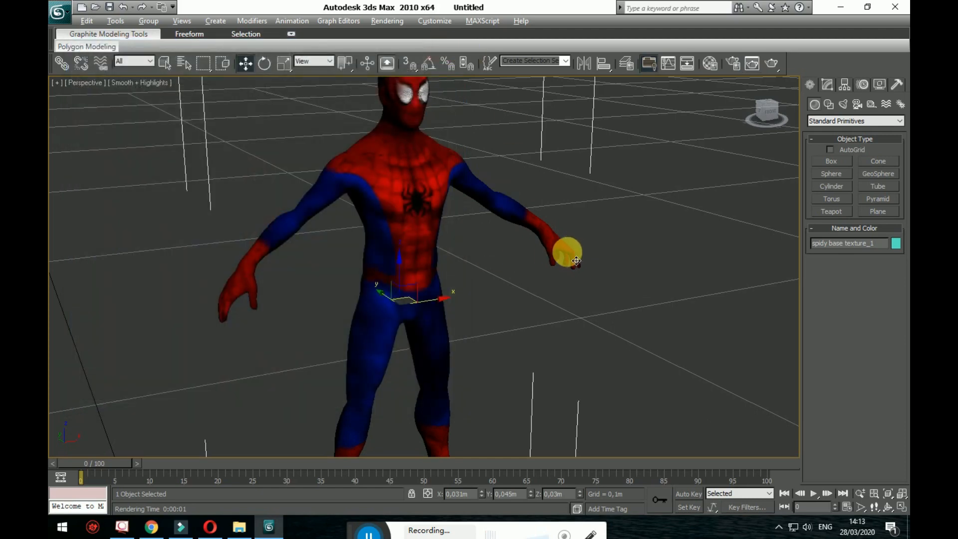
scroll(612, 268, "down", 1)
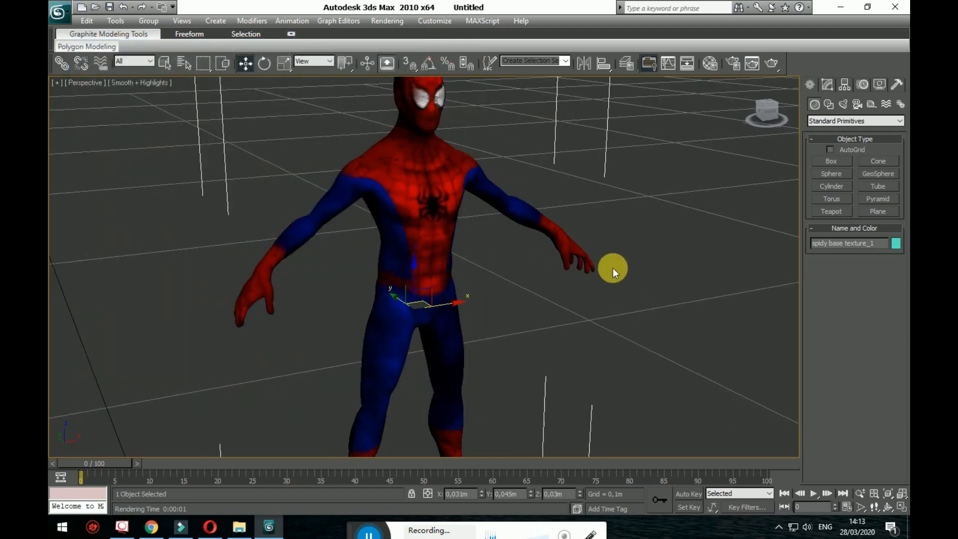
scroll(407, 277, "down", 2)
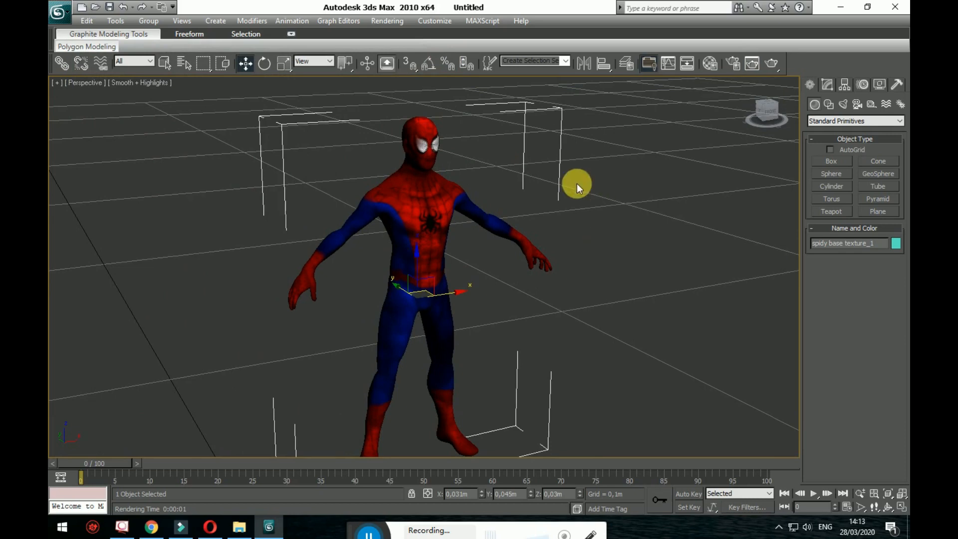
Show the model in wireframe and add a ProOptimizer modifier above its Editable Poly.
key("F3")
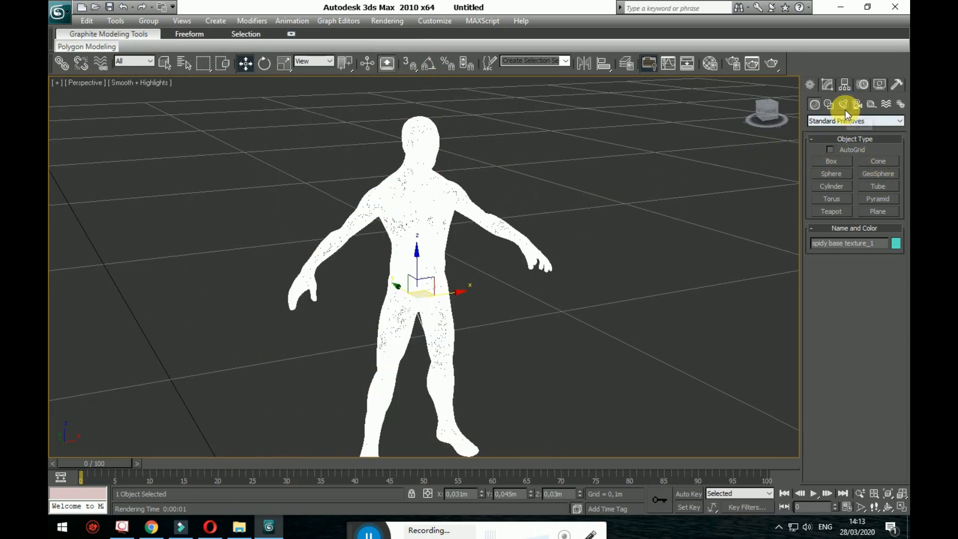
left_click(828, 84)
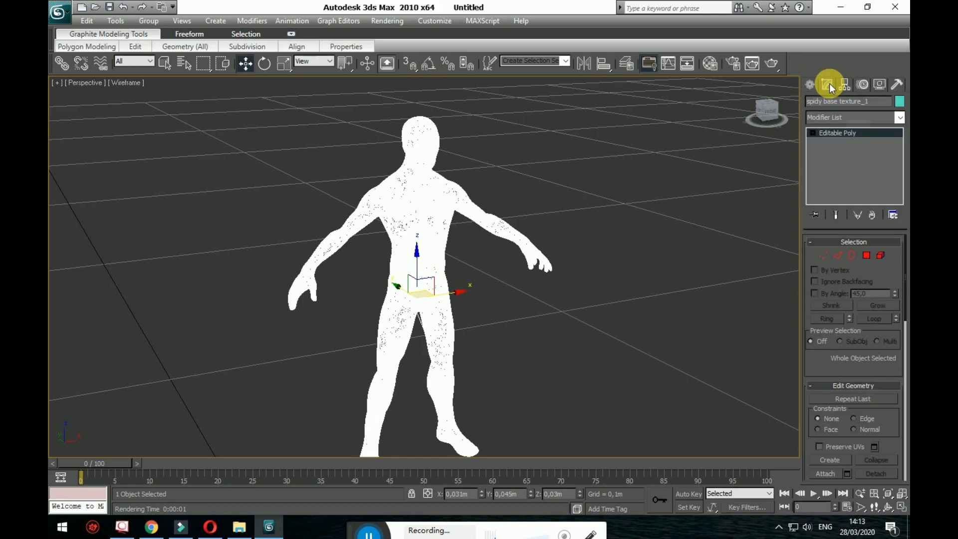
left_click(900, 117)
scroll(867, 346, "down", 7)
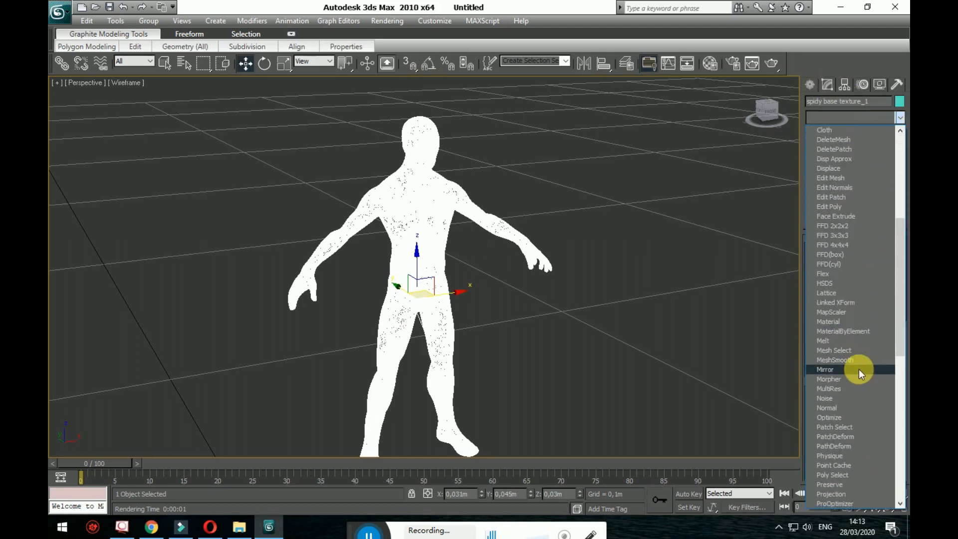
scroll(826, 495, "down", 2)
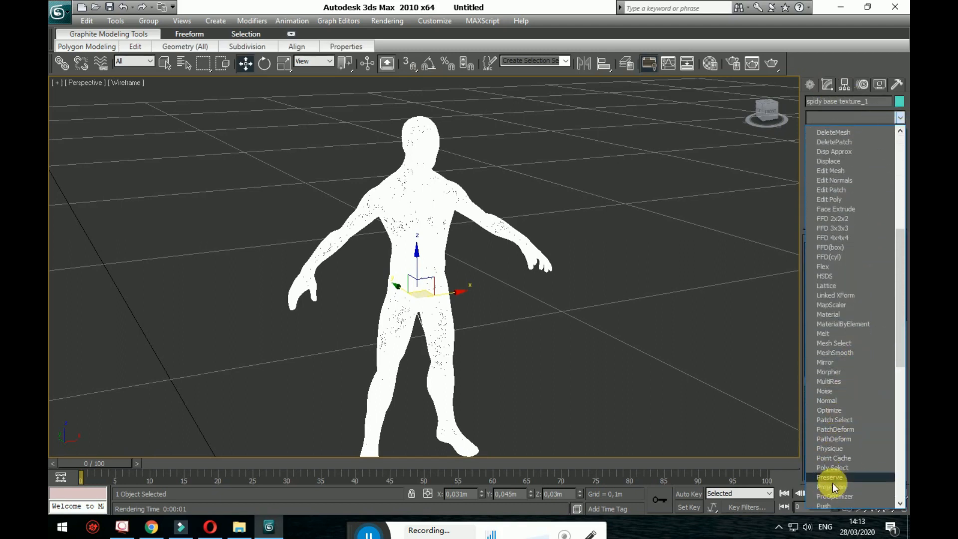
left_click(848, 446)
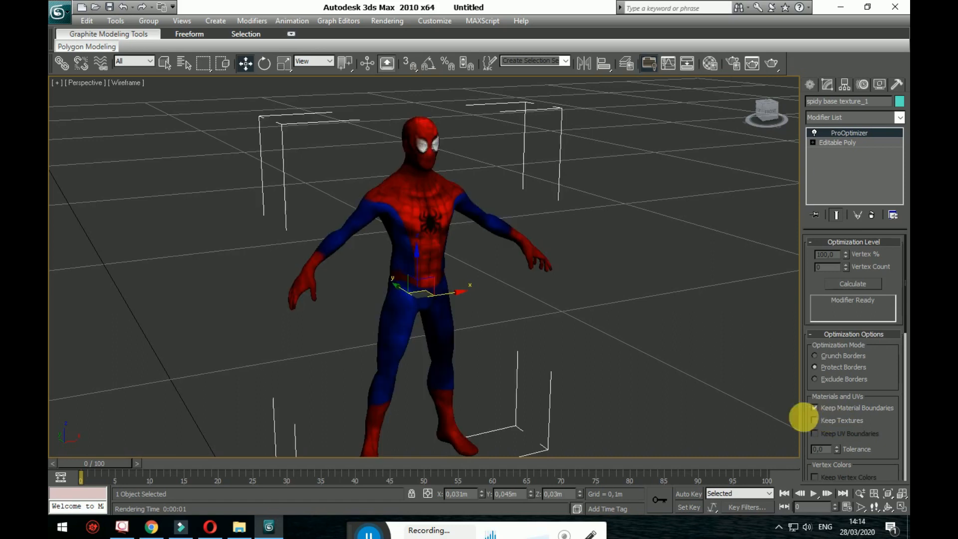
Calculate the ProOptimizer optimization for the model and display the viewport in smooth shading.
left_click(851, 285)
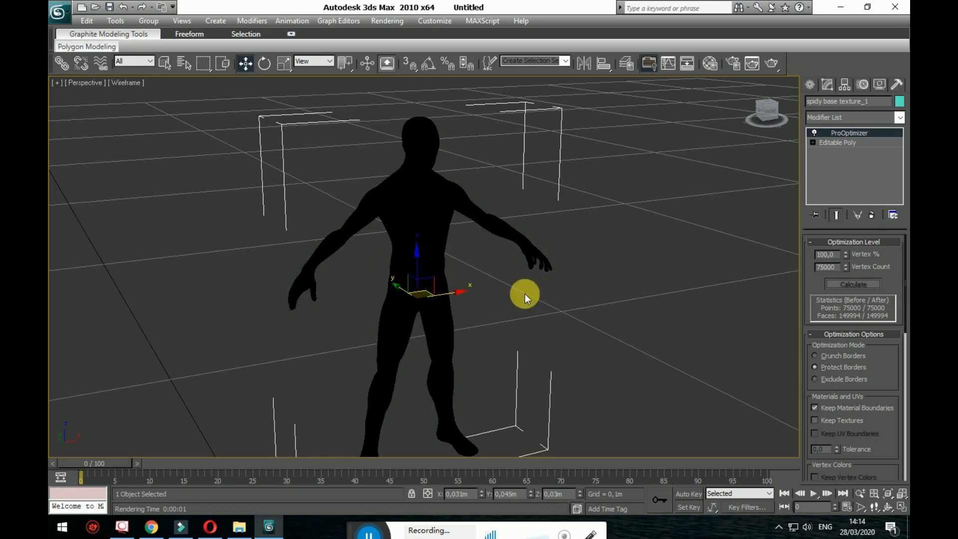
key("F3")
middle_click_drag(424, 274, 618, 289, "alt")
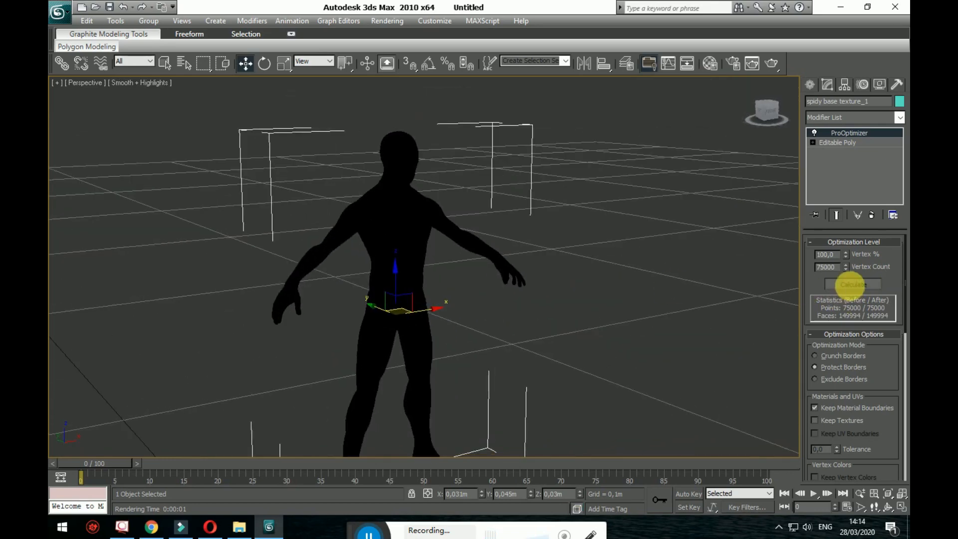
Enable Keep Textures in the ProOptimizer options and recalculate the optimization.
left_click(845, 284)
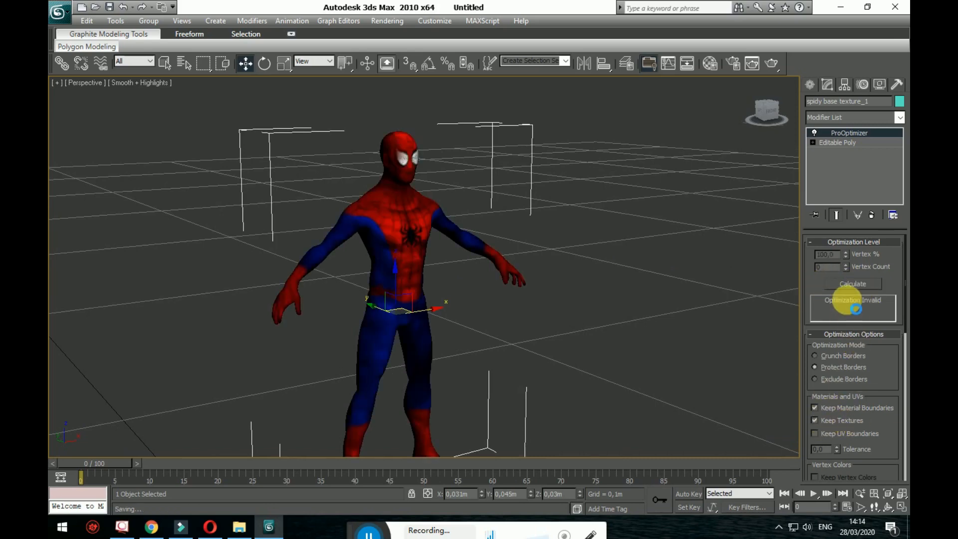
left_click(846, 285)
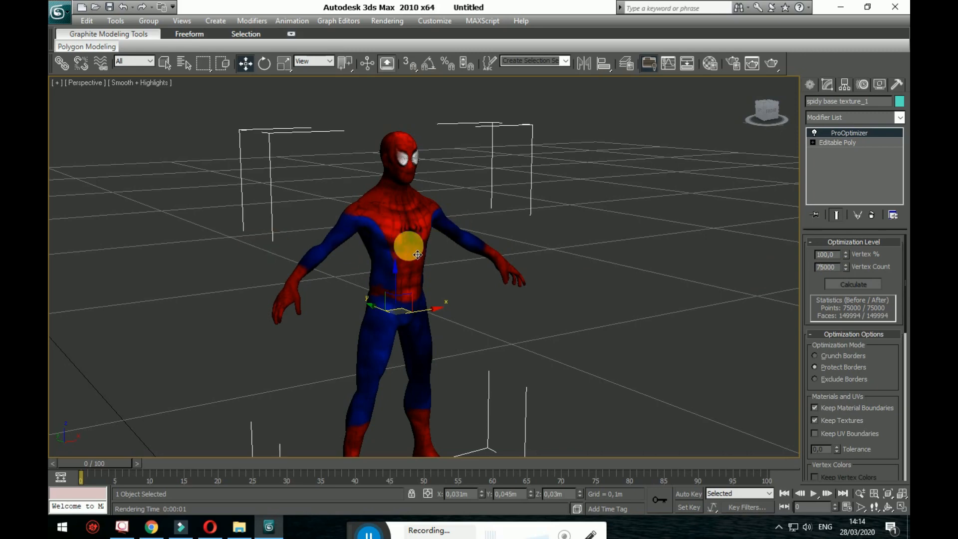
Show the model in wireframe and reduce its ProOptimizer Vertex % to 5.
left_click(470, 265)
key("F3")
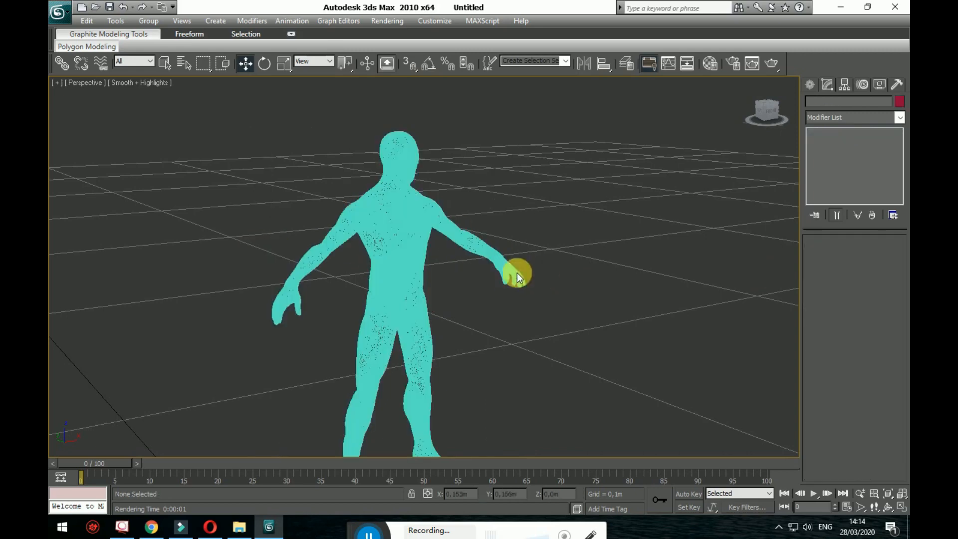
left_click(423, 266)
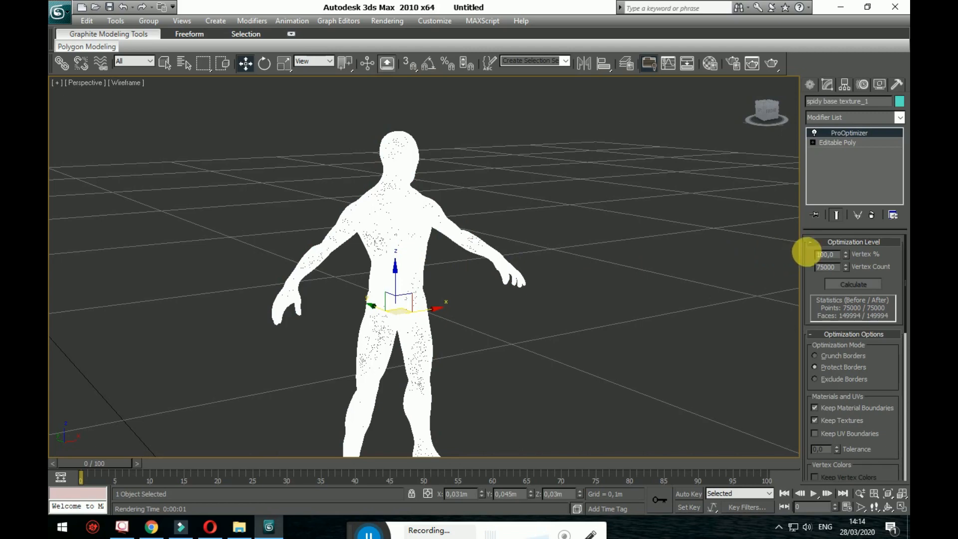
left_click_drag(841, 260, 800, 255)
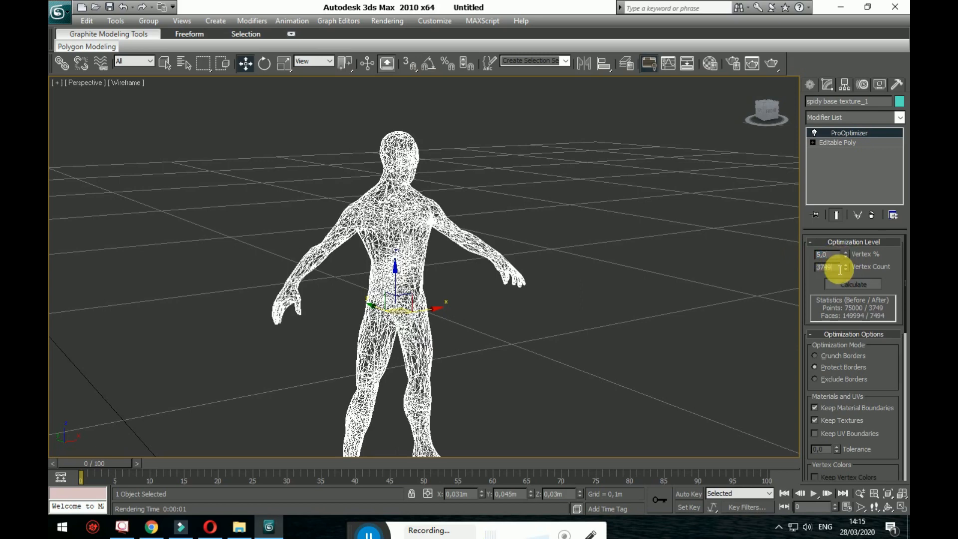
left_click_drag(841, 270, 827, 269)
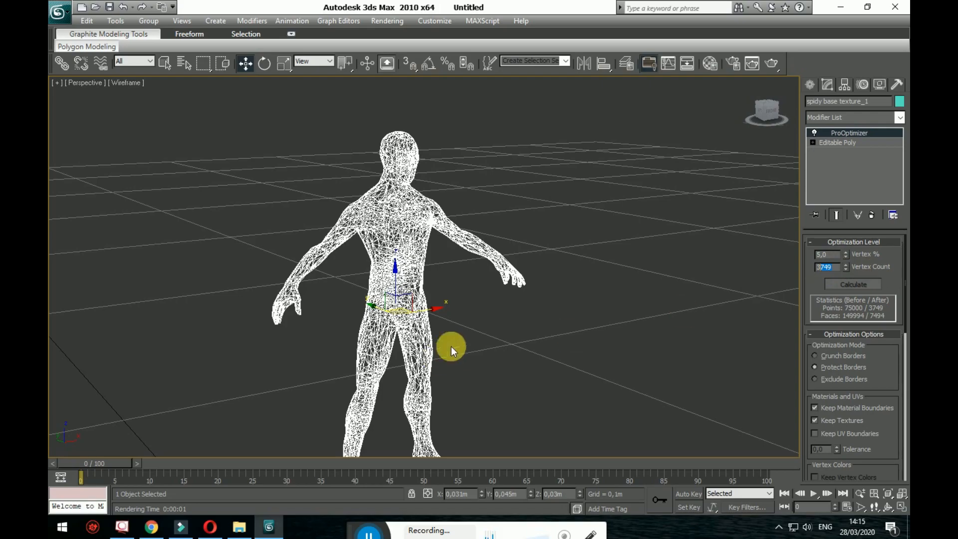
Examine the reduced mesh up close in wireframe and in textured shading from several angles.
mouse_move(488, 335)
middle_mouse_down()
mouse_move(536, 327)
mouse_move(492, 324)
middle_mouse_up()
scroll(491, 320, "up", 5)
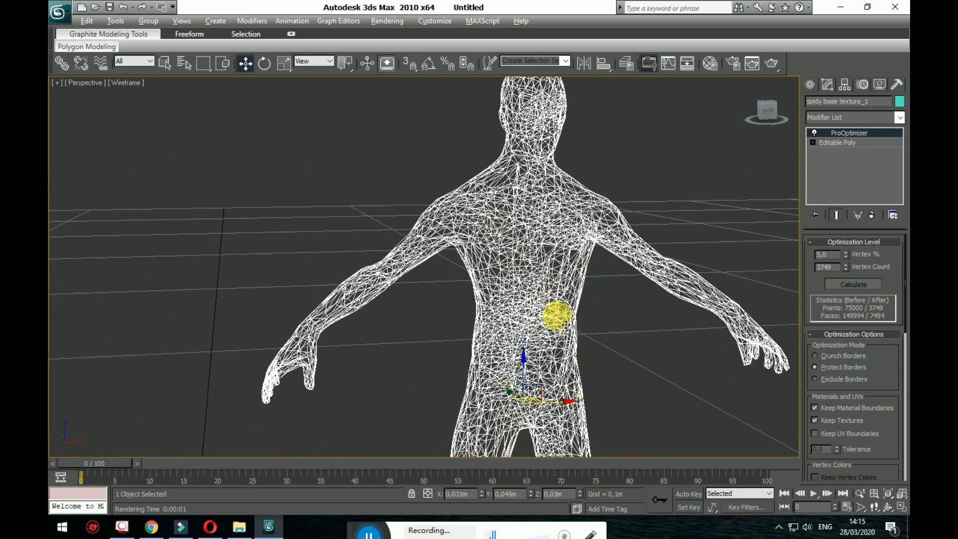
mouse_move(558, 316)
middle_mouse_down("alt")
mouse_move(580, 330)
mouse_move(575, 352)
mouse_move(526, 319)
mouse_move(492, 274)
mouse_move(522, 274)
mouse_move(526, 298)
mouse_move(443, 286)
middle_mouse_up("alt")
key("F3")
scroll(498, 301, "up", 6)
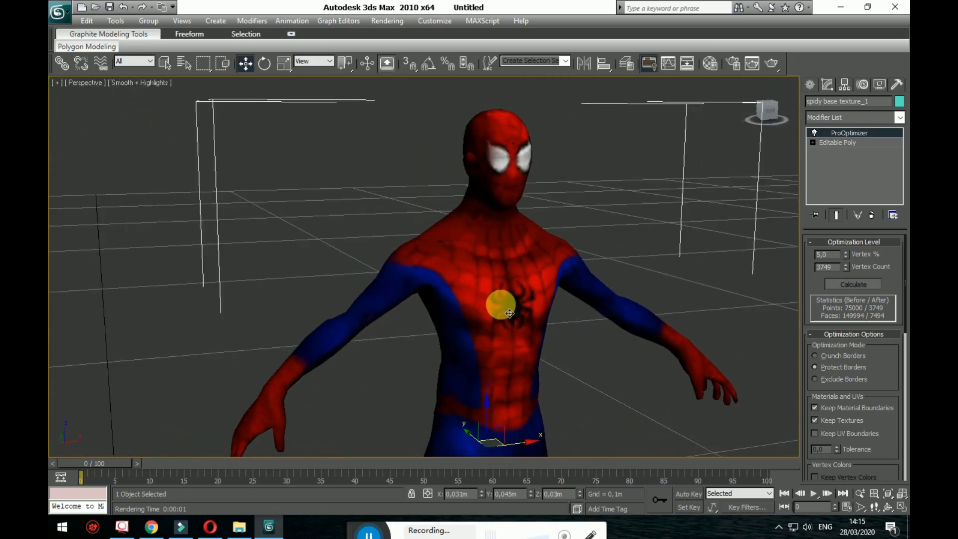
mouse_move(562, 351)
middle_mouse_down("alt")
mouse_move(606, 351)
mouse_move(556, 355)
mouse_move(567, 353)
middle_mouse_up("alt")
scroll(594, 363, "down", 3)
scroll(614, 370, "down", 3)
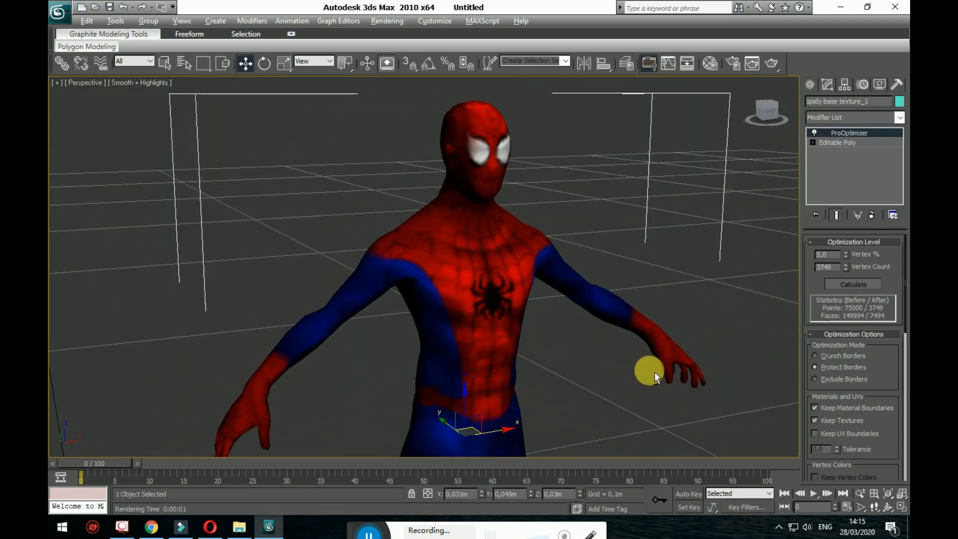
middle_click_drag(655, 372, 660, 368, "alt")
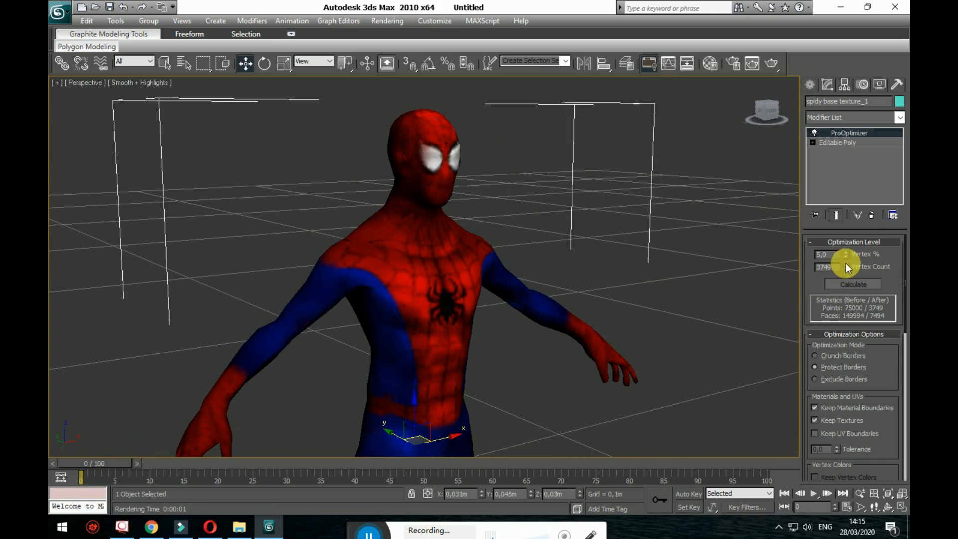
Lower the ProOptimizer Vertex % to 2.2 and check the whole character.
left_click_drag(846, 259, 846, 282)
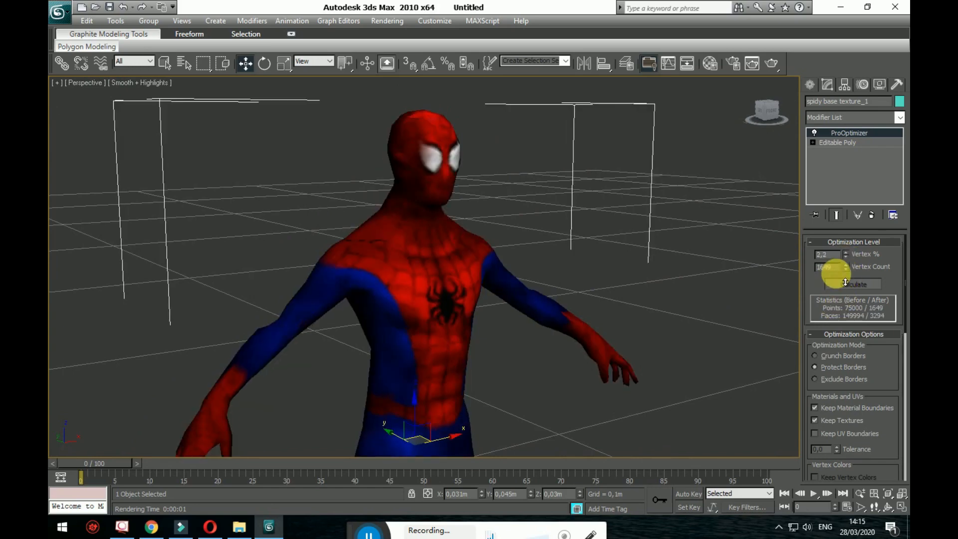
middle_click_drag(577, 300, 799, 460, "alt")
left_click(887, 493)
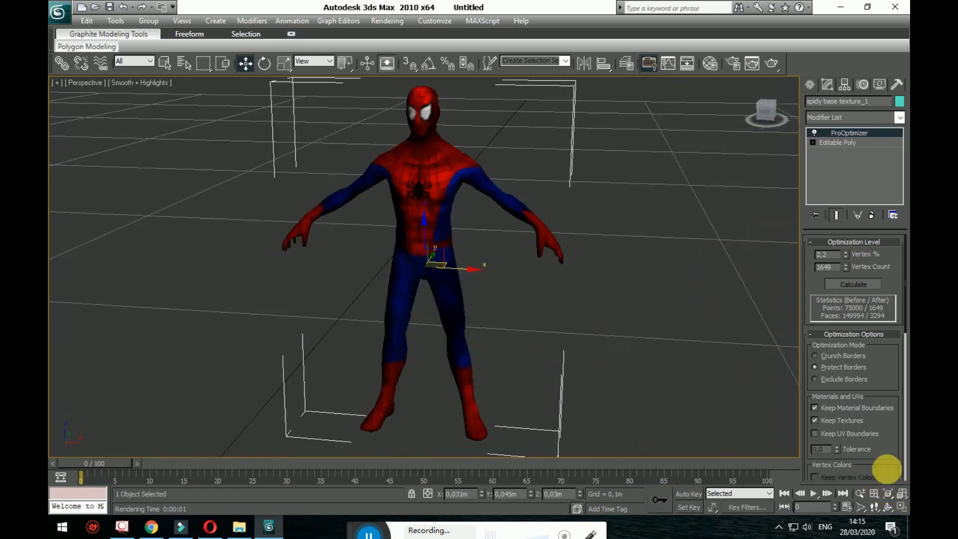
middle_click_drag(589, 302, 789, 259, "alt")
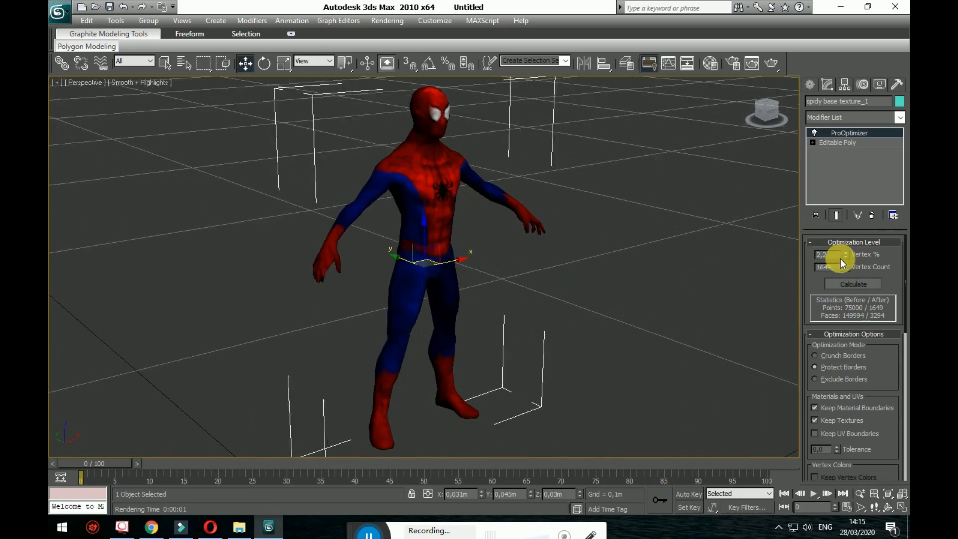
Set the ProOptimizer Vertex % to 4 for the Spider-Man mesh.
double_click(817, 255)
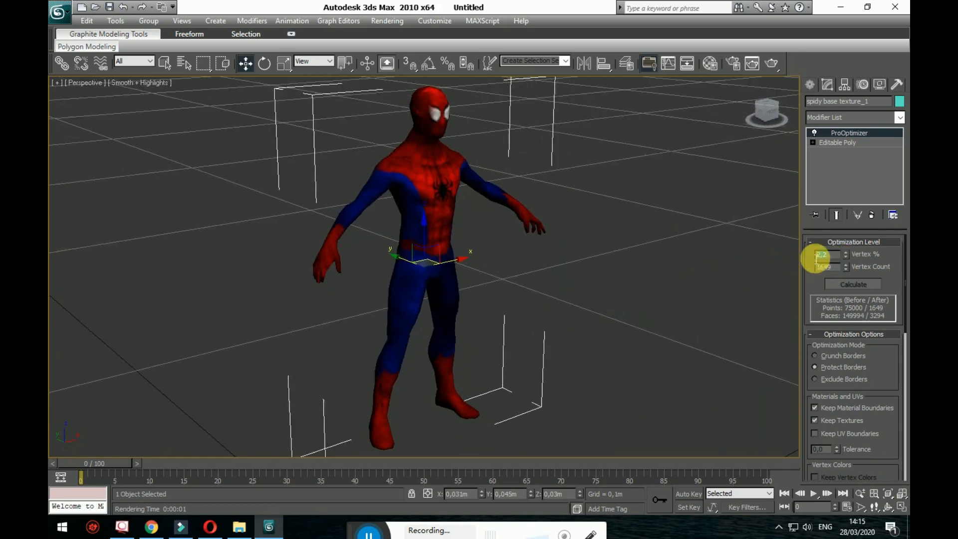
left_click(735, 289)
left_click(430, 231)
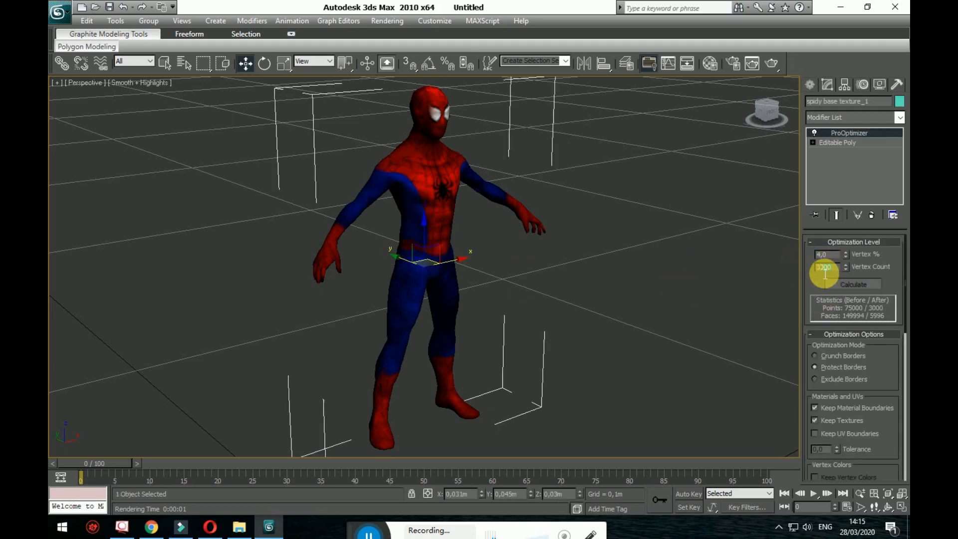
Render the perspective view of the optimized character, close the rendered frame, and inspect the model in the viewport.
left_click(771, 65)
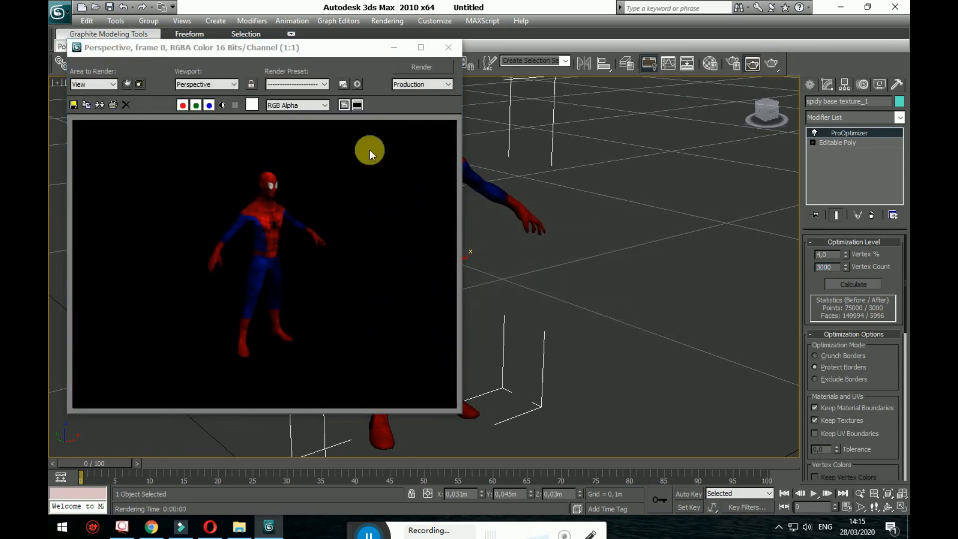
left_click(449, 47)
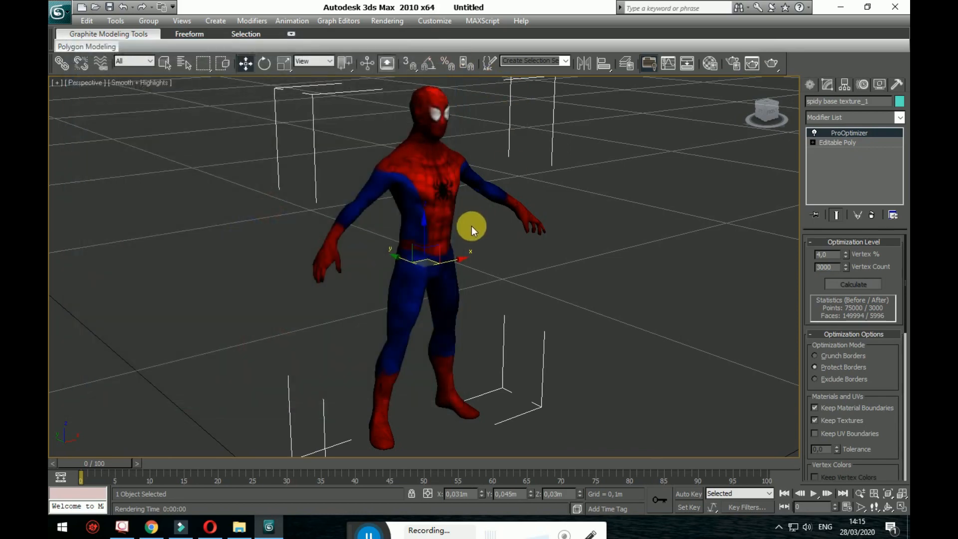
middle_click_drag(543, 266, 582, 327)
scroll(574, 351, "up", 4)
scroll(590, 353, "down", 3)
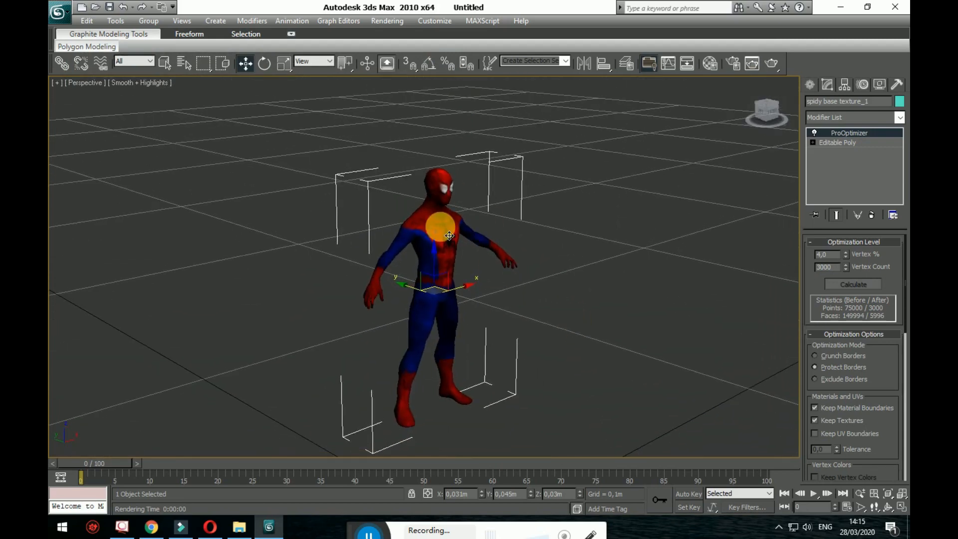
Start a Biped system and draw a skeleton beside the character at roughly the character's height.
left_click(811, 84)
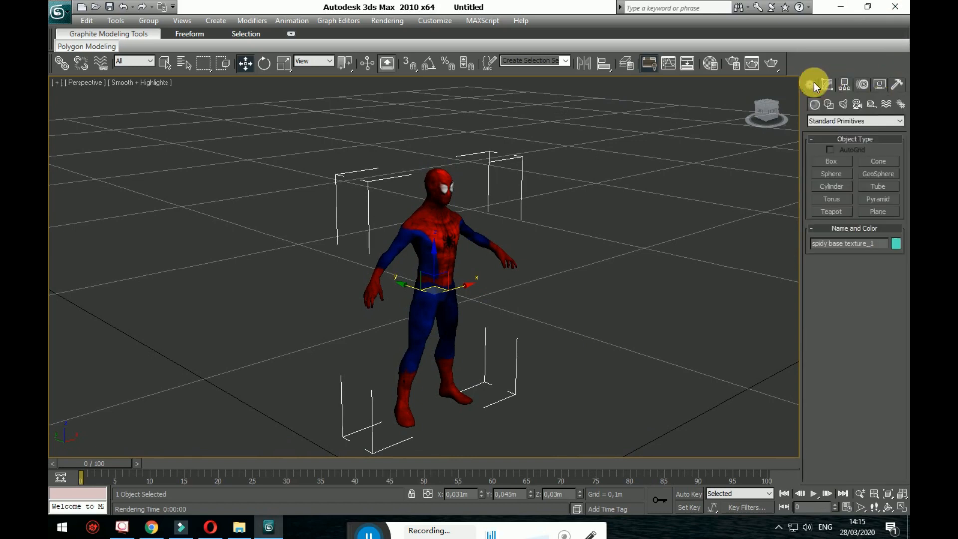
left_click(901, 105)
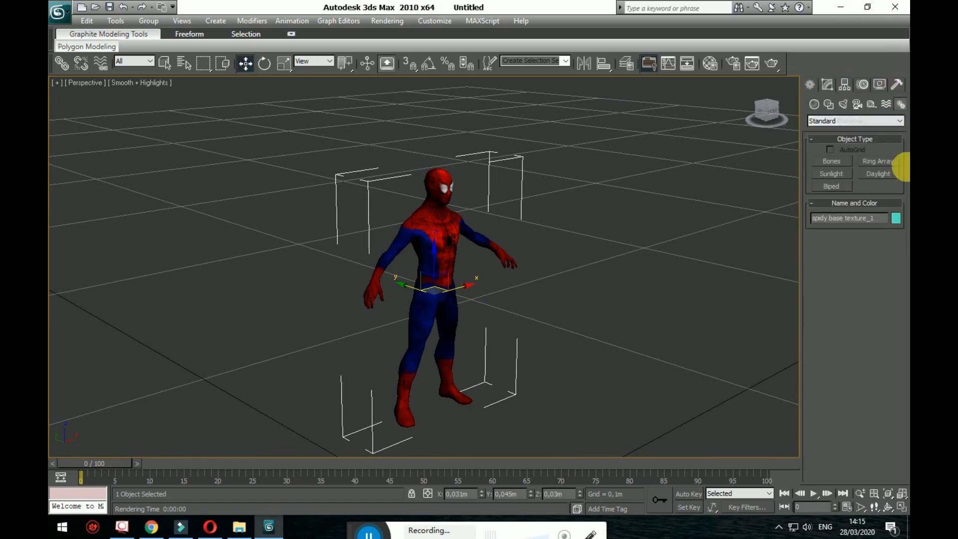
left_click(840, 187)
scroll(519, 356, "down", 3)
left_click_drag(443, 348, 637, 171)
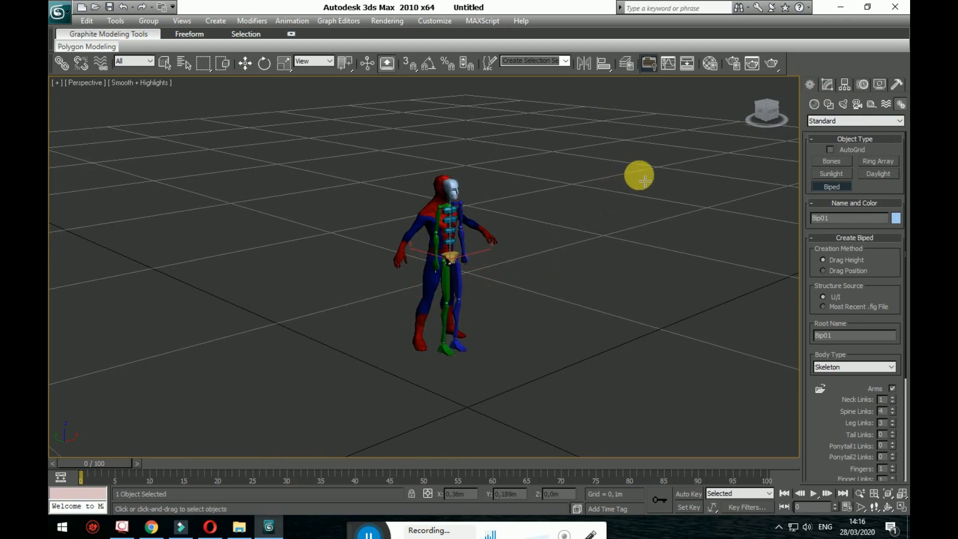
Compare the biped's size and placement with the character's hands, hips and feet from different views.
mouse_move(505, 265)
middle_mouse_down("alt")
mouse_move(479, 261)
mouse_move(504, 278)
middle_mouse_up("alt")
scroll(513, 272, "up", 5)
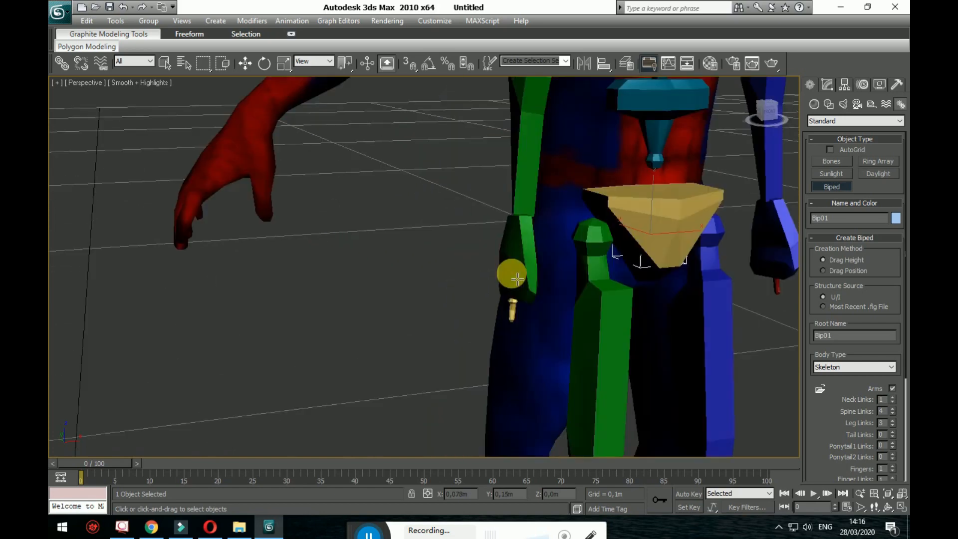
scroll(516, 273, "down", 5)
scroll(504, 299, "up", 3)
middle_click_drag(499, 311, 483, 293, "alt")
scroll(483, 293, "down", 3)
scroll(487, 298, "up", 3)
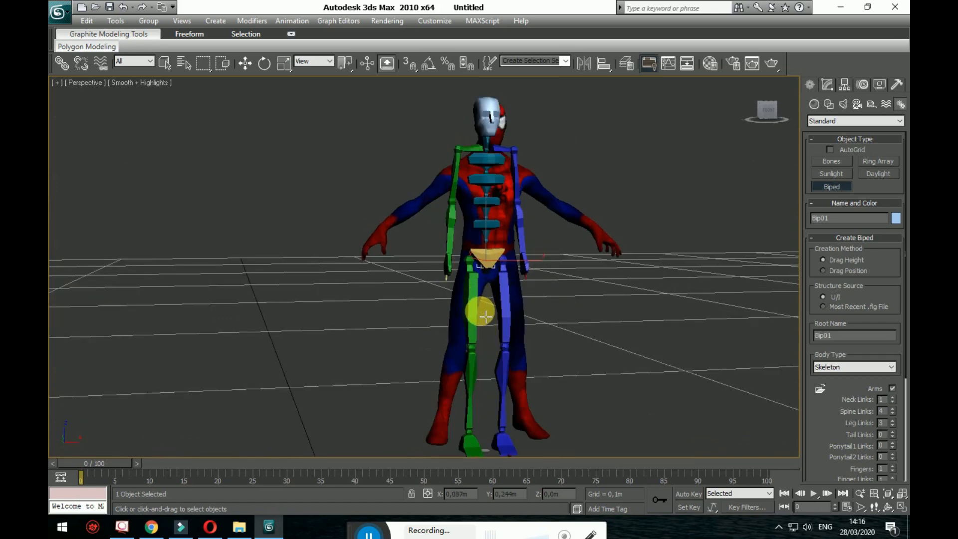
Undo the biped and redraw it from the character's feet up to head height.
middle_click_drag(490, 331, 514, 366, "alt")
key("ctrl+z")
left_click_drag(505, 436, 635, 105)
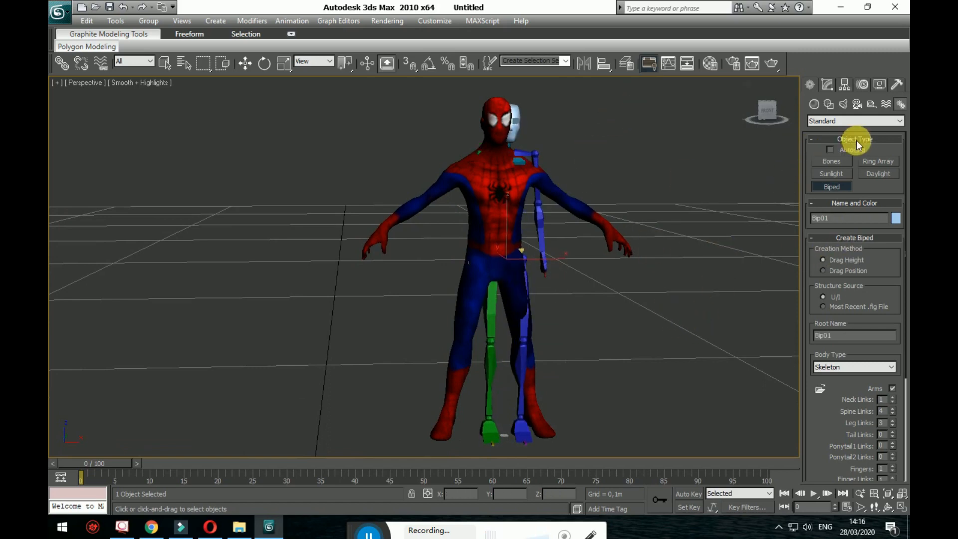
Open the new biped's motion parameters and turn on Figure Mode.
left_click(864, 86)
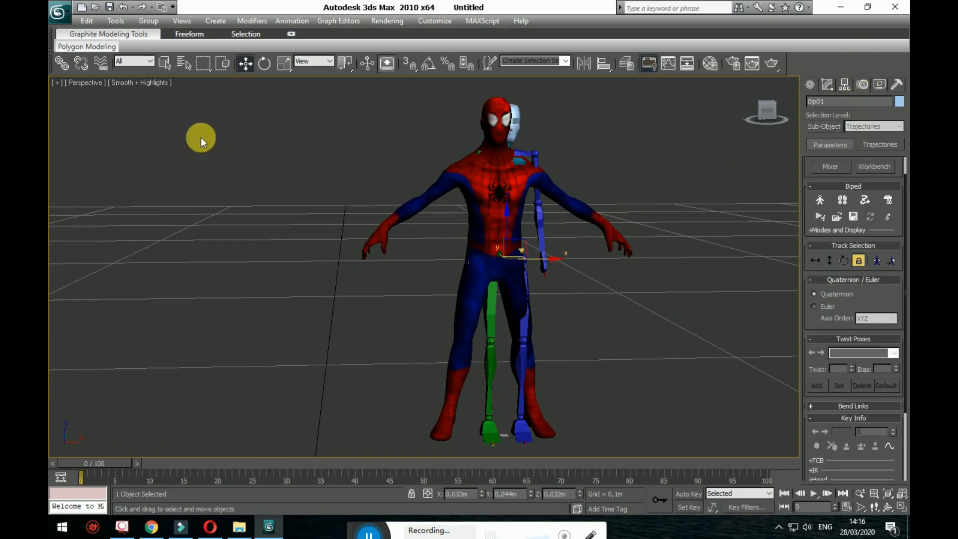
middle_click_drag(539, 256, 594, 269, "alt")
left_click(820, 200)
middle_click_drag(518, 291, 820, 298, "alt")
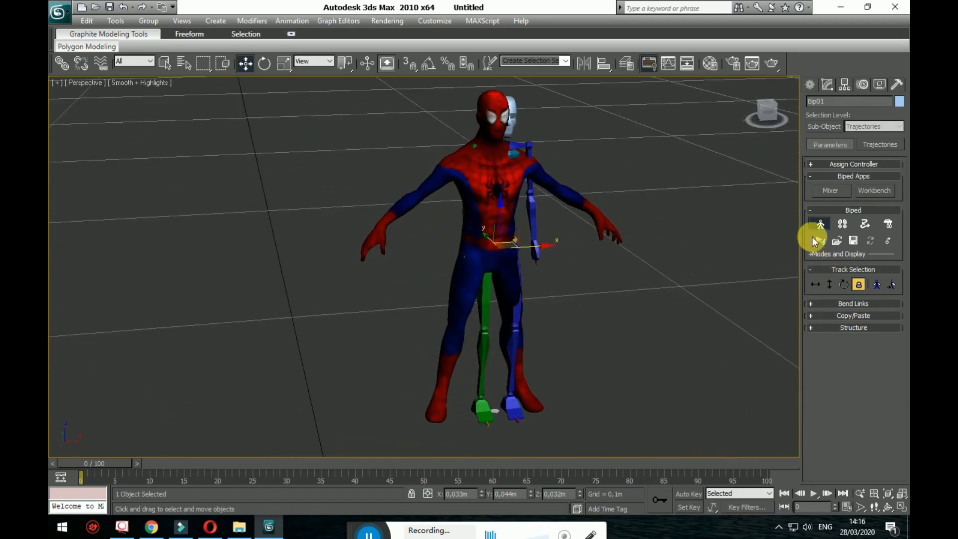
left_click(820, 225)
Select the biped's Body Horizontal track and move the skeleton along X to centre it inside the character.
left_click(816, 284)
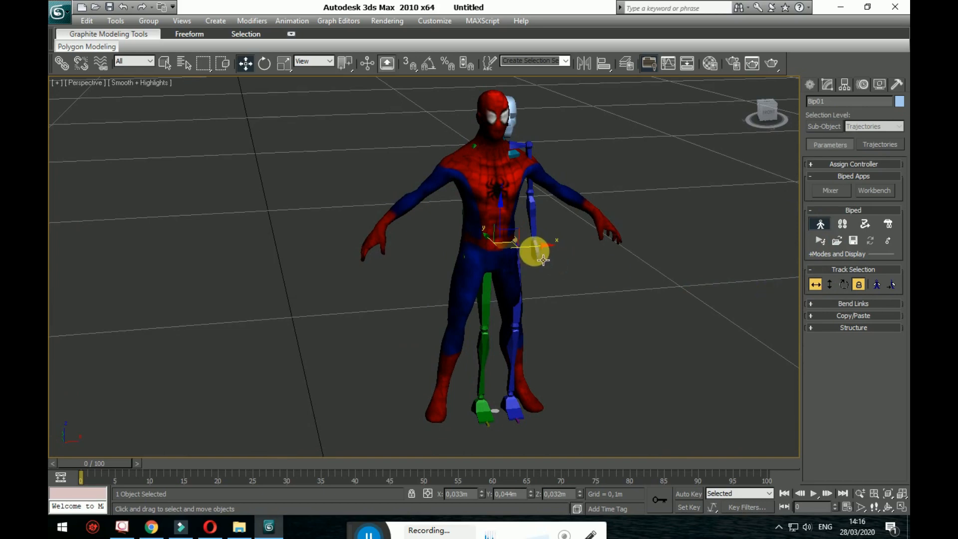
left_click_drag(545, 257, 524, 255)
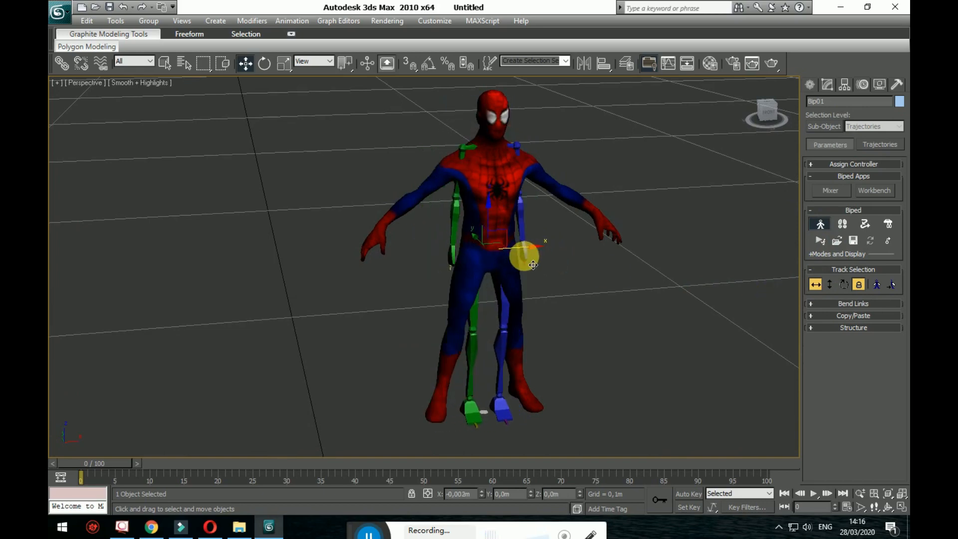
Move the Spider-Man mesh slightly backward along Y in a side view to adjust its alignment with the biped.
middle_click_drag(587, 311, 707, 315, "alt")
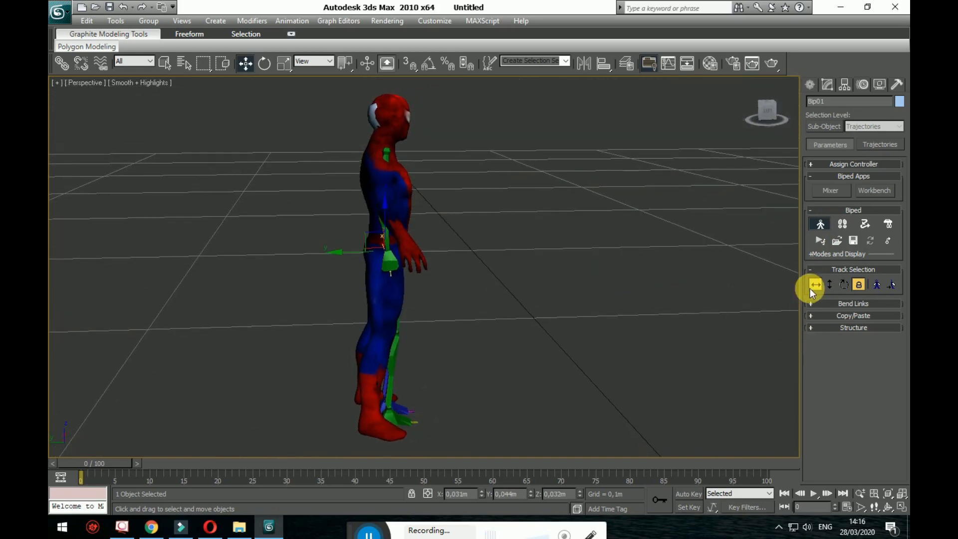
left_click(397, 204)
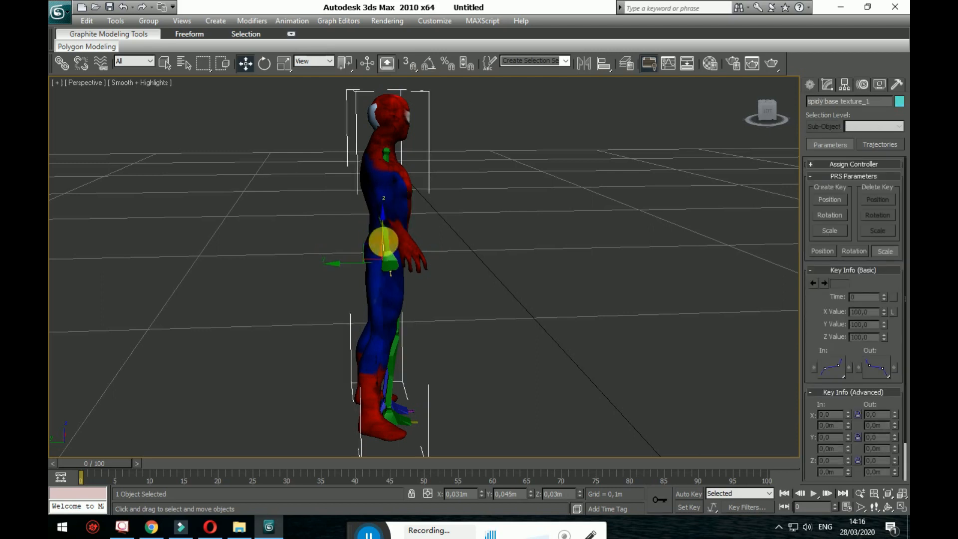
mouse_move(351, 270)
left_mouse_down()
mouse_move(433, 276)
mouse_move(336, 263)
left_mouse_up()
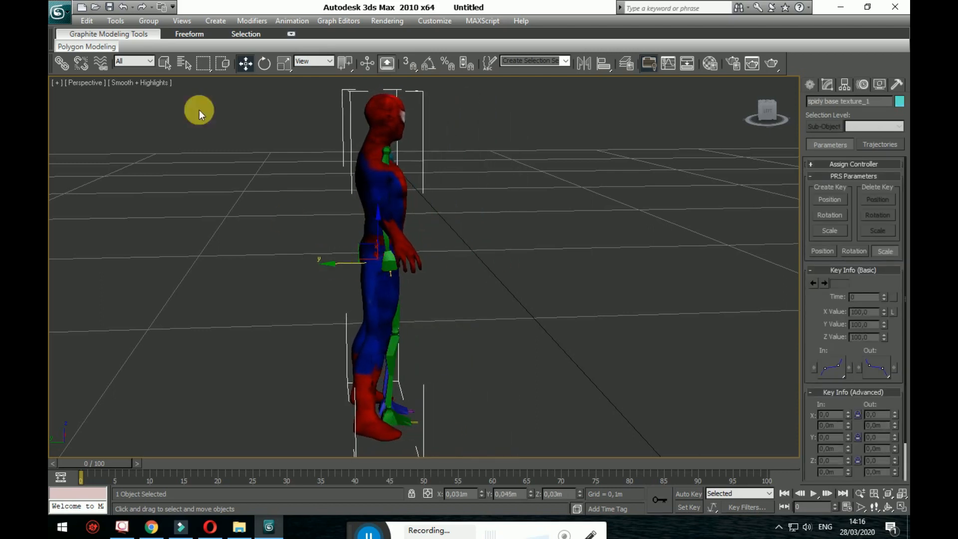
Restrict the selection filter to Bone and try to select the biped's parts around the head and torso.
left_click(150, 61)
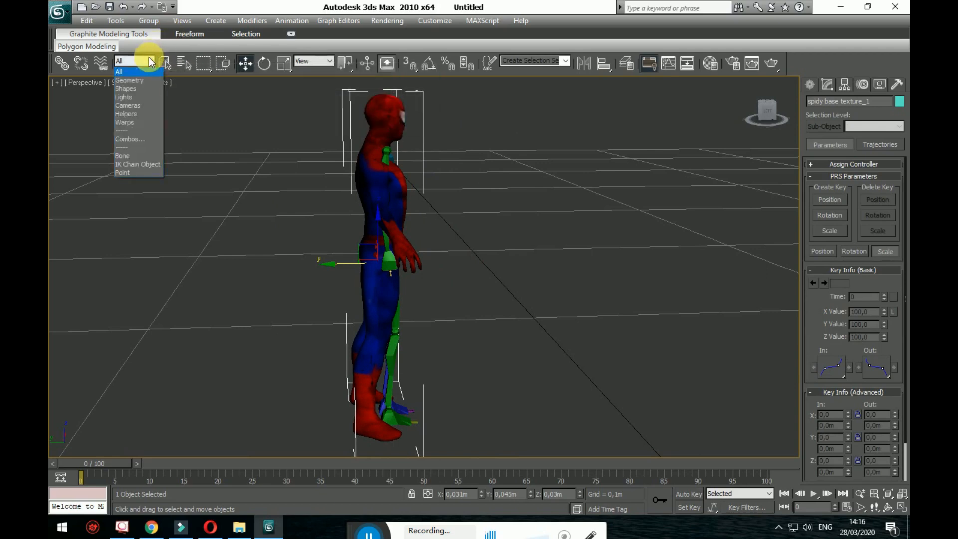
left_click(125, 156)
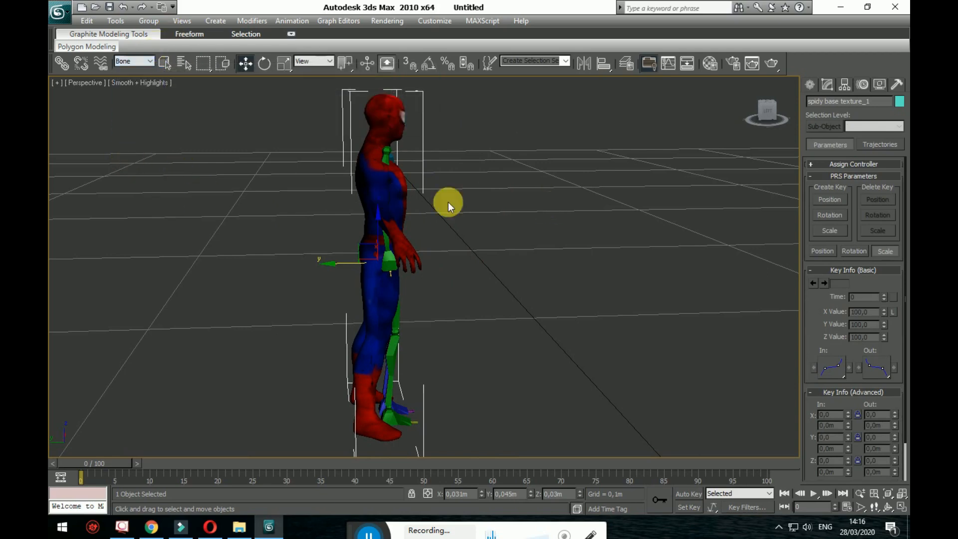
left_click_drag(400, 193, 587, 214)
left_click_drag(460, 137, 371, 208)
left_click(380, 116)
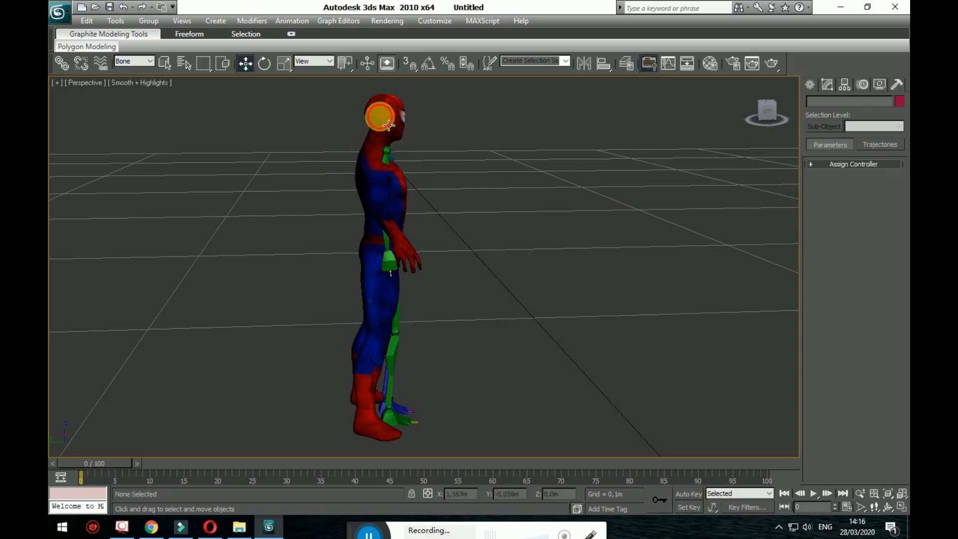
left_click(357, 173)
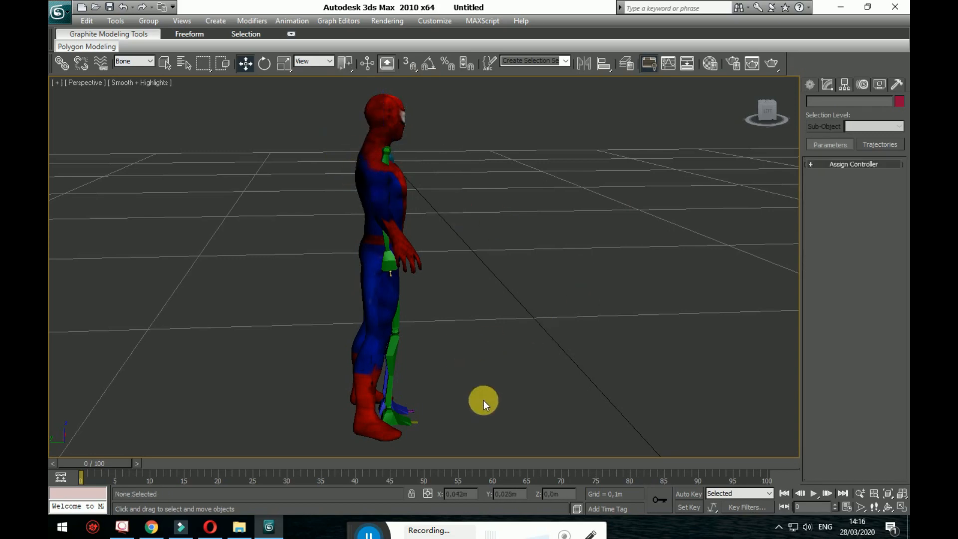
middle_click_drag(366, 286, 372, 323, "alt")
scroll(482, 321, "up", 5)
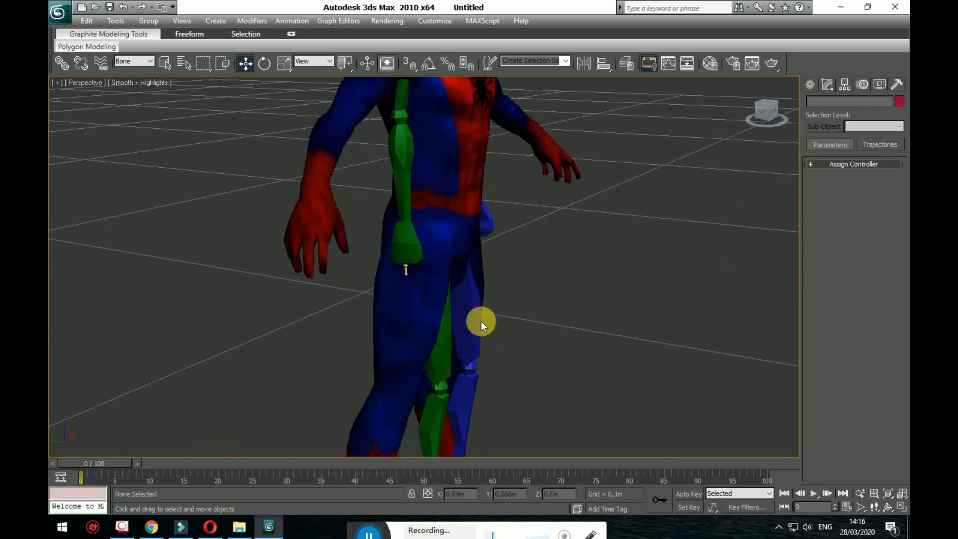
scroll(451, 311, "down", 6)
scroll(475, 307, "up", 1)
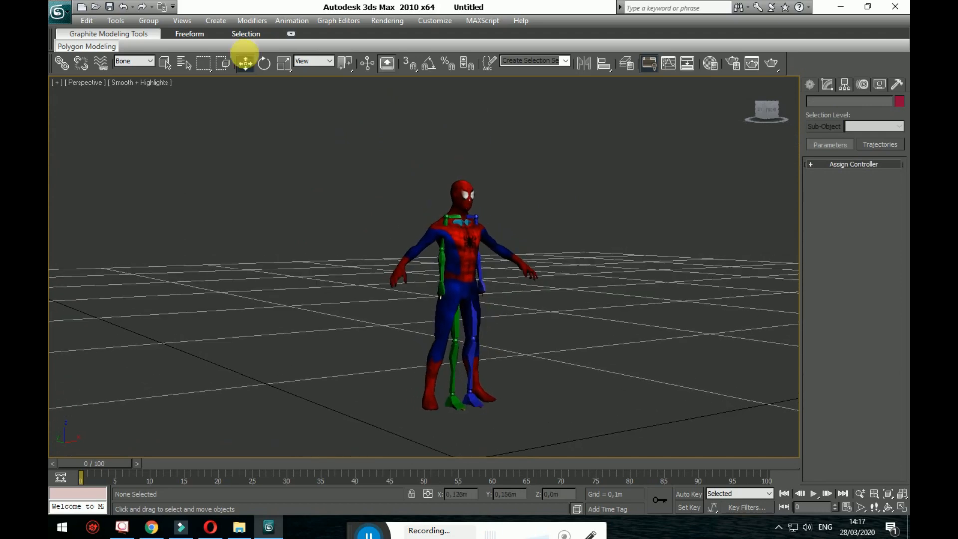
Select the Spider-Man mesh with the selection filter on All, display it see-through, and restrict the filter to Bone again.
left_click(150, 61)
left_click(122, 72)
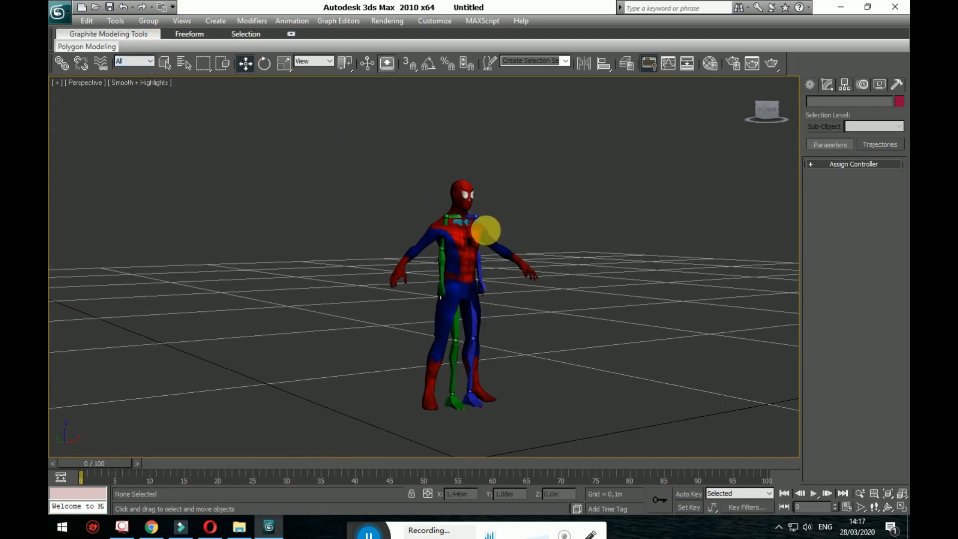
left_click(441, 242)
key("alt+x")
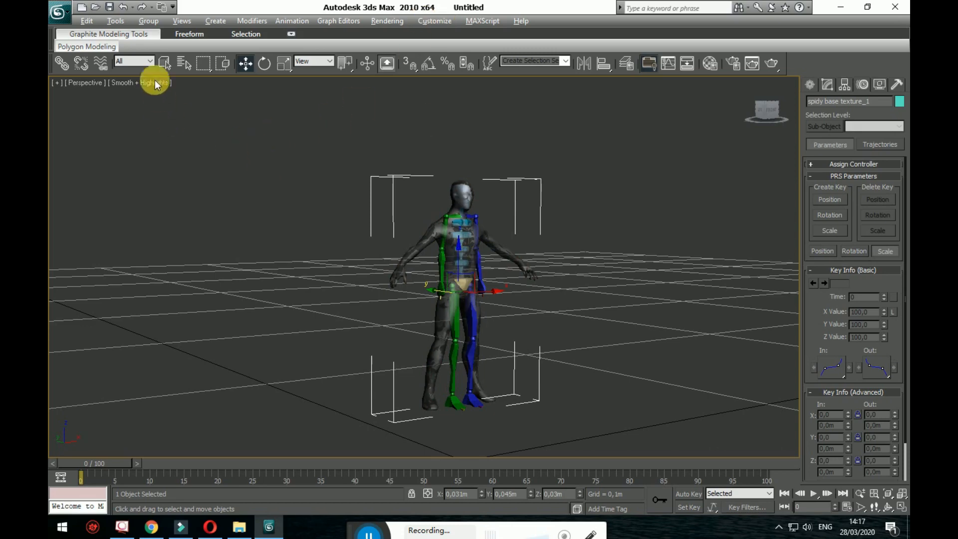
left_click(151, 62)
left_click(134, 154)
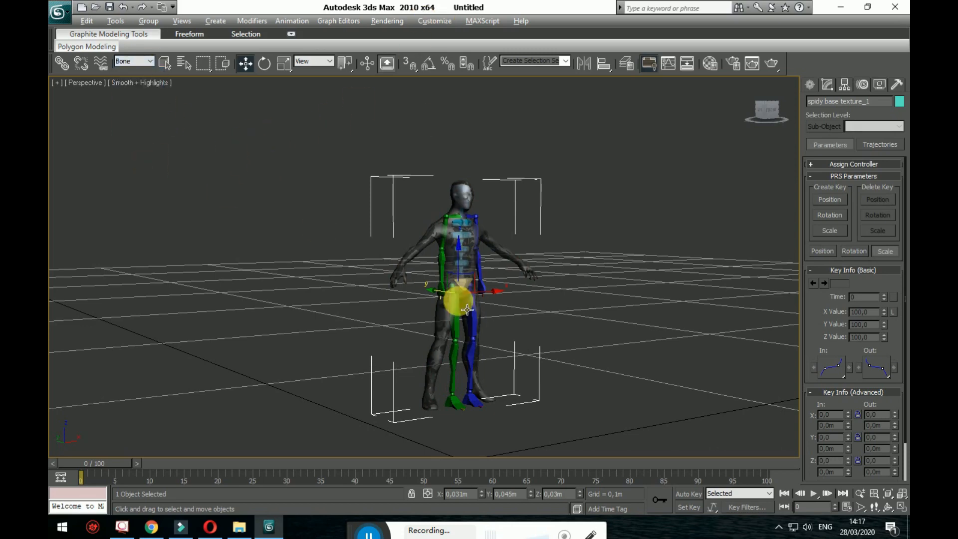
Select the biped's Body Horizontal track and move the skeleton slightly backward along Y inside the character in a side view.
scroll(551, 316, "up", 8)
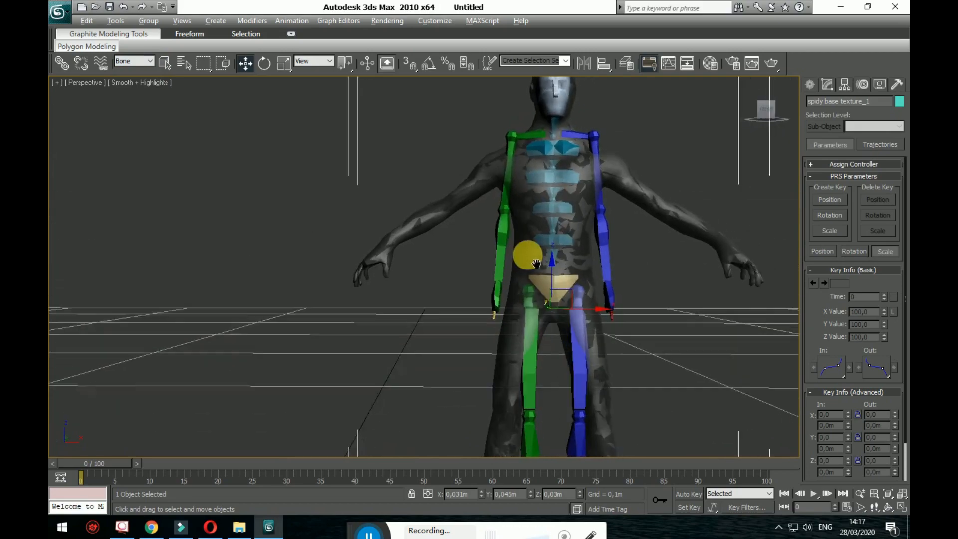
scroll(537, 263, "down", 5)
scroll(506, 338, "up", 6)
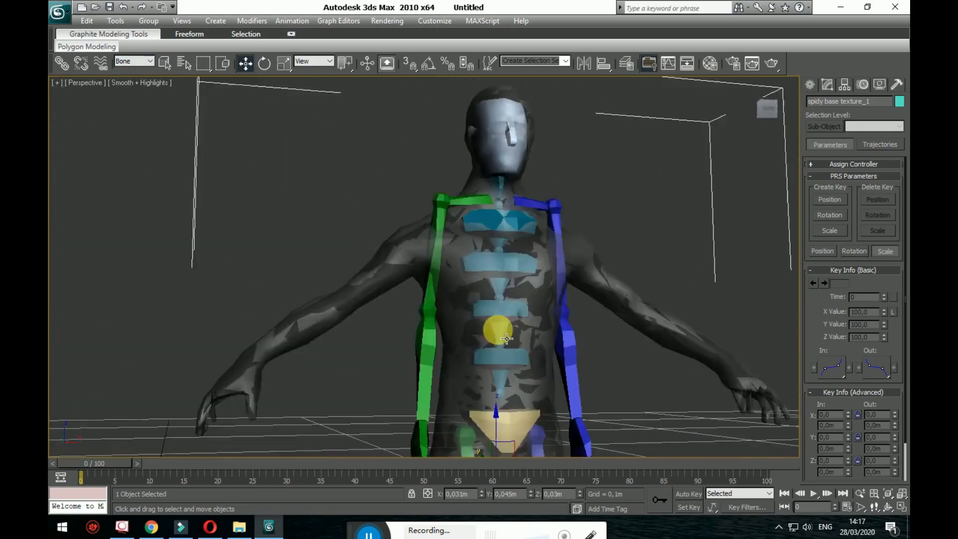
scroll(506, 338, "down", 6)
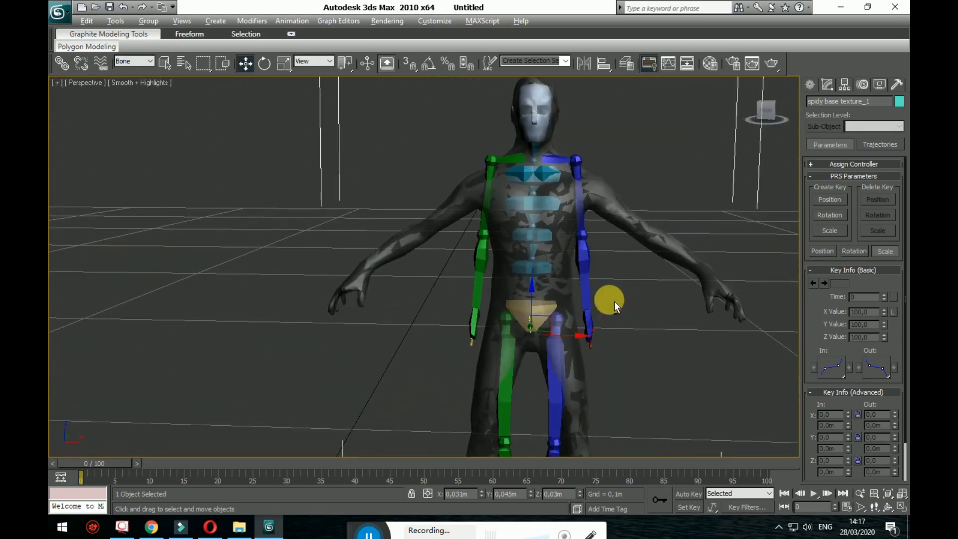
middle_click_drag(615, 302, 728, 295, "alt")
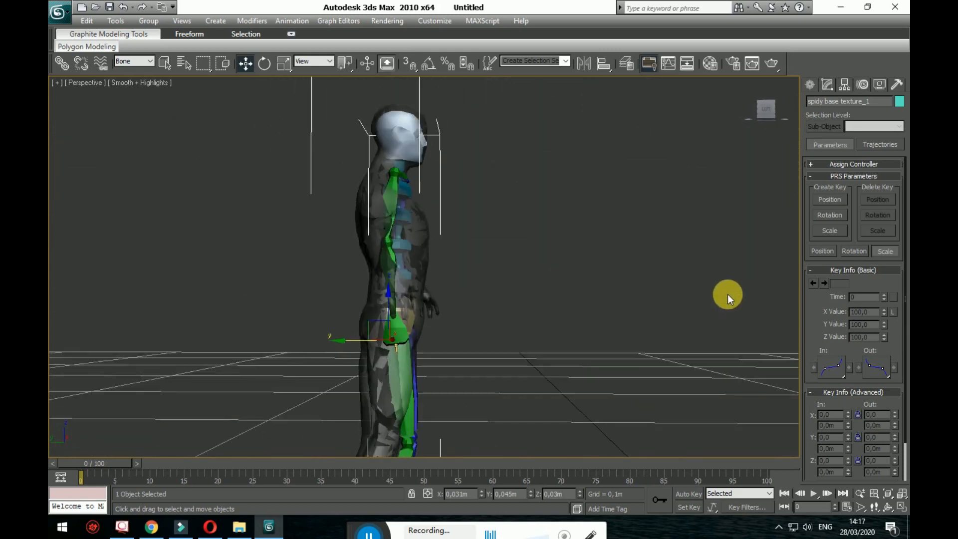
left_click(398, 334)
left_click(816, 283)
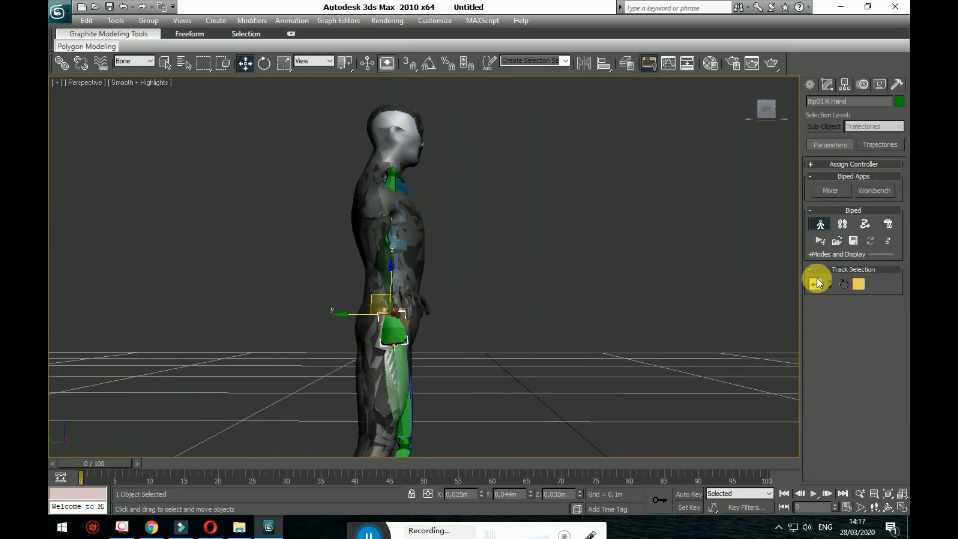
left_click_drag(357, 324, 442, 396)
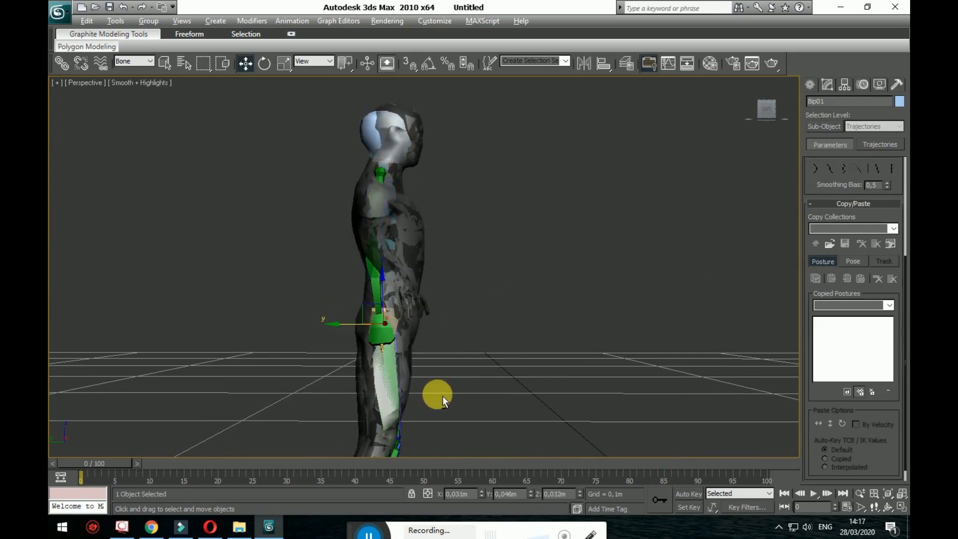
Select the biped's head in a side view and rotate it forward by about 8 degrees to follow the character's head.
middle_click_drag(443, 396, 339, 415, "alt")
scroll(621, 334, "up", 3)
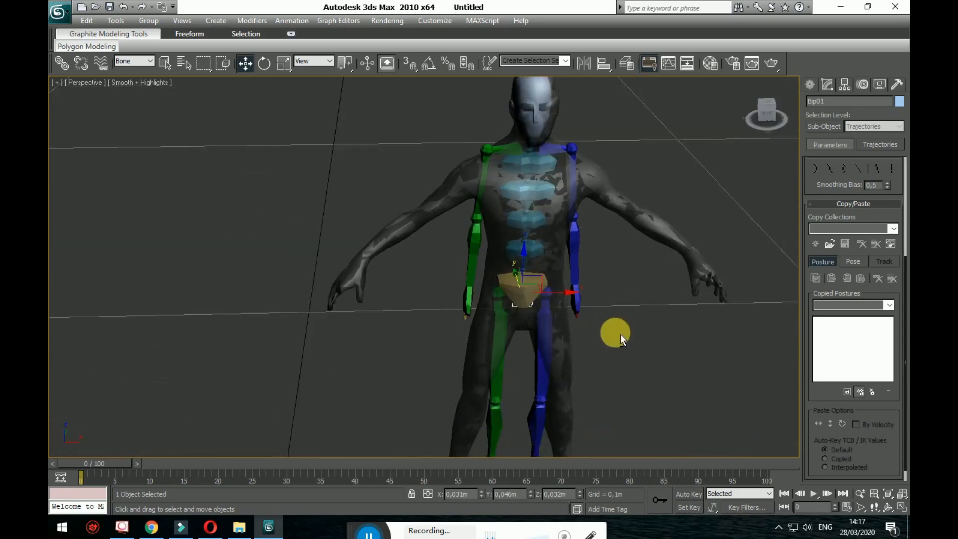
middle_click_drag(621, 334, 634, 315, "alt")
scroll(633, 315, "up", 4)
middle_click_drag(525, 273, 658, 279, "alt")
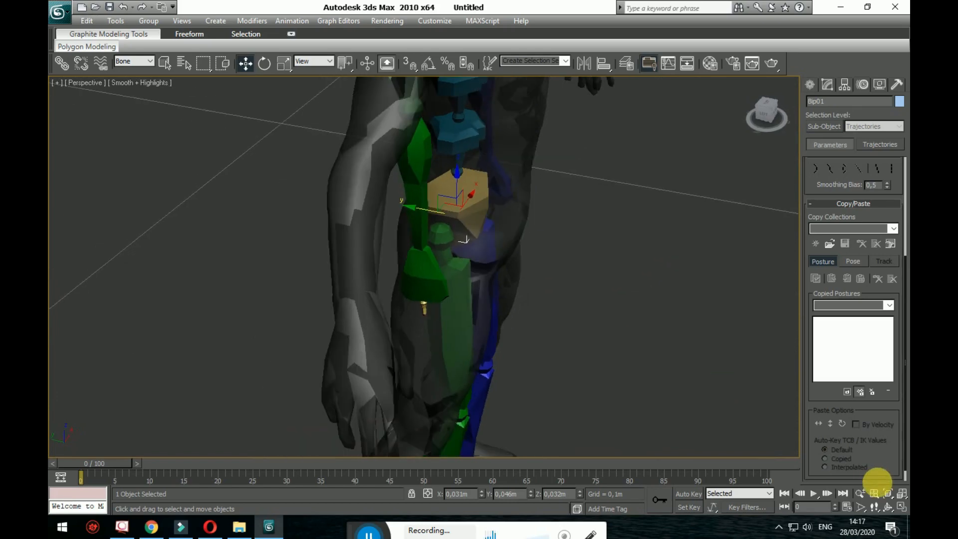
left_click(890, 498)
scroll(545, 237, "up", 5)
middle_click_drag(547, 239, 570, 332, "alt")
left_click(494, 267)
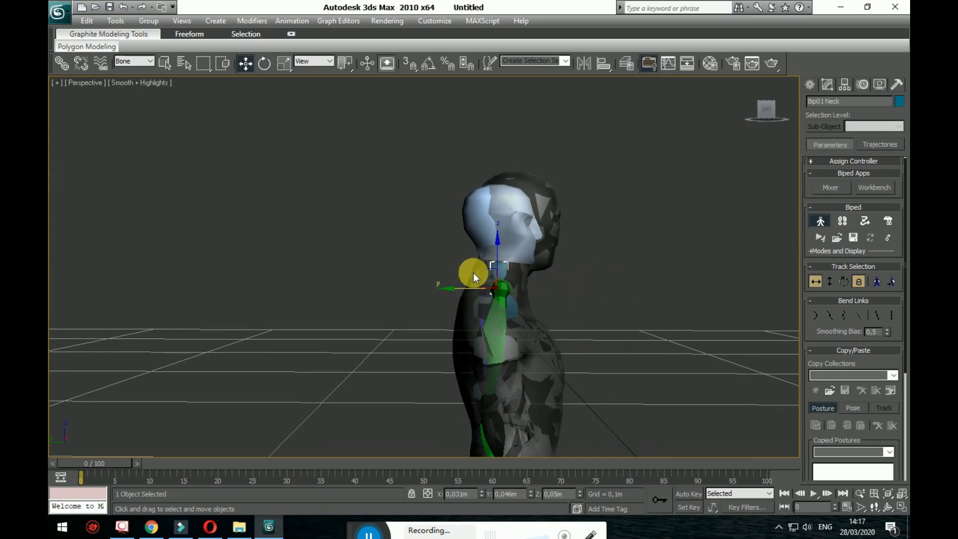
left_click(527, 249)
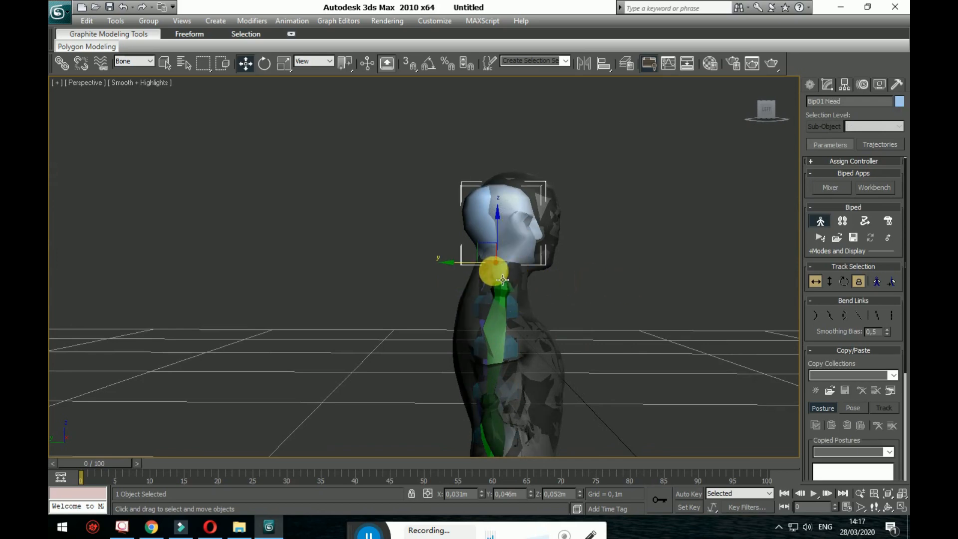
left_click(266, 62)
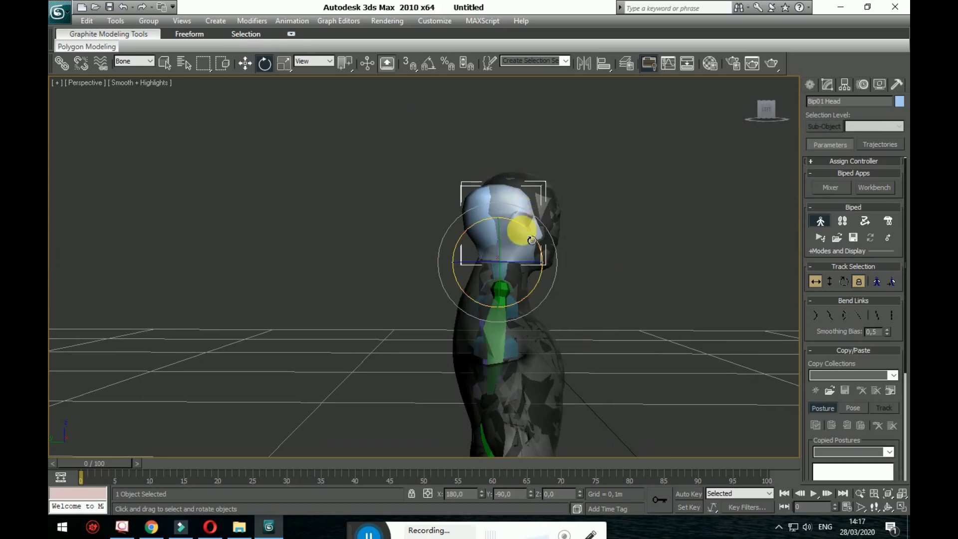
left_click_drag(520, 220, 549, 218)
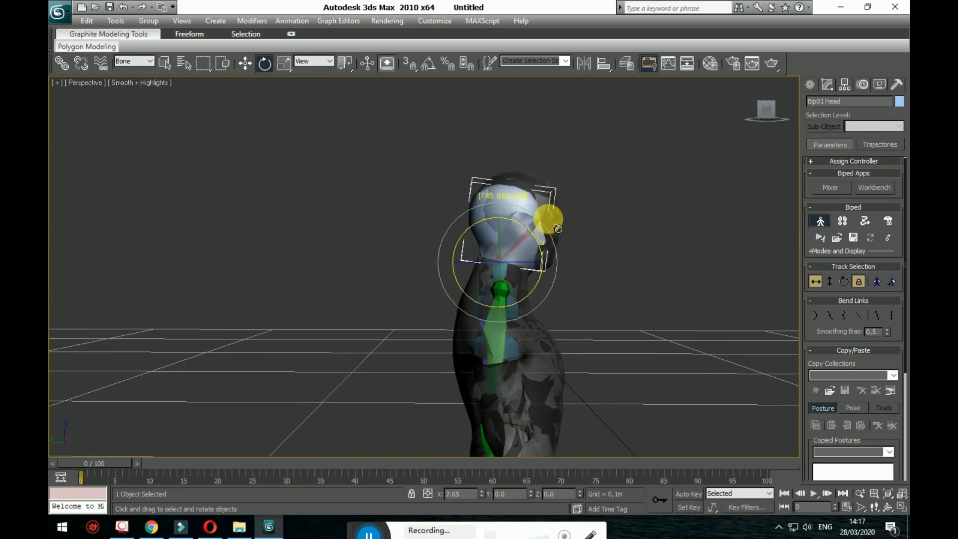
Rotate the biped's neck forward to follow the character's neck, and tilt the head forward about 2 degrees more.
left_click(245, 63)
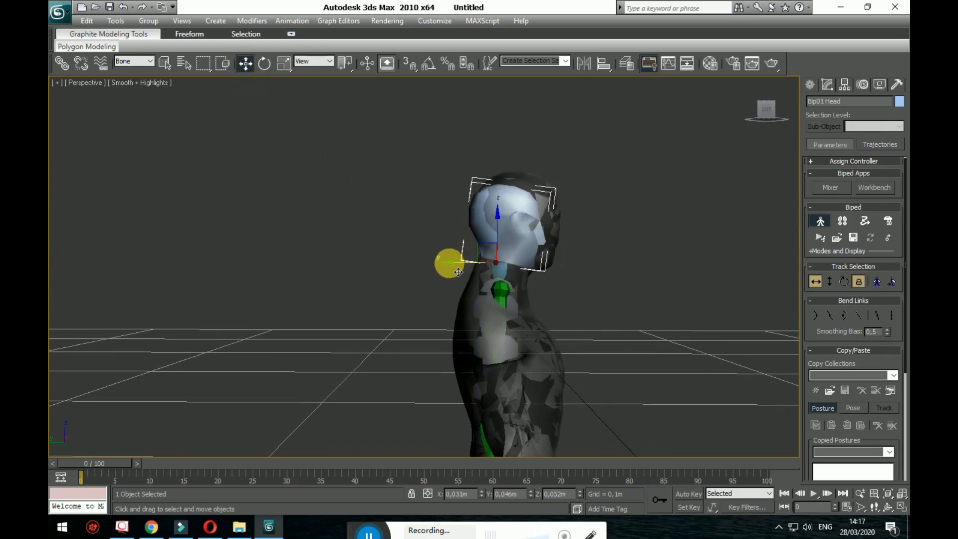
left_click(500, 278)
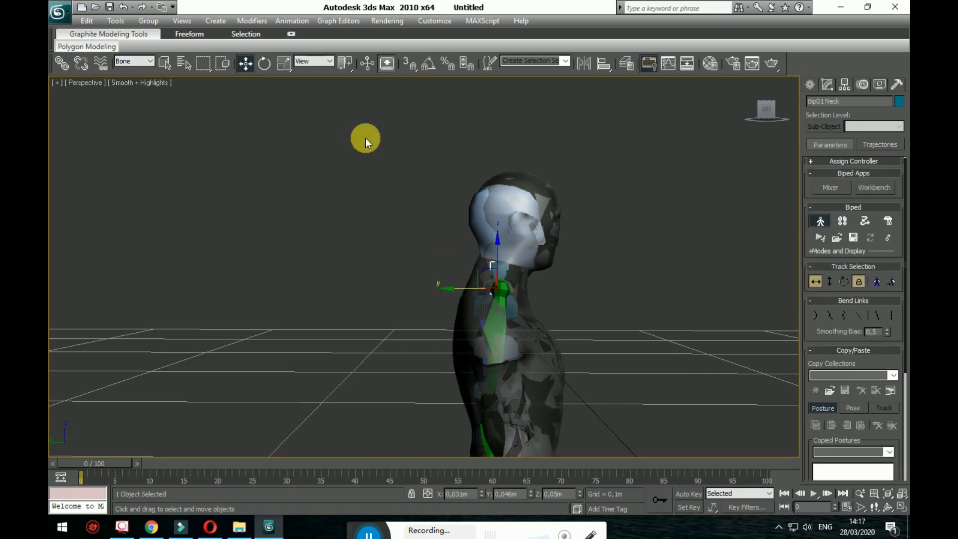
left_click(265, 64)
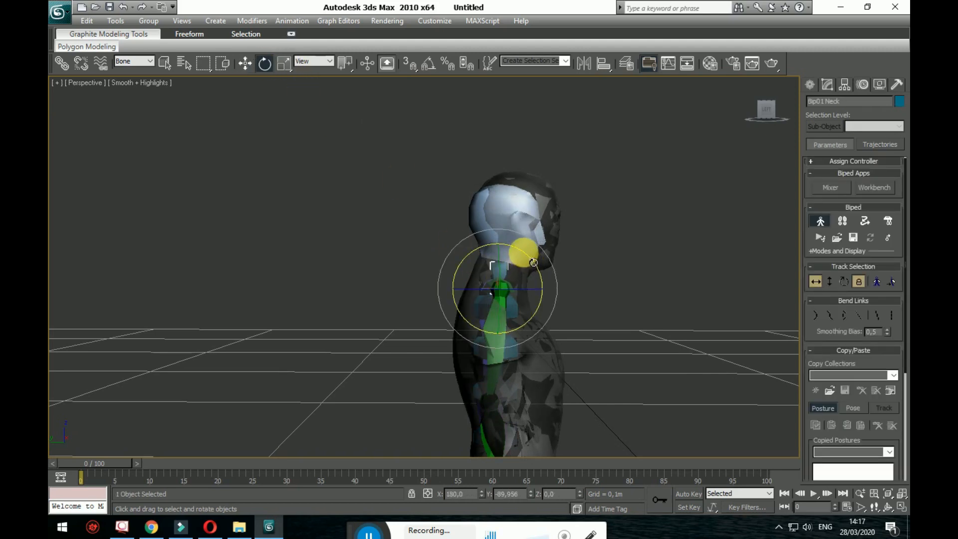
left_click_drag(534, 263, 558, 256)
left_click(535, 224)
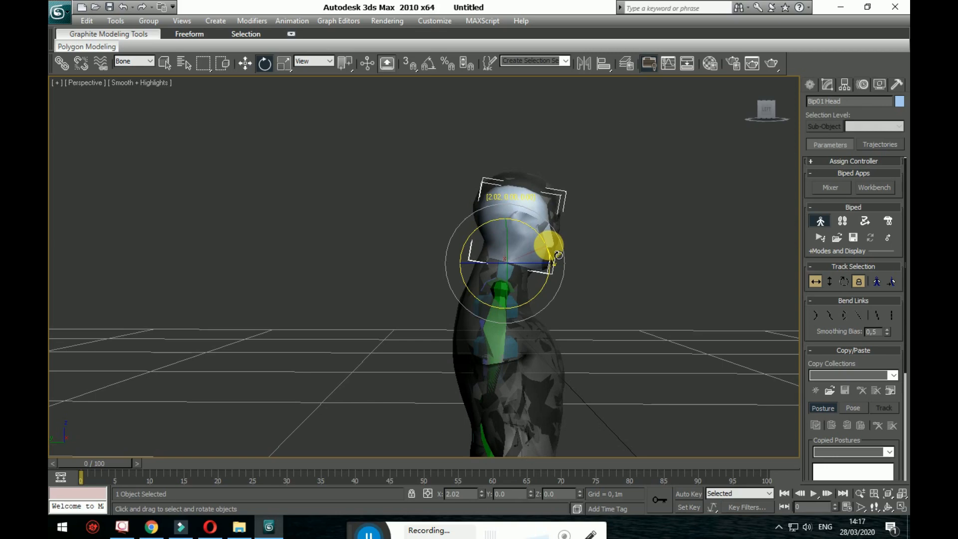
Scale the biped's neck bone to fit the character's neck, checking it in side and front views.
left_click(513, 287)
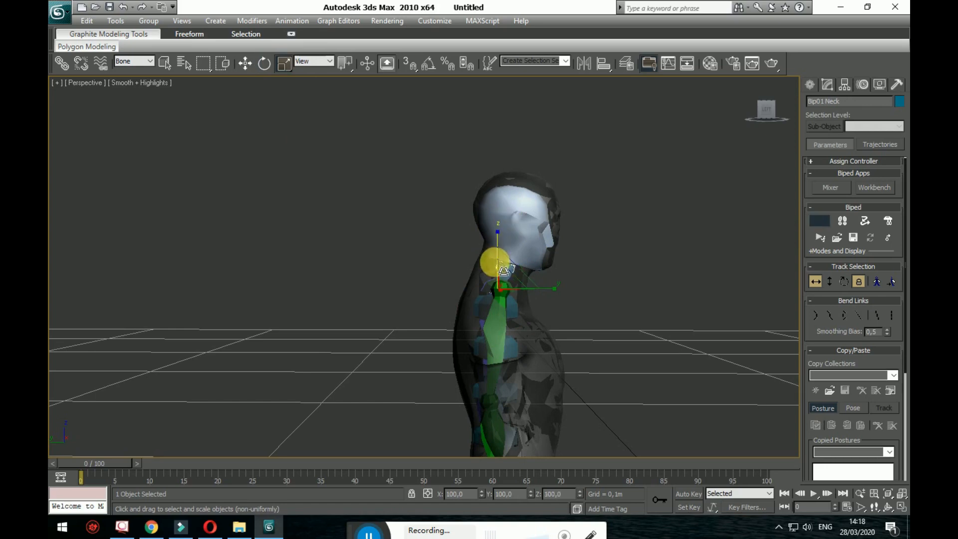
middle_click_drag(619, 304, 374, 332, "alt")
scroll(606, 310, "up", 4)
left_click_drag(334, 338, 365, 323)
middle_click_drag(372, 326, 433, 384, "alt")
scroll(433, 385, "down", 5)
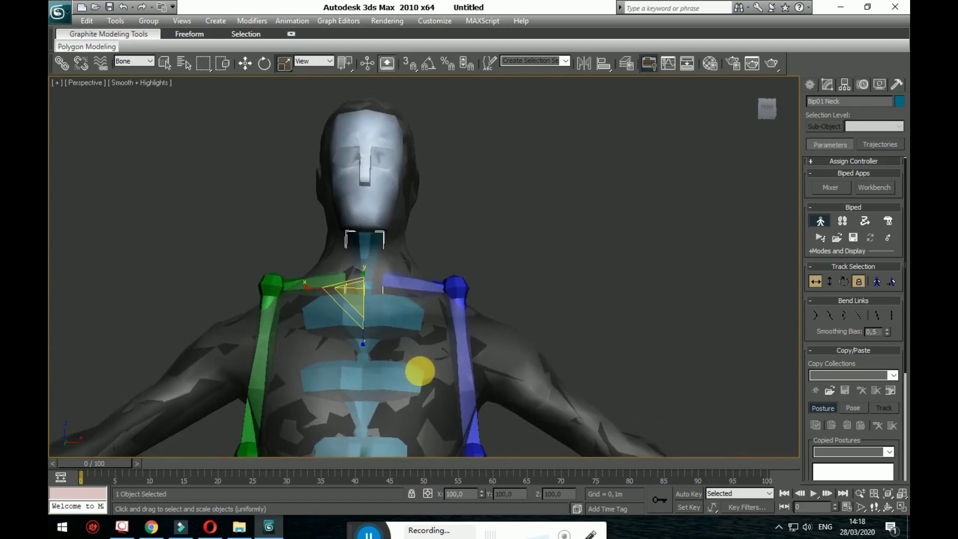
Move the biped's right foot outward along X and backward along Y into the character's right foot.
middle_click_drag(428, 331, 466, 181)
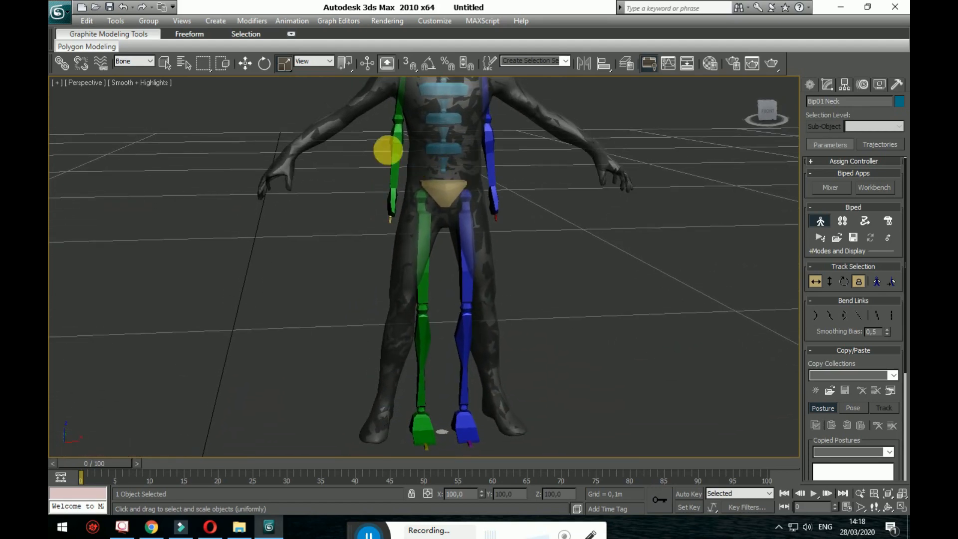
left_click(245, 63)
left_click(425, 431)
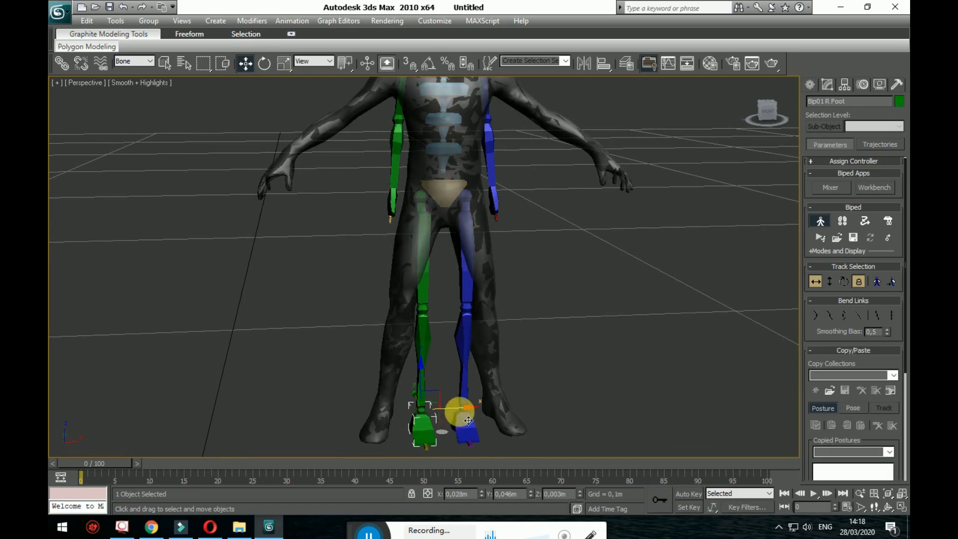
left_click_drag(464, 419, 430, 423)
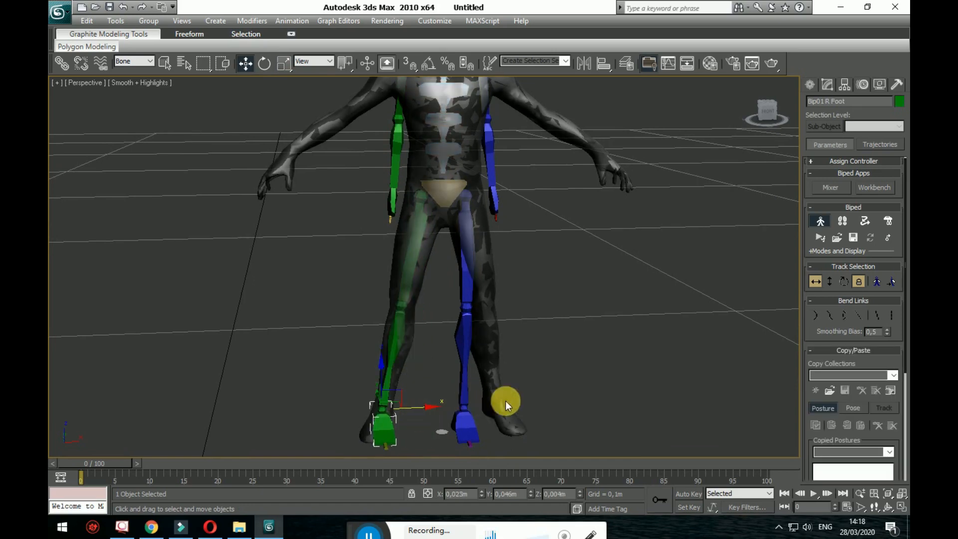
middle_click_drag(505, 400, 623, 382, "alt")
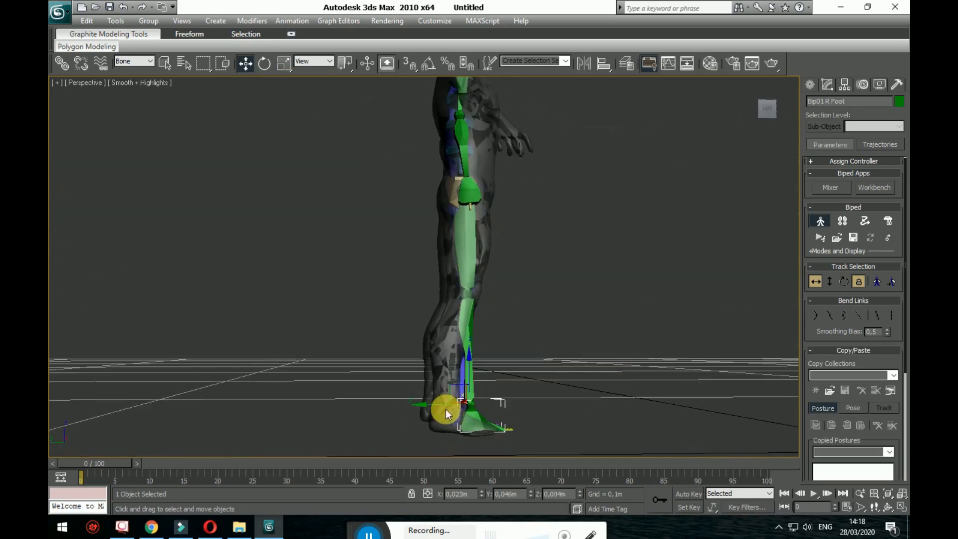
left_click_drag(447, 413, 421, 408)
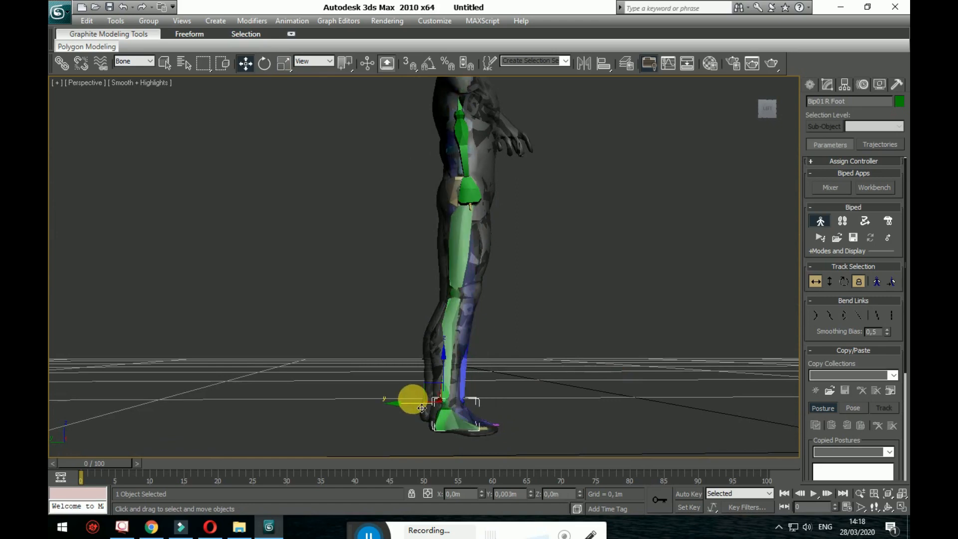
Move the biped's right calf slightly along Y to line the knee up with the character's knee.
left_click(464, 293)
scroll(464, 312, "up", 4)
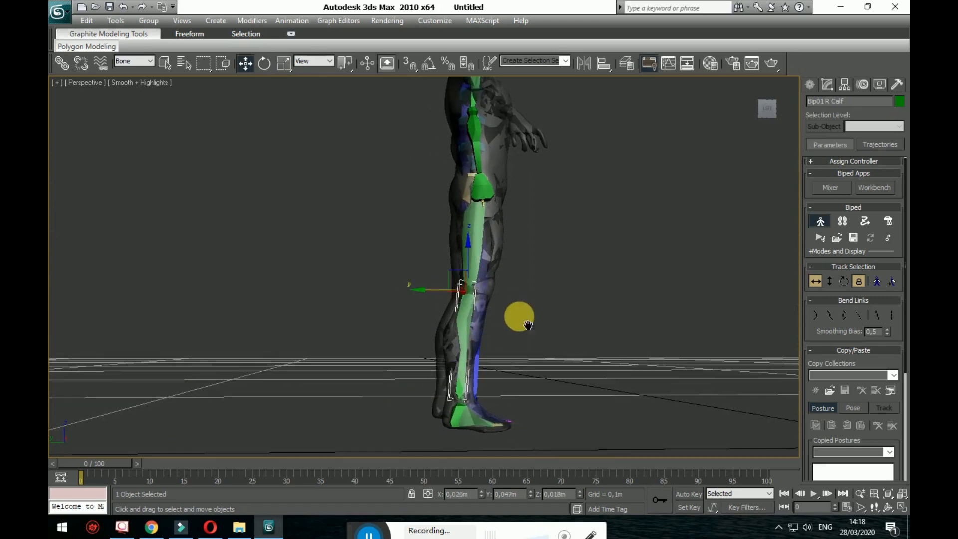
mouse_move(460, 312)
left_mouse_down()
mouse_move(474, 312)
mouse_move(458, 301)
left_mouse_up()
middle_click_drag(458, 301, 545, 421, "alt")
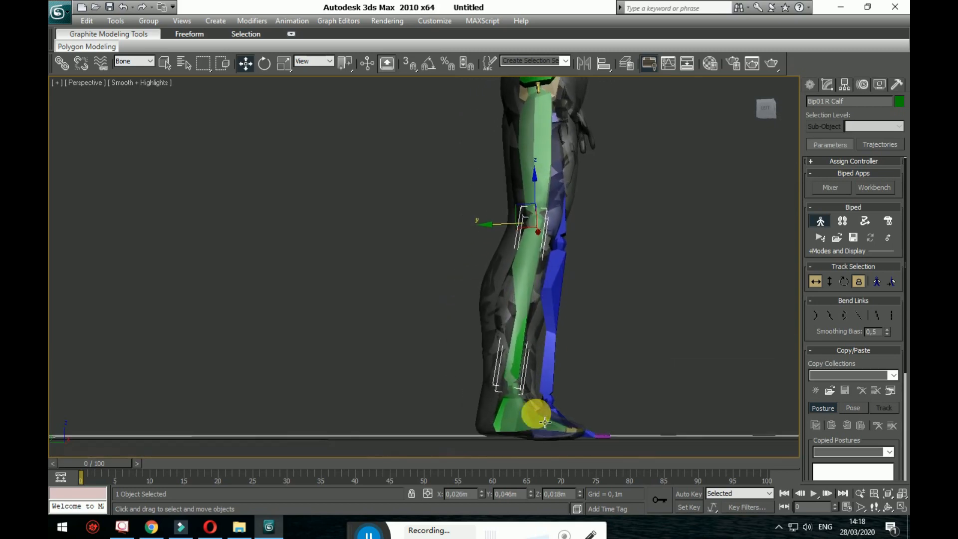
Undo a trial move of the right foot and readjust the right calf and foot inside the character's leg.
left_click_drag(525, 418, 476, 398)
key("ctrl+z")
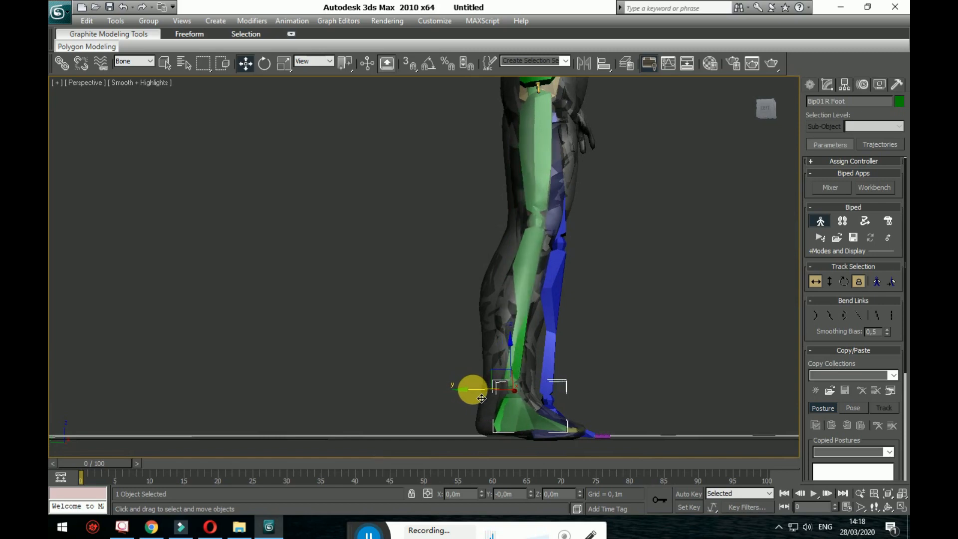
left_click(523, 358)
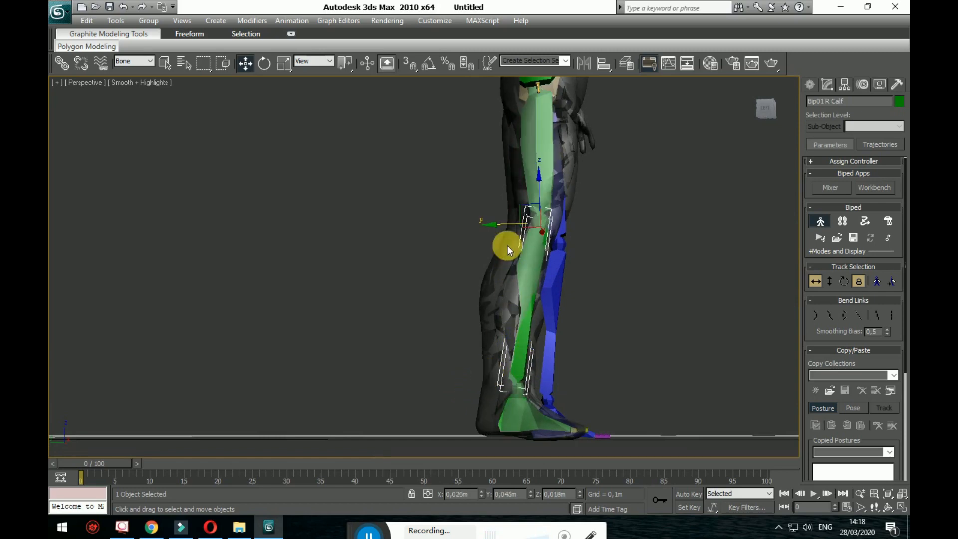
left_click_drag(508, 225, 518, 415)
left_click_drag(478, 390, 474, 368)
Rotate the biped's right foot outward about Z by about 19 degrees, plus about 2 degrees more, to match the character's foot.
middle_click_drag(527, 402, 367, 406, "alt")
left_click(388, 403)
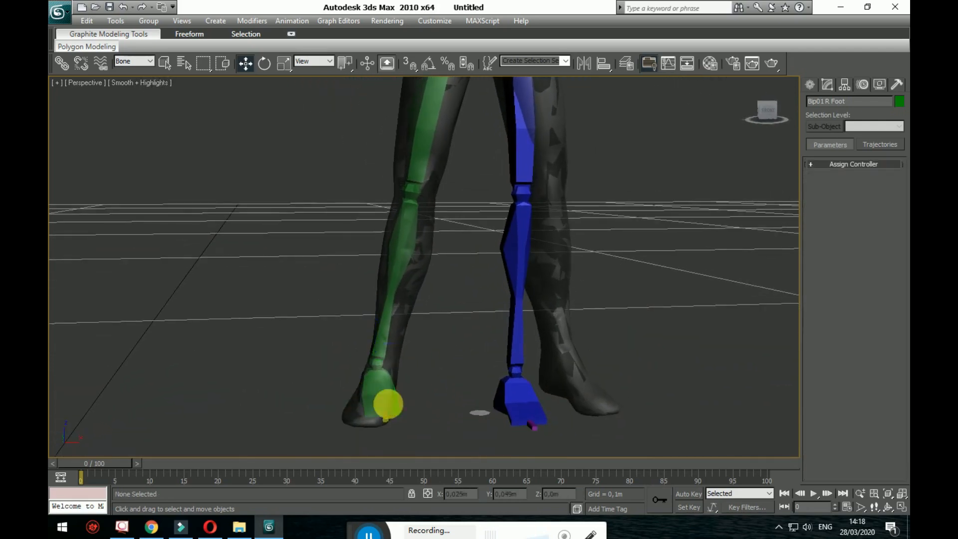
left_click(264, 63)
left_click_drag(406, 385, 382, 390)
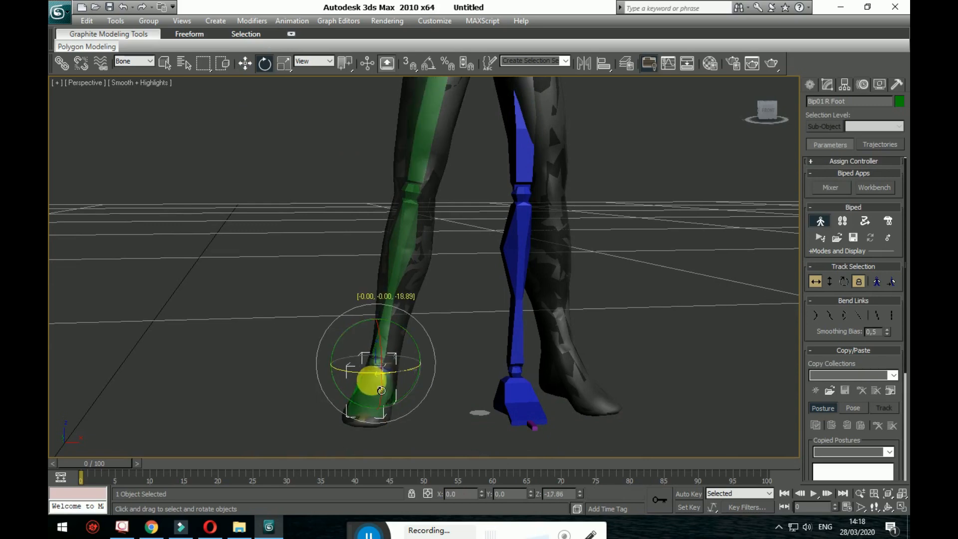
middle_click_drag(380, 391, 560, 491, "alt")
left_click_drag(553, 378, 551, 380)
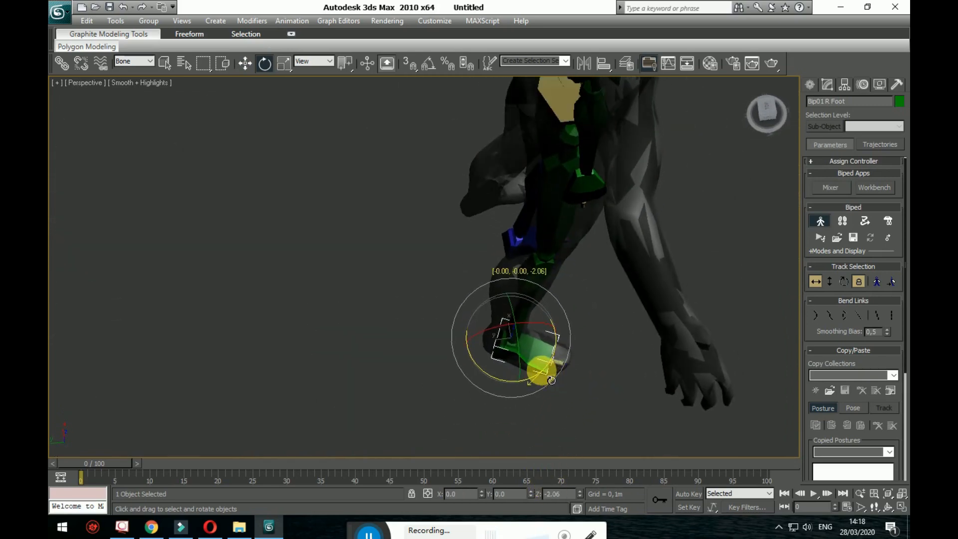
middle_click_drag(553, 381, 487, 316, "alt")
left_click(239, 66)
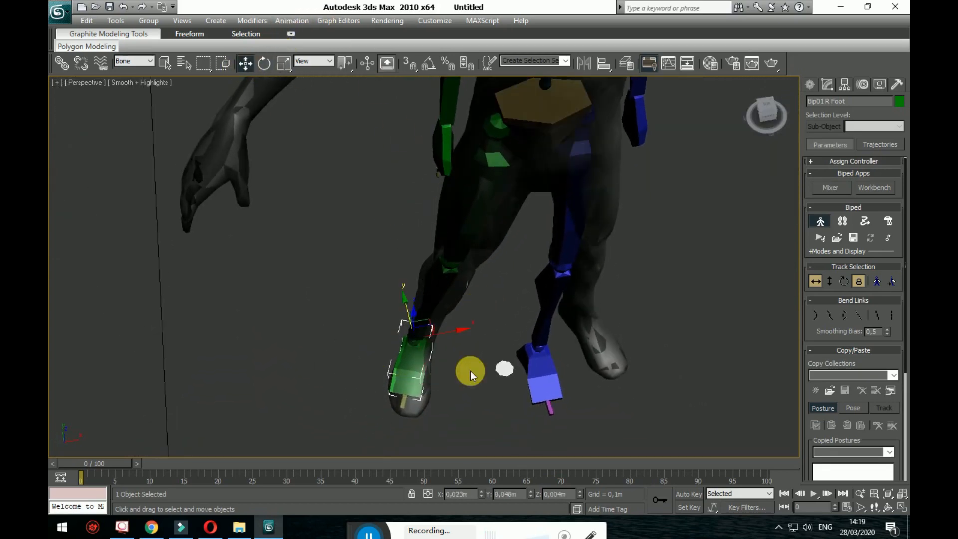
middle_click_drag(463, 341, 588, 409, "alt")
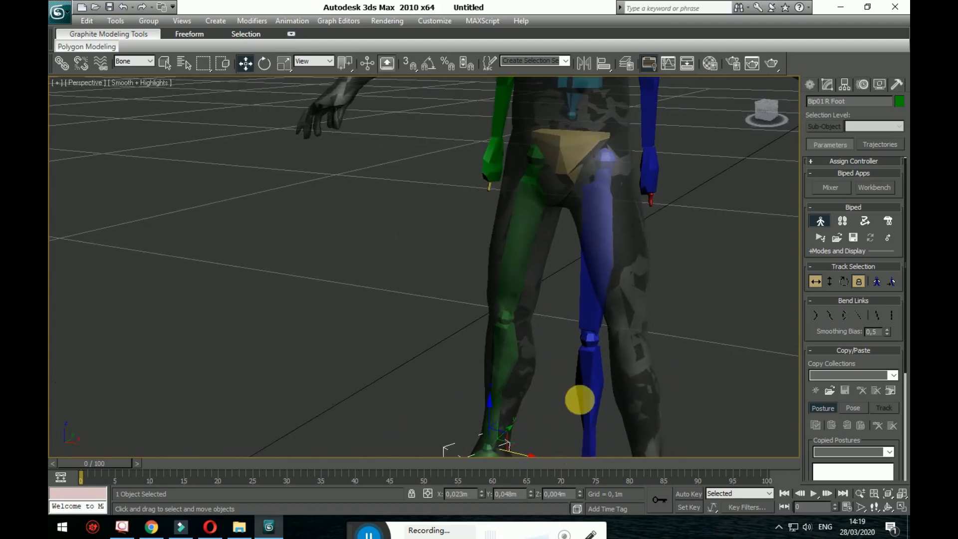
Move the biped's right hand outward and up to about X 0.013 m, Z 0.038 m, onto the character's right arm.
middle_click_drag(634, 348, 693, 491, "alt")
middle_click_drag(697, 357, 575, 303, "alt")
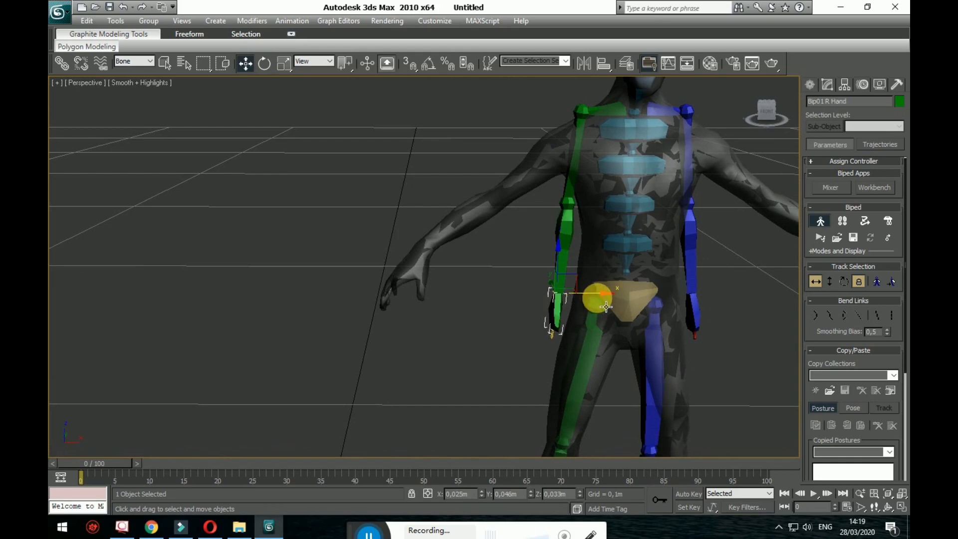
left_click_drag(606, 306, 413, 260)
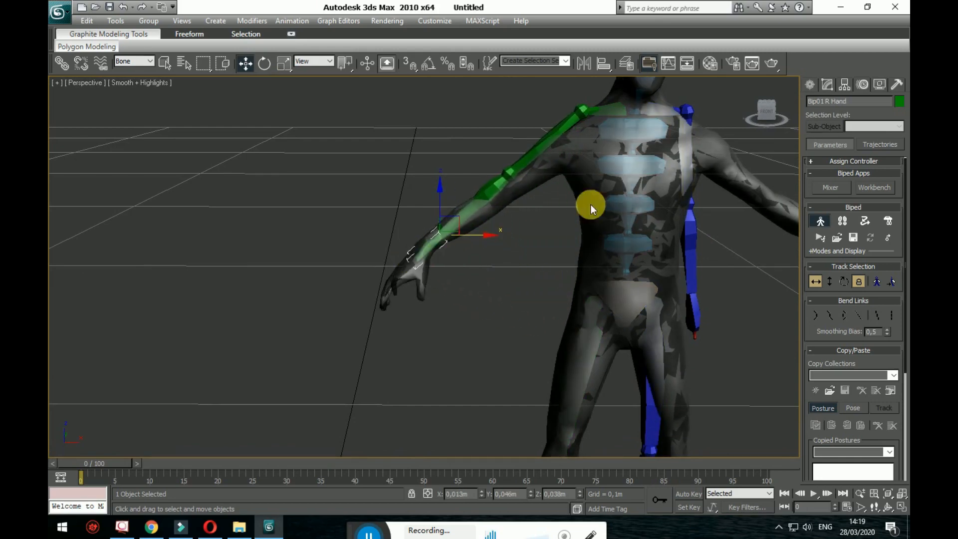
Lower the biped's right clavicle to about Z 0.047 m and shift it outward along X to about 0.028 m.
left_click(627, 104)
left_click_drag(634, 96, 633, 113)
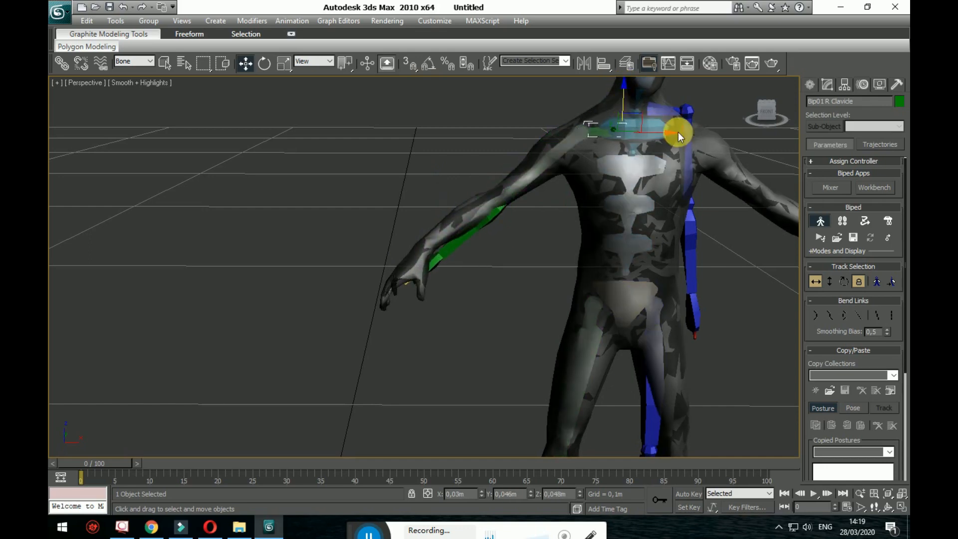
left_click_drag(674, 140, 664, 139)
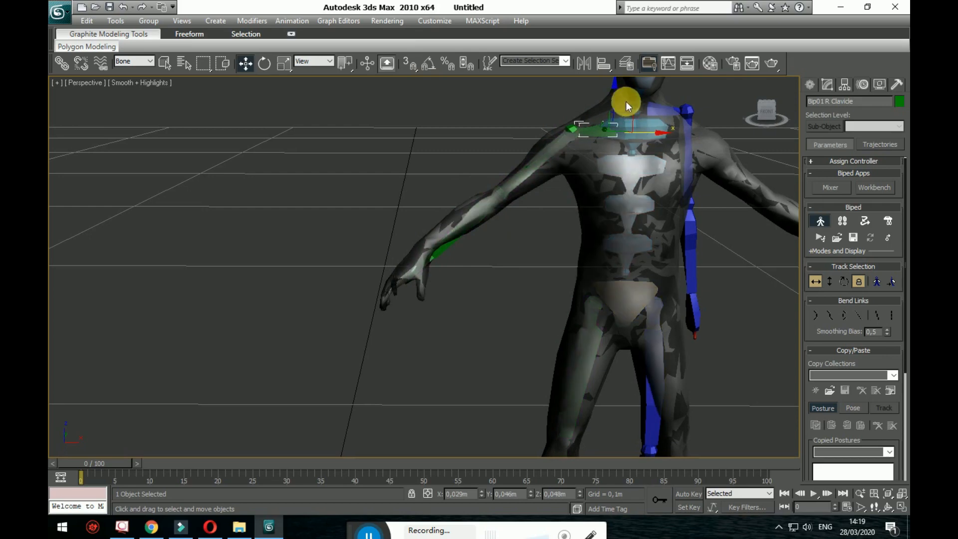
left_click_drag(625, 98, 626, 107)
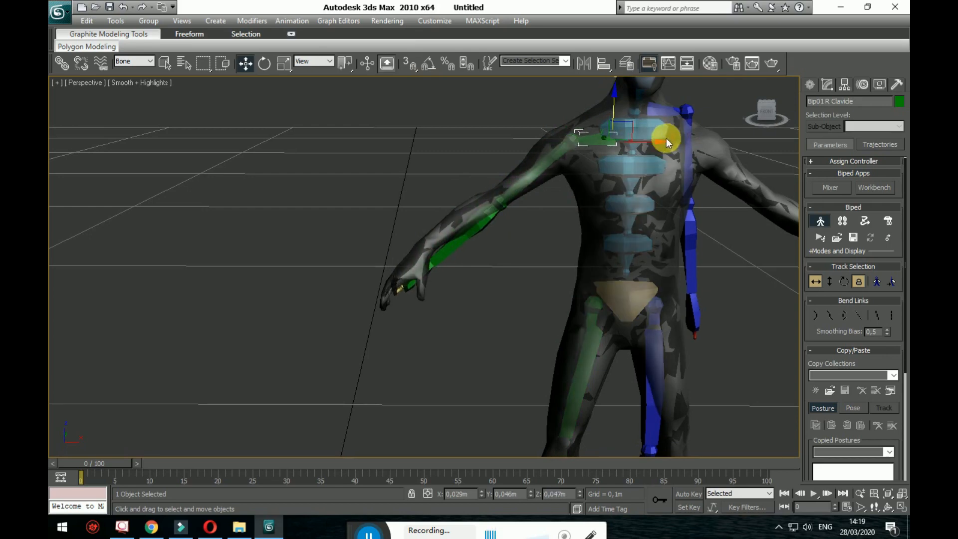
left_click_drag(668, 151, 649, 143)
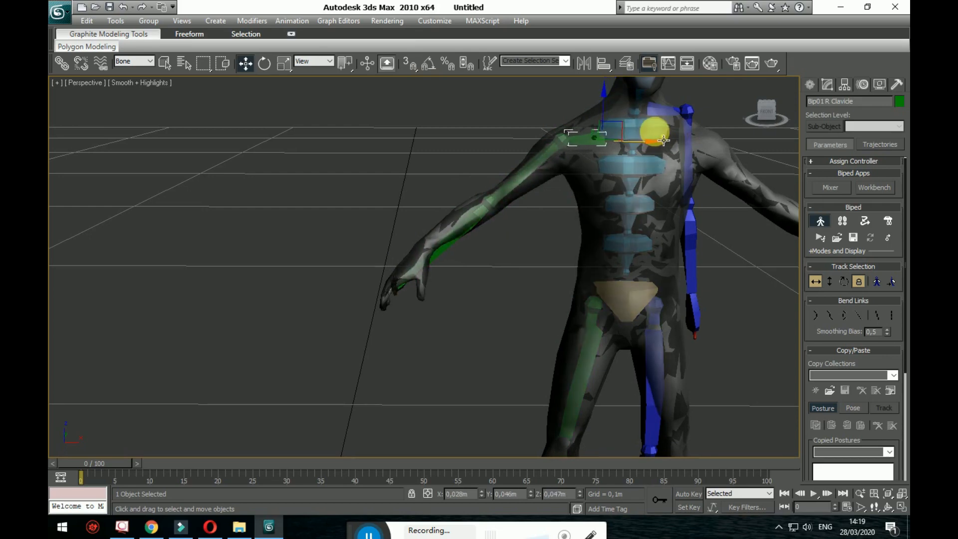
Scale the biped's uppermost spine segment down uniformly to about 84 percent.
left_click(656, 130)
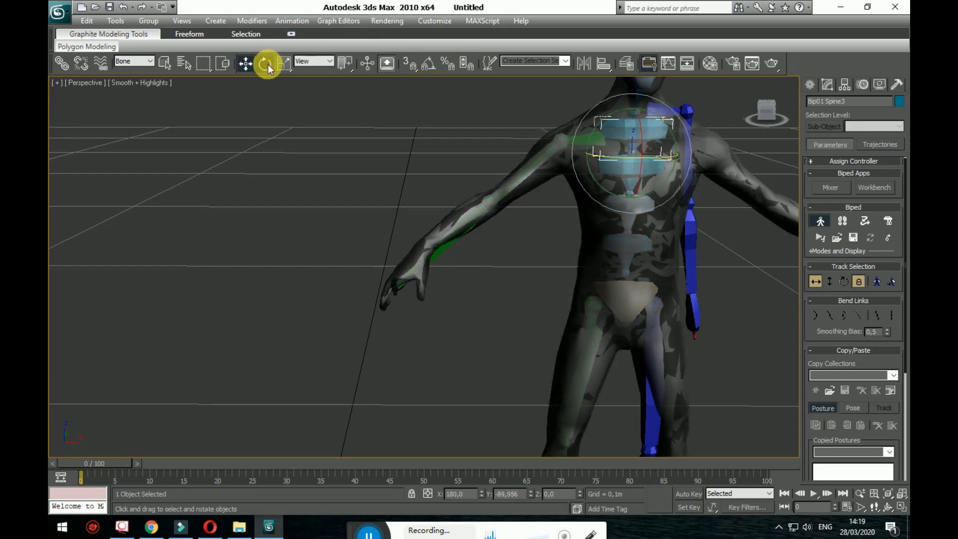
left_click(280, 62)
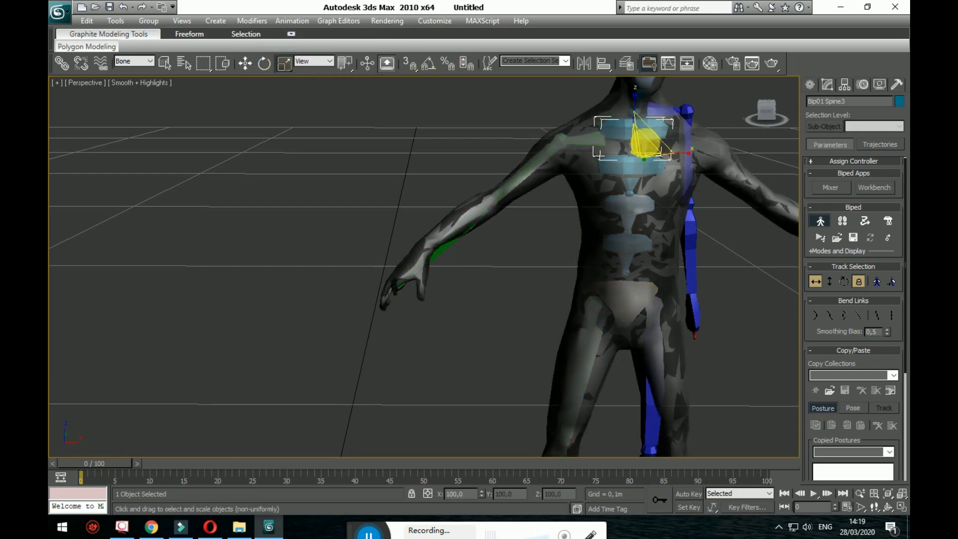
left_click_drag(643, 147, 660, 157)
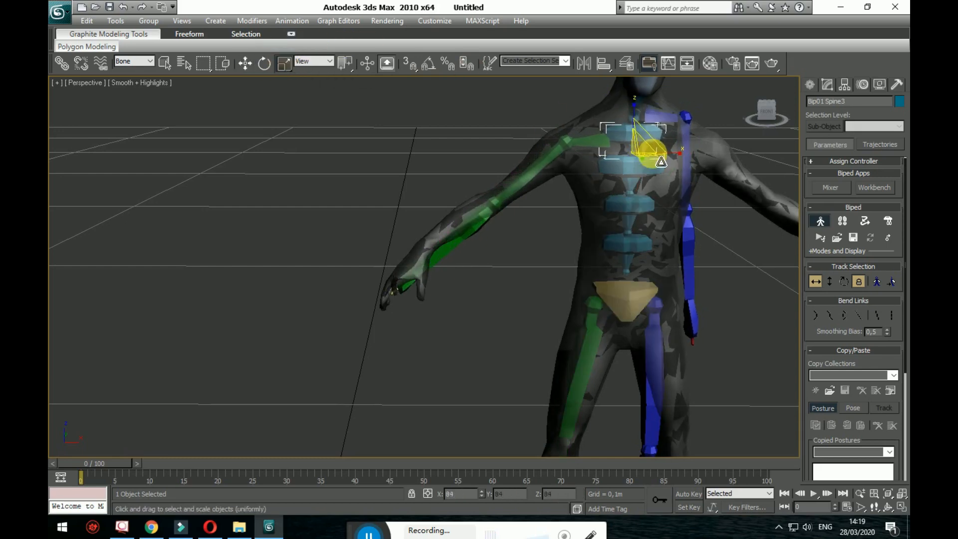
Move the biped's right clavicle outward to about X 0.027 m and down to Z 0.046 m, inside the character's shoulder.
left_click_drag(658, 160, 590, 154)
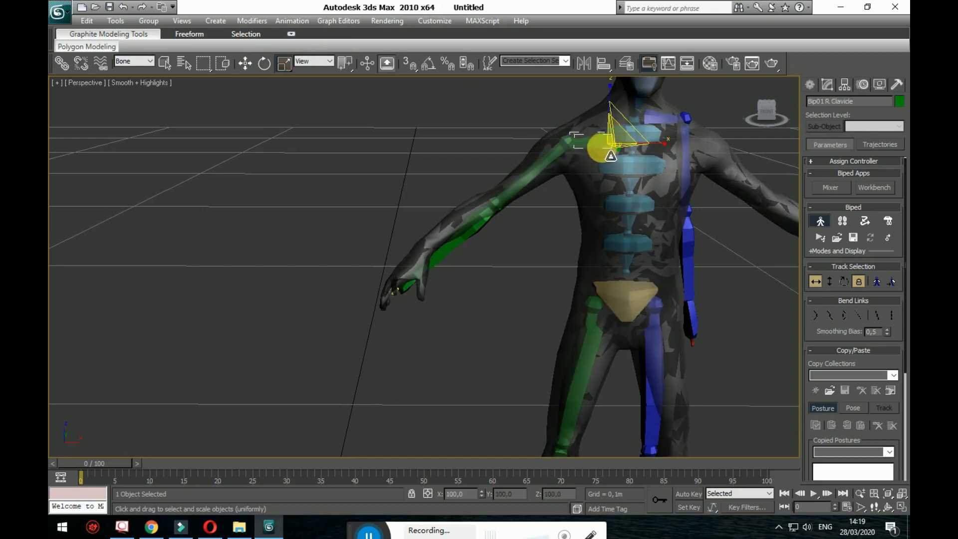
left_click(244, 64)
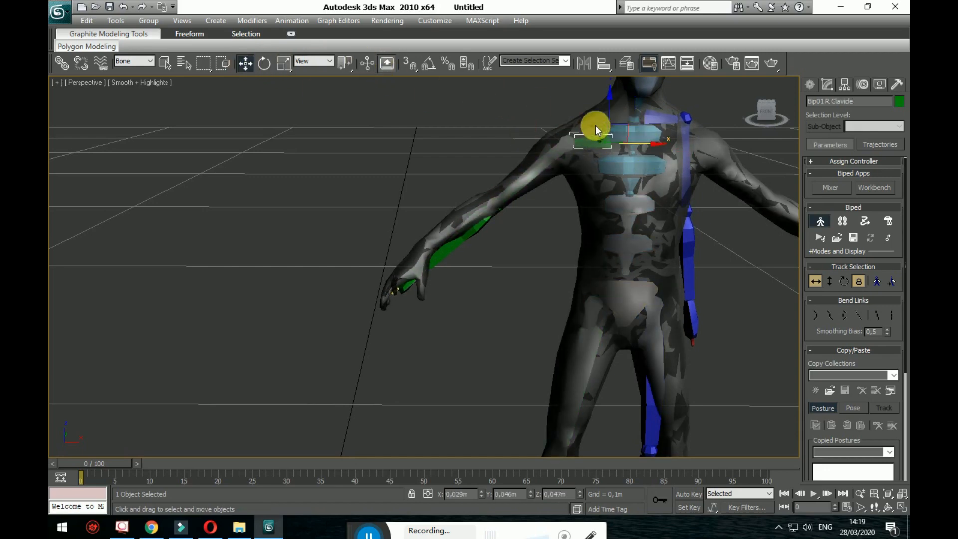
left_click_drag(618, 117, 632, 120)
left_click_drag(667, 152, 641, 143)
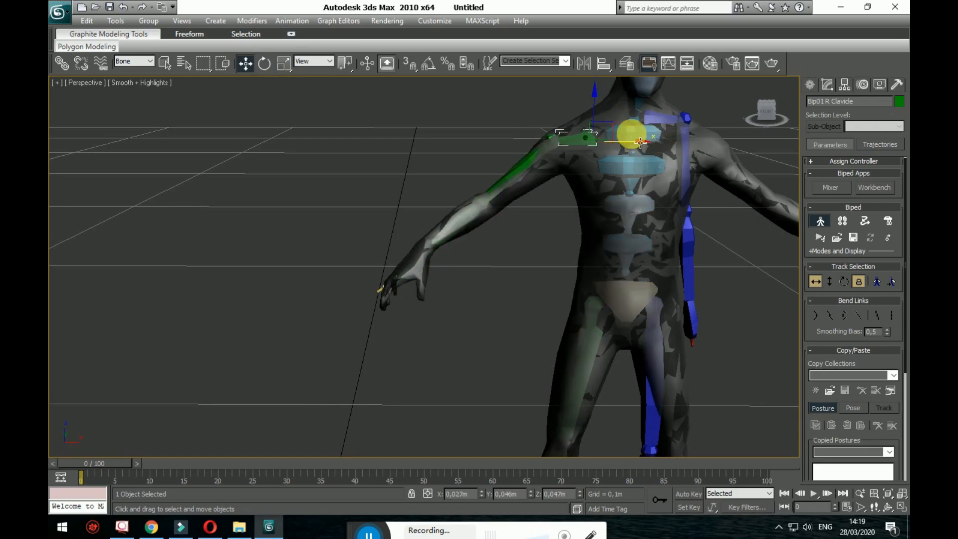
left_click_drag(604, 110, 604, 138)
mouse_move(619, 184)
middle_mouse_down("alt")
mouse_move(606, 177)
mouse_move(620, 196)
mouse_move(630, 192)
middle_mouse_up("alt")
scroll(630, 194, "up", 3)
middle_click_drag(624, 231, 601, 339)
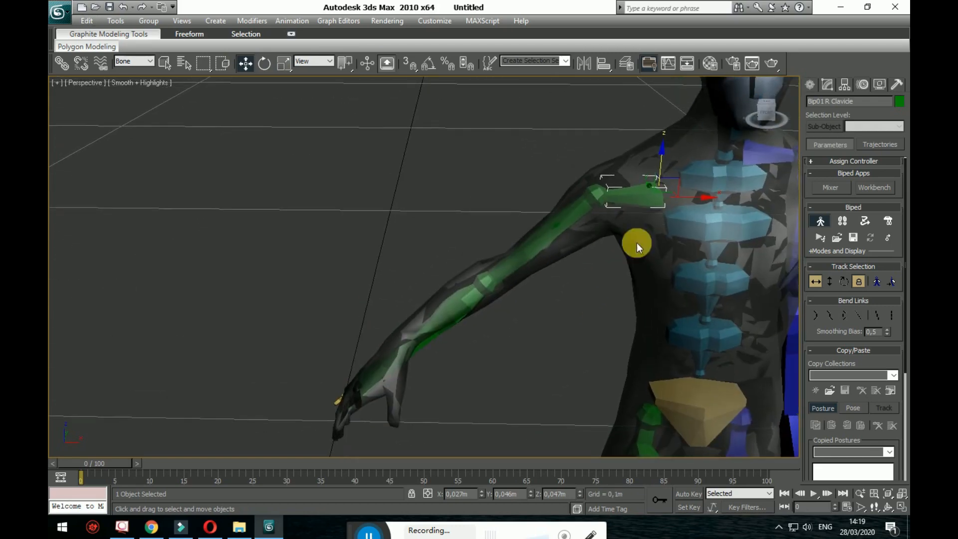
left_click_drag(672, 155, 672, 161)
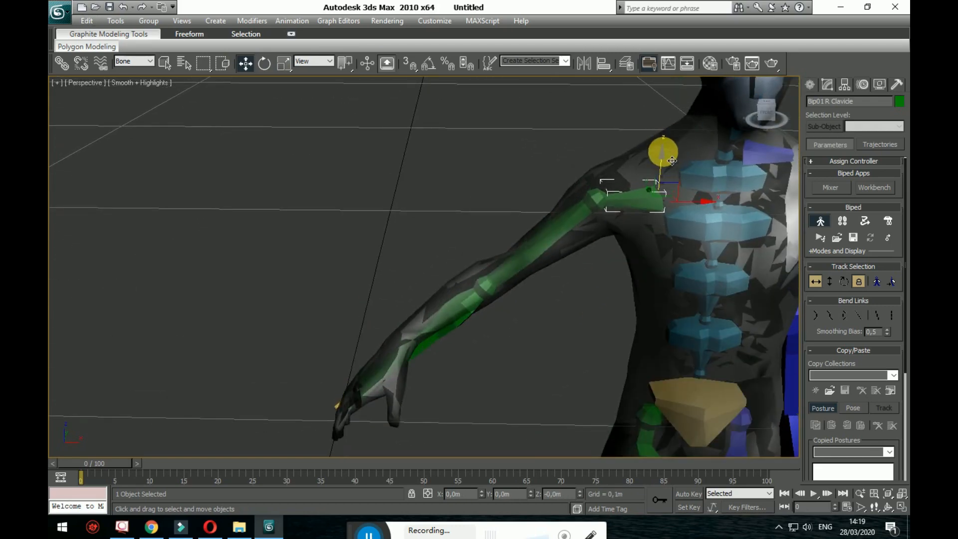
Move the biped's right hand forward along Y to about 0.043 m, into the character's right hand.
middle_click_drag(710, 286, 738, 212, "alt")
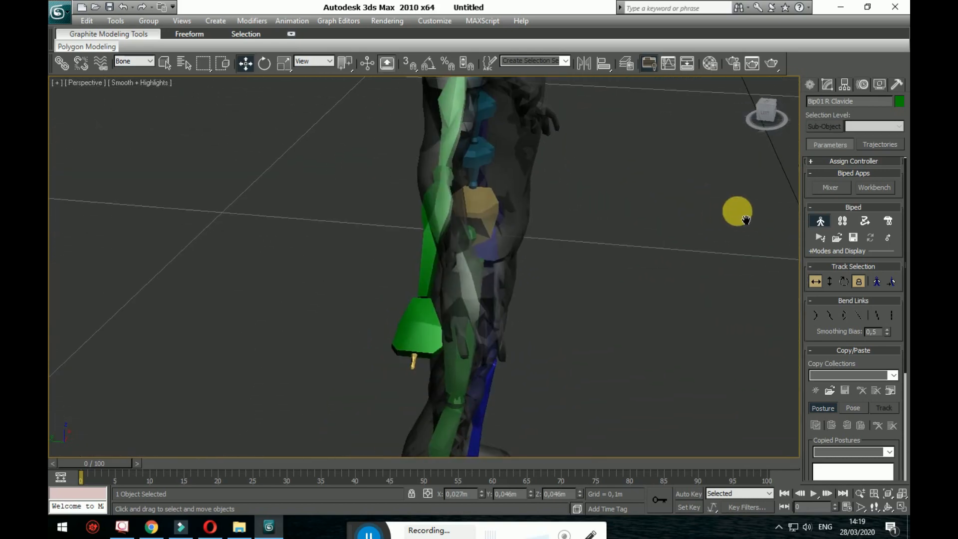
left_click_drag(435, 304, 445, 278)
left_click_drag(457, 169, 417, 171)
left_click(456, 315)
mouse_move(431, 297)
left_mouse_down()
mouse_move(430, 282)
mouse_move(472, 284)
mouse_move(421, 296)
mouse_move(439, 304)
left_mouse_up()
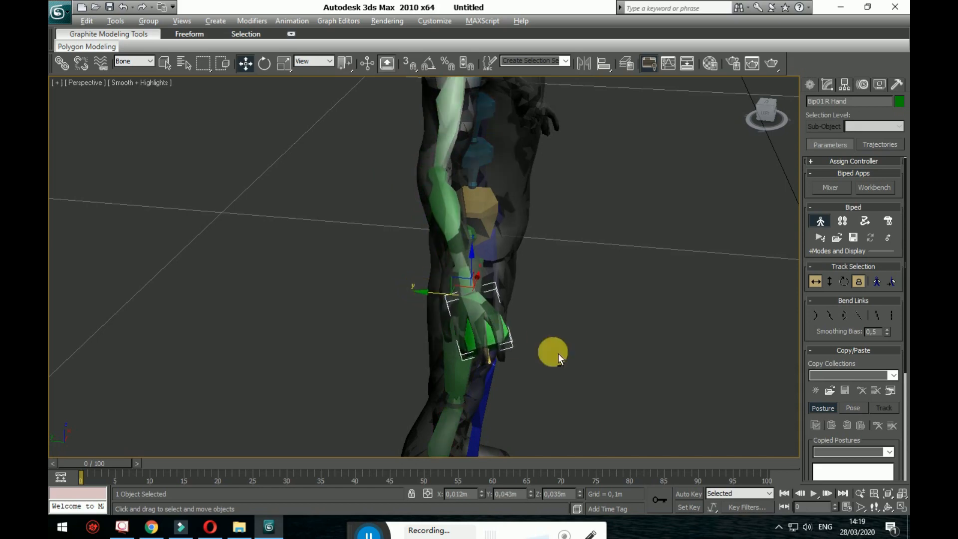
Try raising the biped's right forearm along Z at the elbow and undo the trial moves.
mouse_move(558, 353)
middle_mouse_down("alt")
mouse_move(483, 303)
mouse_move(458, 321)
mouse_move(481, 280)
middle_mouse_up("alt")
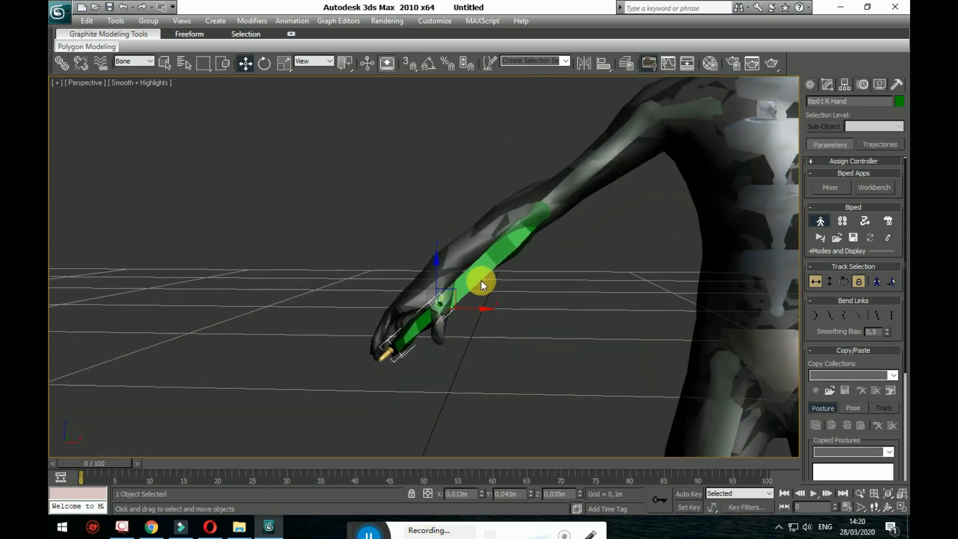
left_click(529, 245)
left_click_drag(539, 177, 539, 162)
key("ctrl+z")
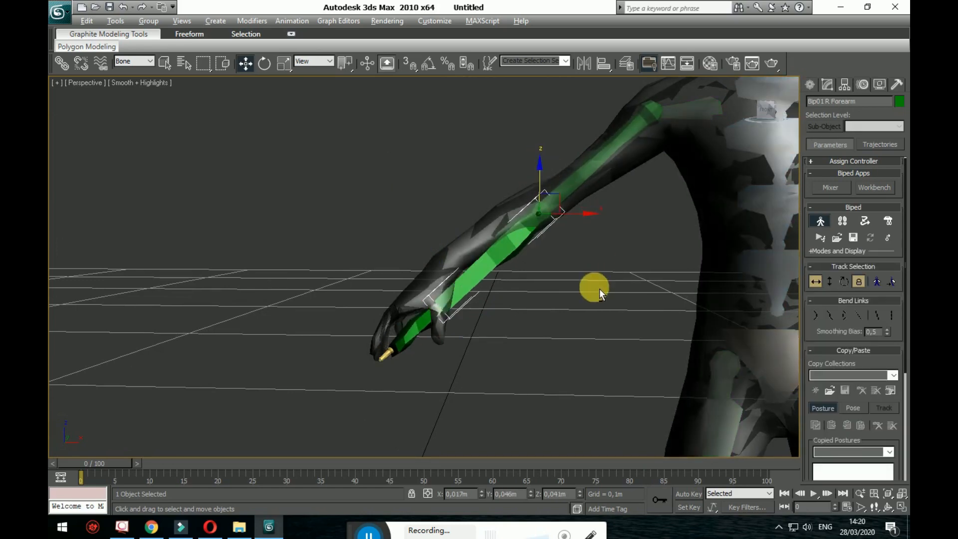
middle_click_drag(592, 285, 548, 312, "alt")
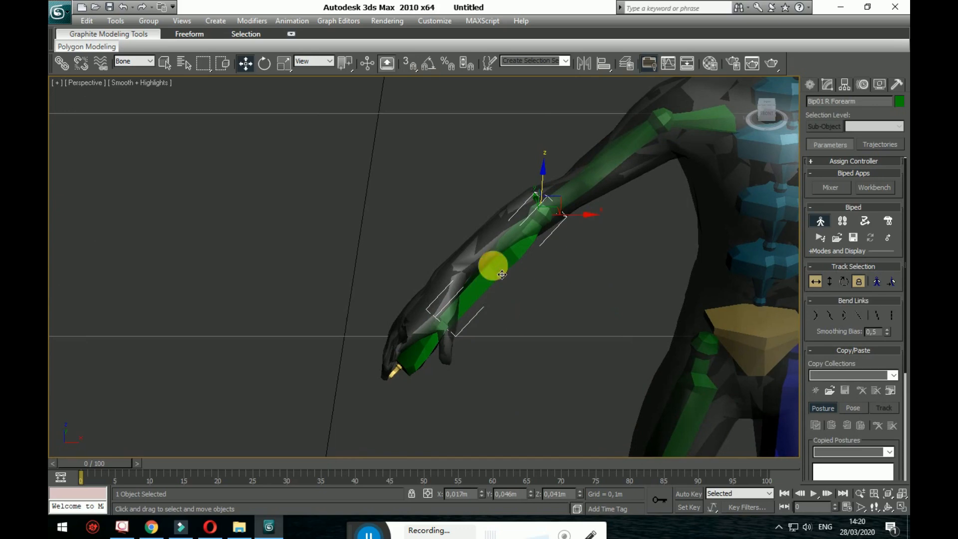
middle_click_drag(552, 187, 536, 240, "alt")
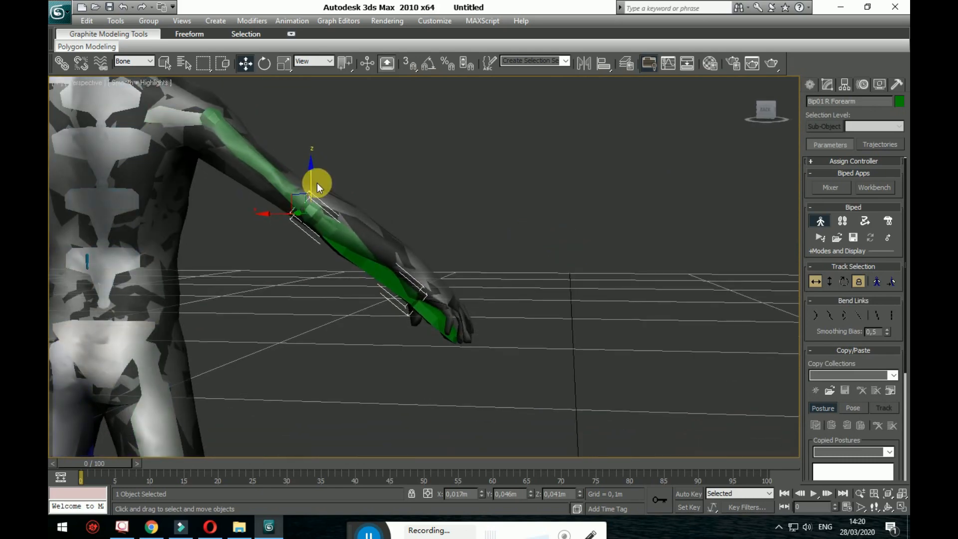
left_click_drag(310, 177, 389, 160)
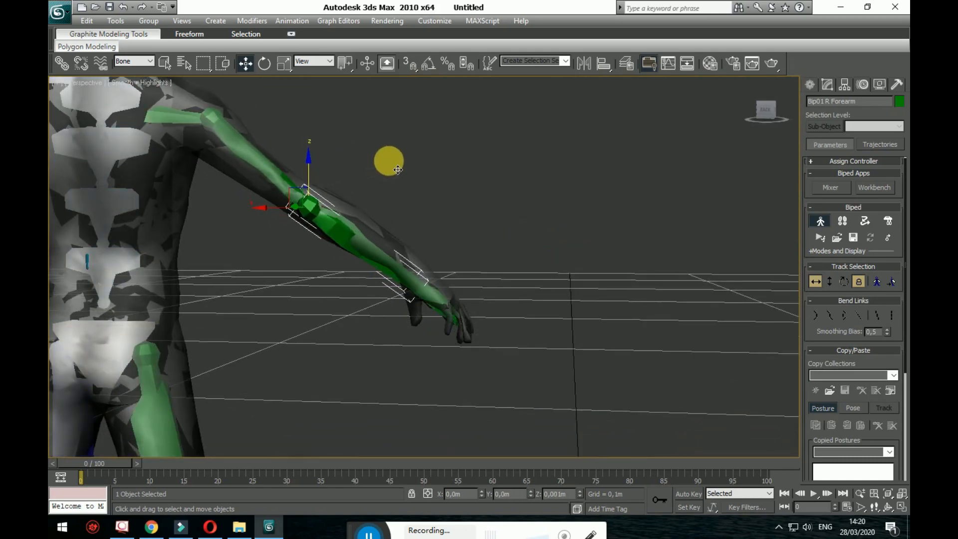
key("ctrl+z")
middle_click_drag(404, 243, 420, 260, "alt")
Adjust the height of the biped's right upper arm and forearm along Z to fit the elbow inside the character's arm.
left_click(244, 160)
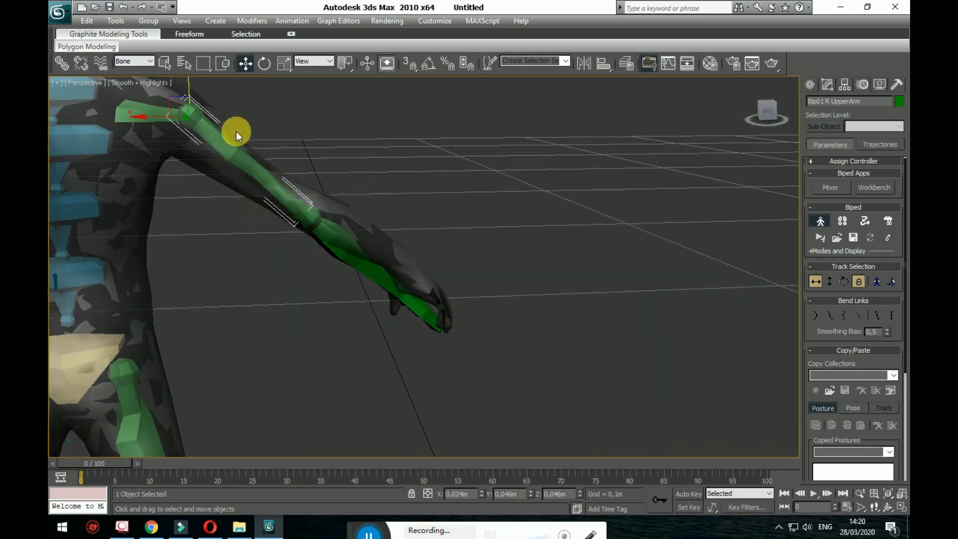
left_click_drag(199, 94, 229, 80)
left_click(347, 237)
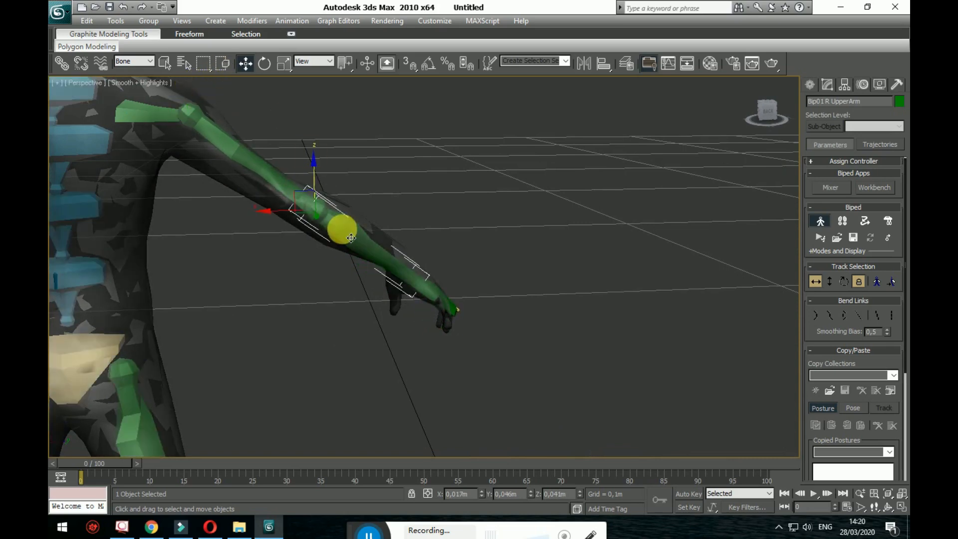
left_click_drag(321, 184, 255, 214)
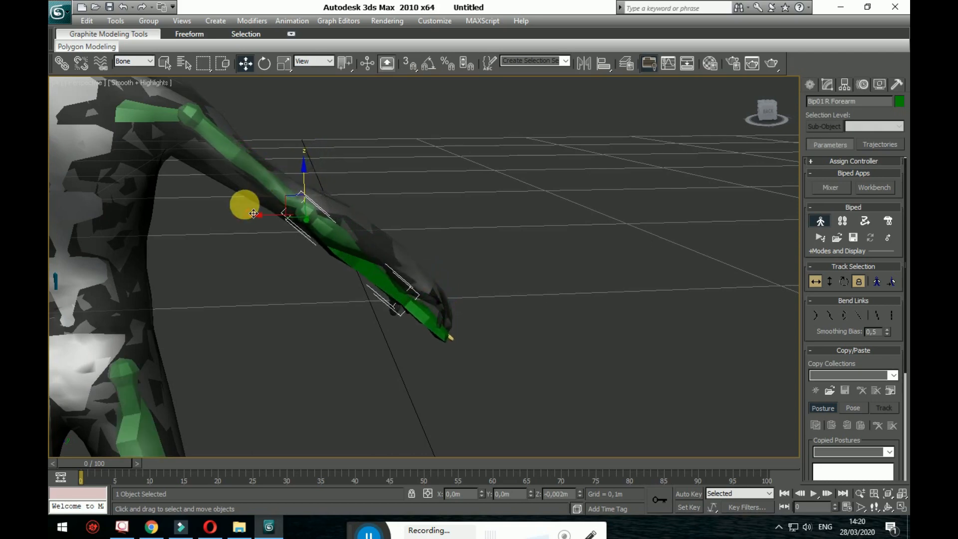
Nudge the biped's right forearm along Y and fine-tune the hand so both follow the character's arm.
middle_click_drag(406, 247, 421, 309, "alt")
left_click(452, 194)
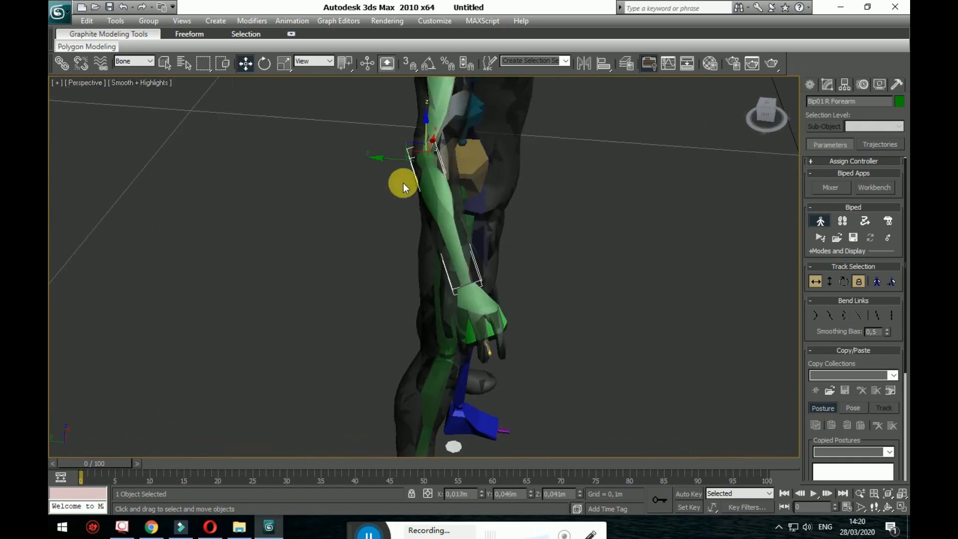
left_click_drag(396, 159, 398, 160)
middle_click_drag(476, 298, 495, 265, "alt")
left_click_drag(453, 299, 449, 295)
middle_click_drag(449, 295, 653, 317, "alt")
left_click_drag(418, 254, 417, 243)
Shift the biped's right clavicle slightly inward along X to about 0.028 m.
middle_click_drag(427, 250, 355, 281, "alt")
left_click(309, 205)
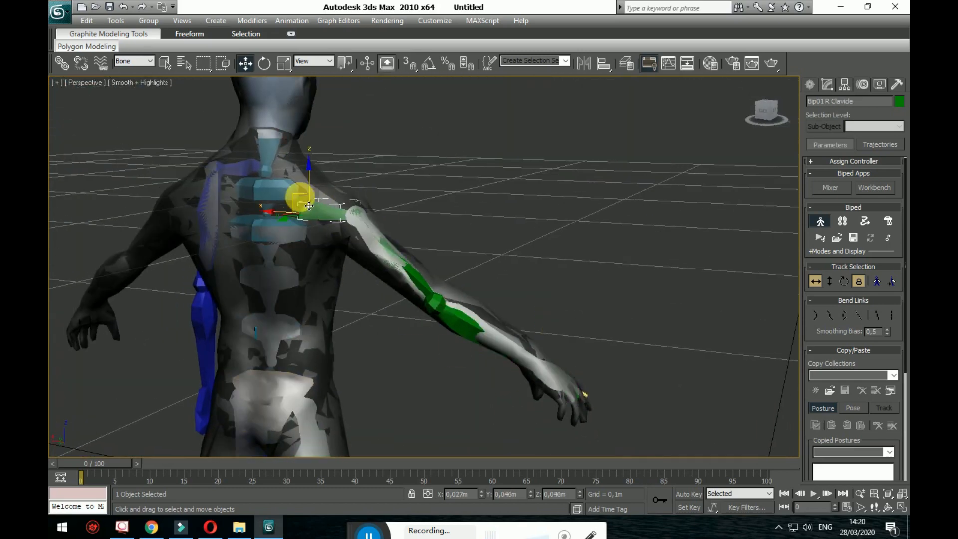
left_click_drag(283, 222, 277, 219)
Move the biped's right hand outward to about X 0.011 m, Y 0.043 m, inside the character's hand.
middle_click_drag(540, 311, 501, 352, "alt")
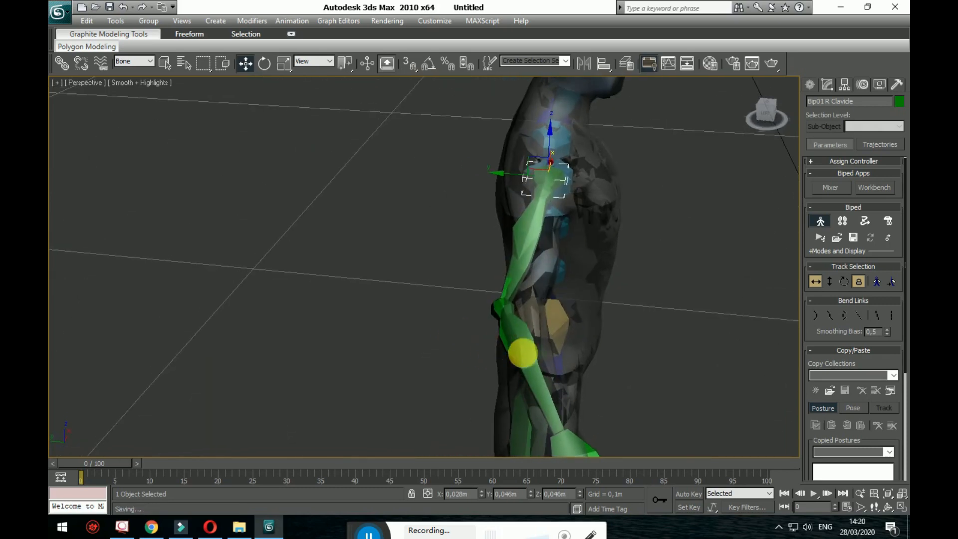
left_click_drag(540, 363, 494, 315)
middle_click_drag(628, 374, 644, 308, "alt")
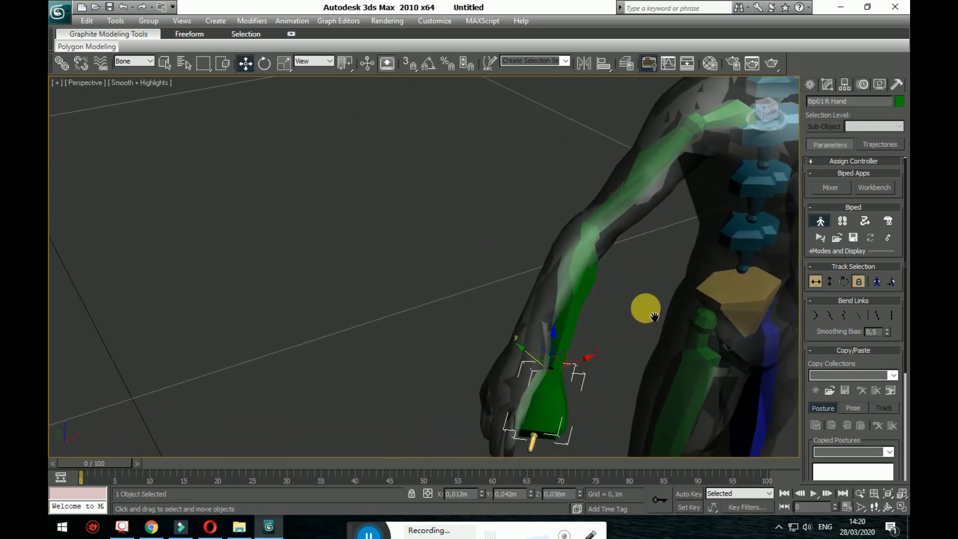
left_click_drag(590, 369, 531, 373)
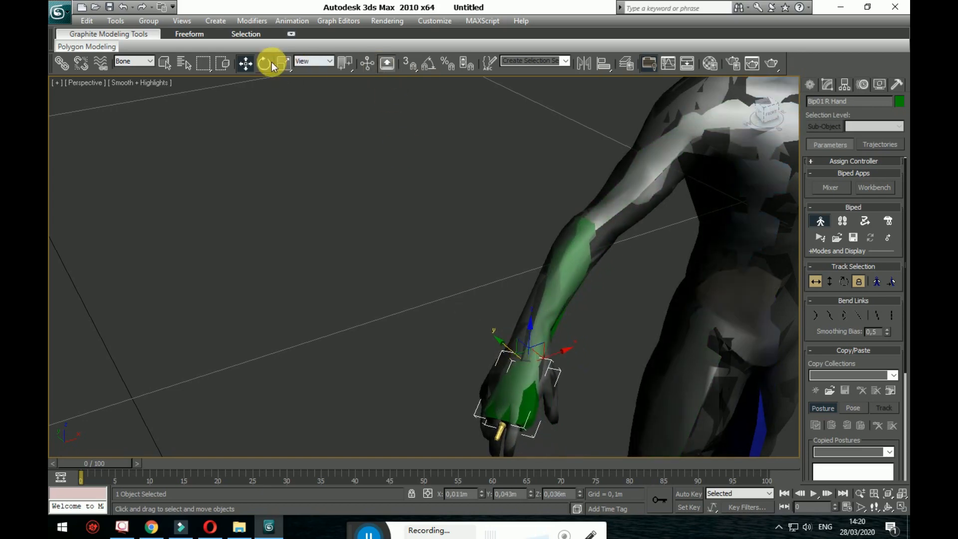
Rotate the biped's right hand slightly to match the orientation of the character's hand.
left_click(264, 63)
left_click_drag(537, 402, 538, 393)
middle_click_drag(554, 405, 601, 387)
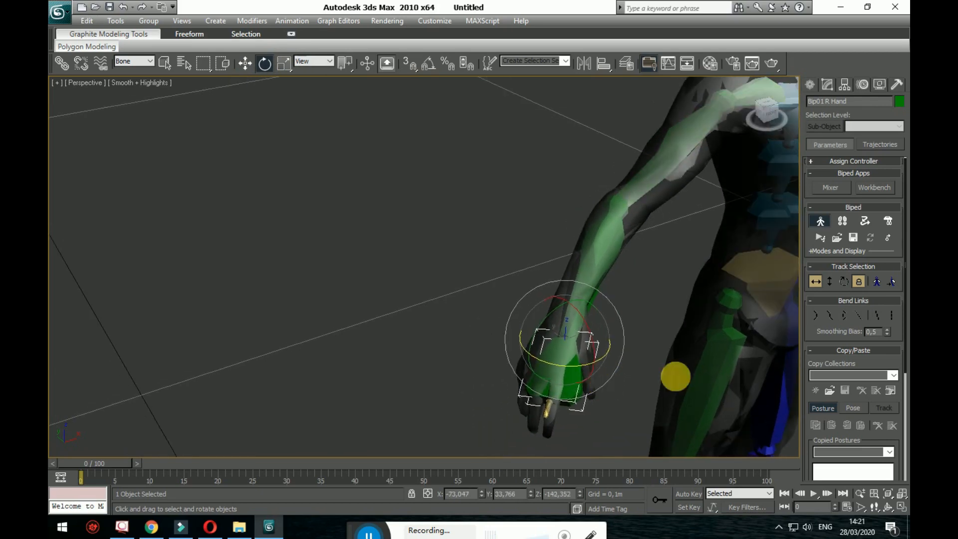
Move the biped's right forearm slightly along Y to center the elbow in the character's arm.
middle_click_drag(630, 293, 582, 216, "alt")
left_click(583, 216)
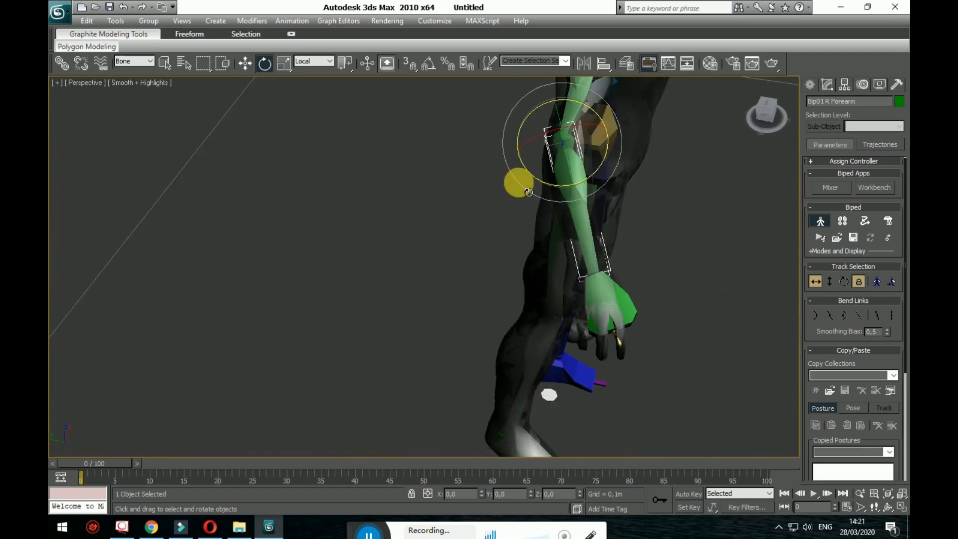
left_click(246, 64)
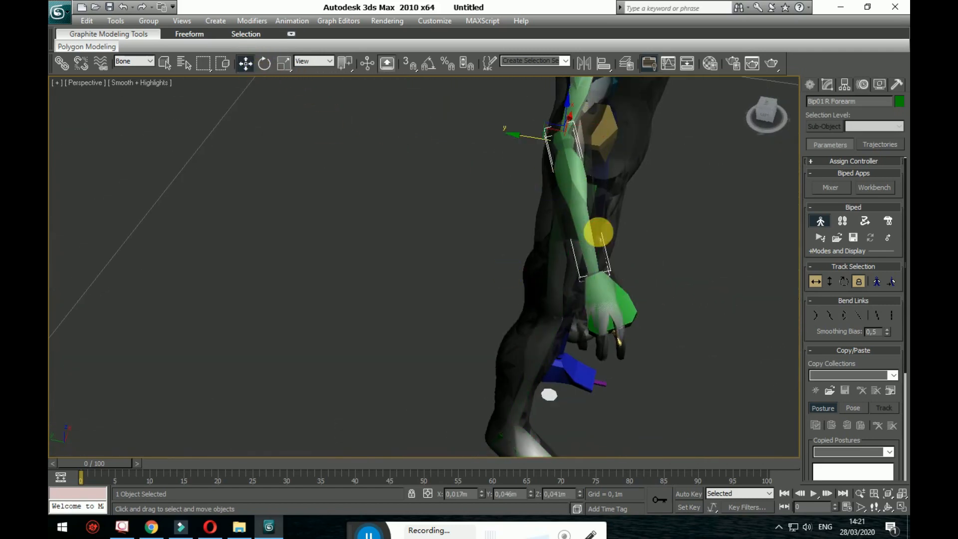
left_click_drag(533, 143, 539, 146)
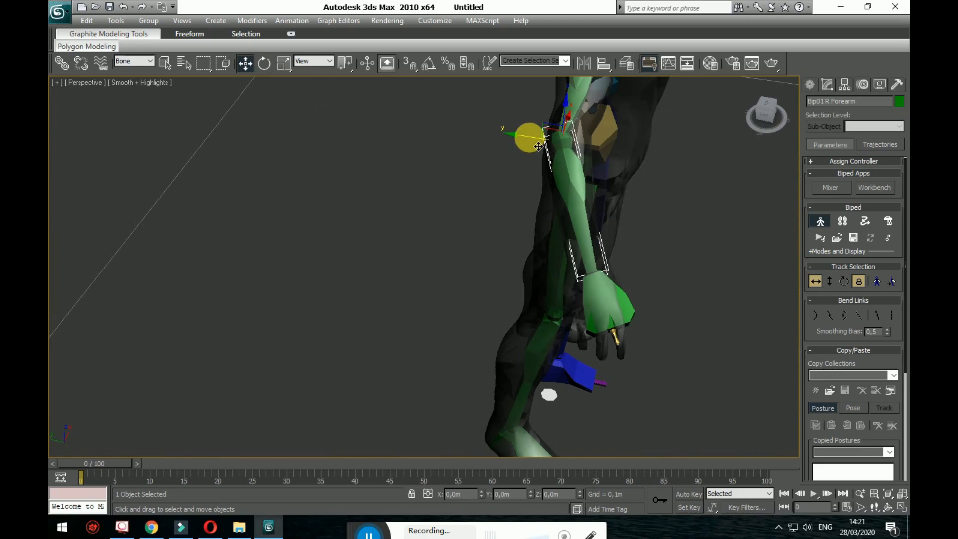
Try to scale the biped's uppermost spine segment in the character's chest.
middle_click_drag(748, 275, 643, 227, "alt")
middle_click_drag(644, 226, 413, 282)
middle_click_drag(607, 264, 616, 358)
left_click(605, 234)
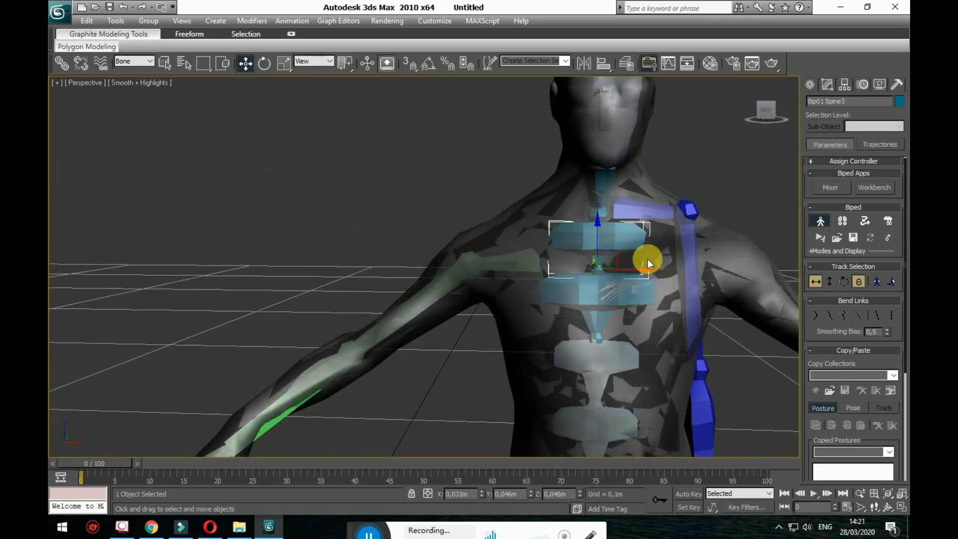
left_click(284, 64)
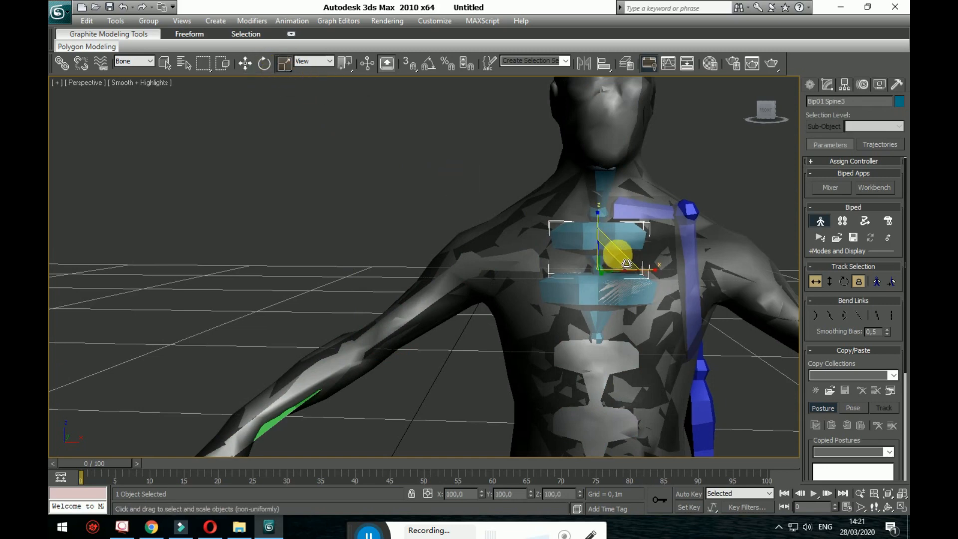
left_click_drag(614, 268, 620, 278)
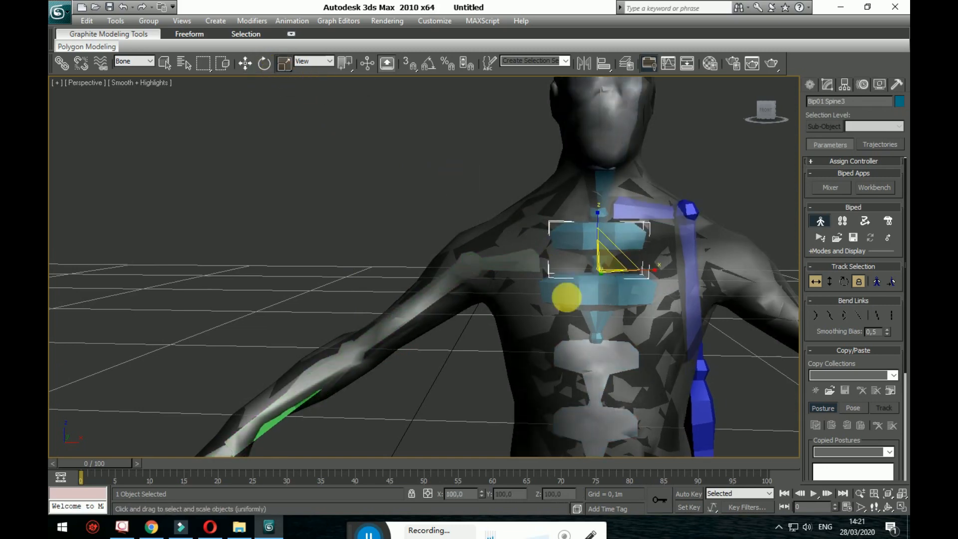
scroll(642, 253, "down", 5)
middle_click_drag(687, 303, 670, 338)
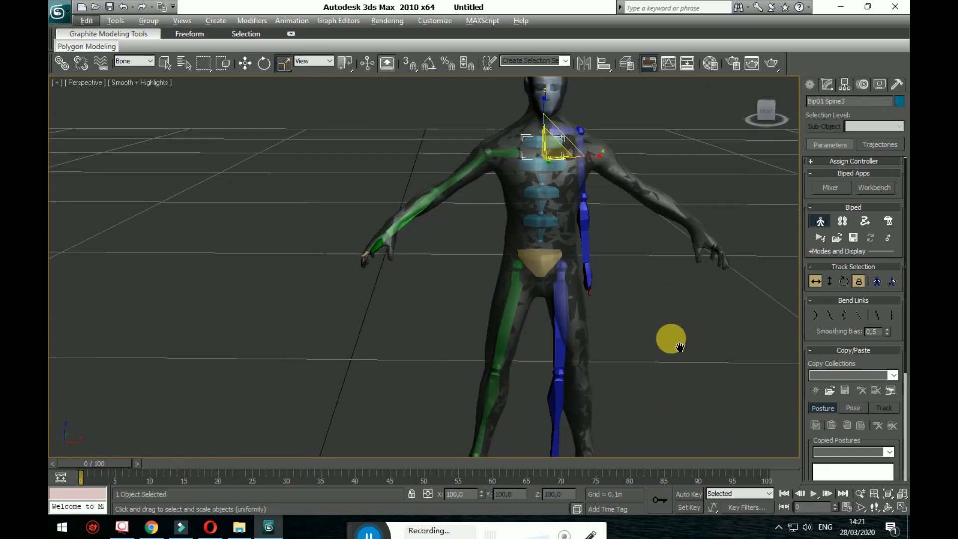
left_click(656, 325)
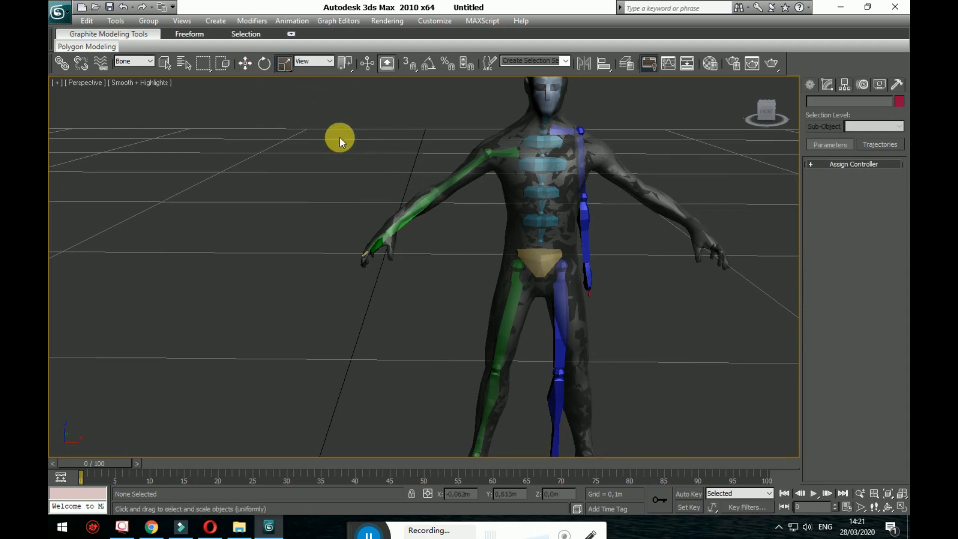
Select all the biped's green right-side arm and leg bones and create a new copy collection.
left_click(424, 217)
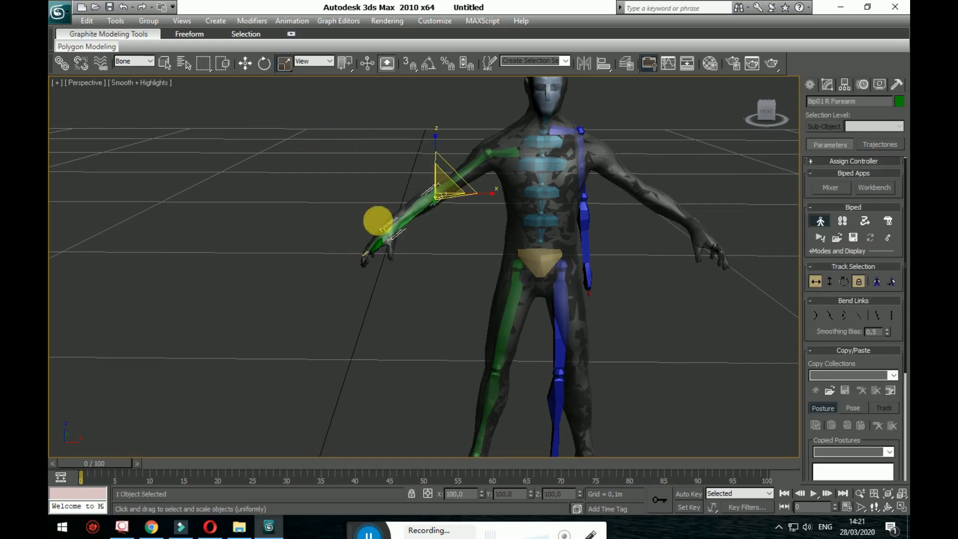
left_click_drag(329, 131, 517, 484)
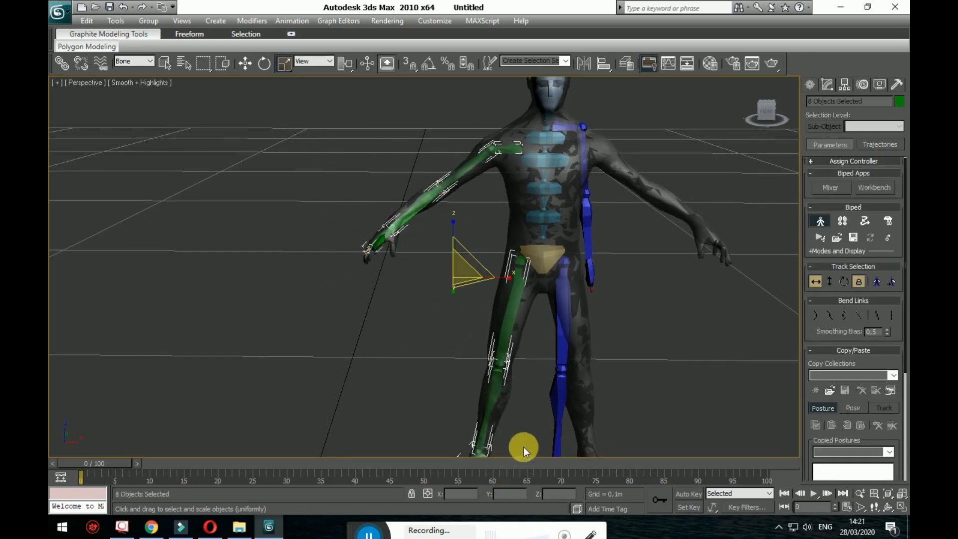
middle_click_drag(523, 447, 507, 391)
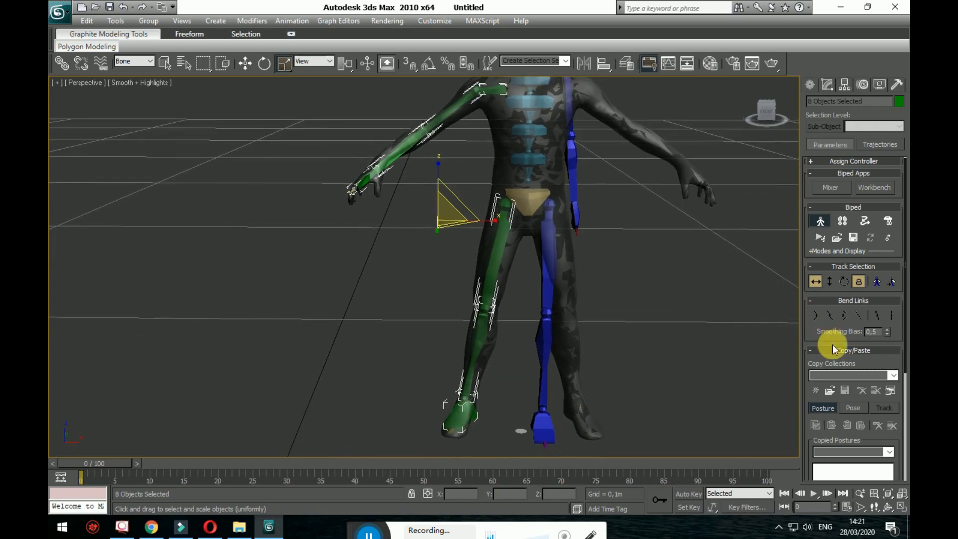
scroll(831, 370, "down", 2)
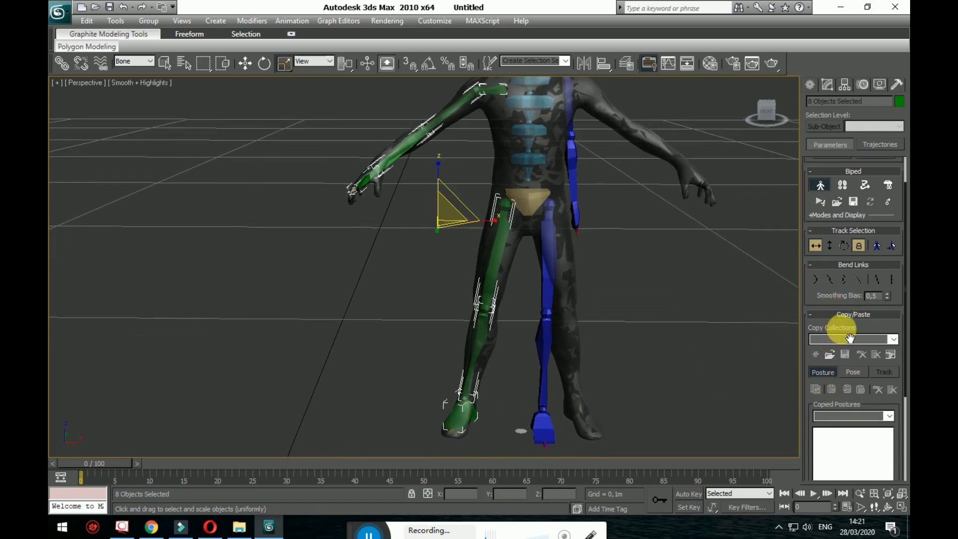
left_click(815, 354)
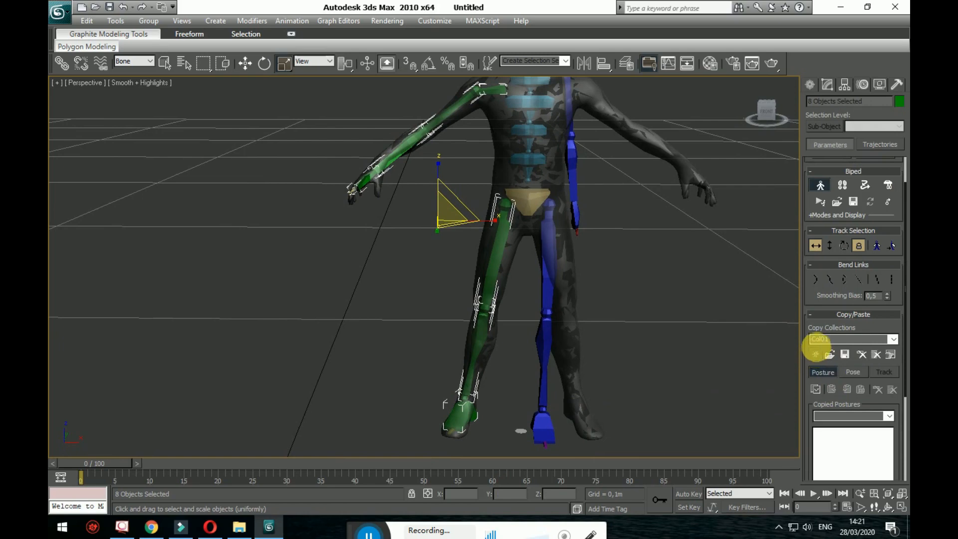
Copy the posture of the selected right arm and leg bones into the collection.
scroll(786, 375, "down", 2)
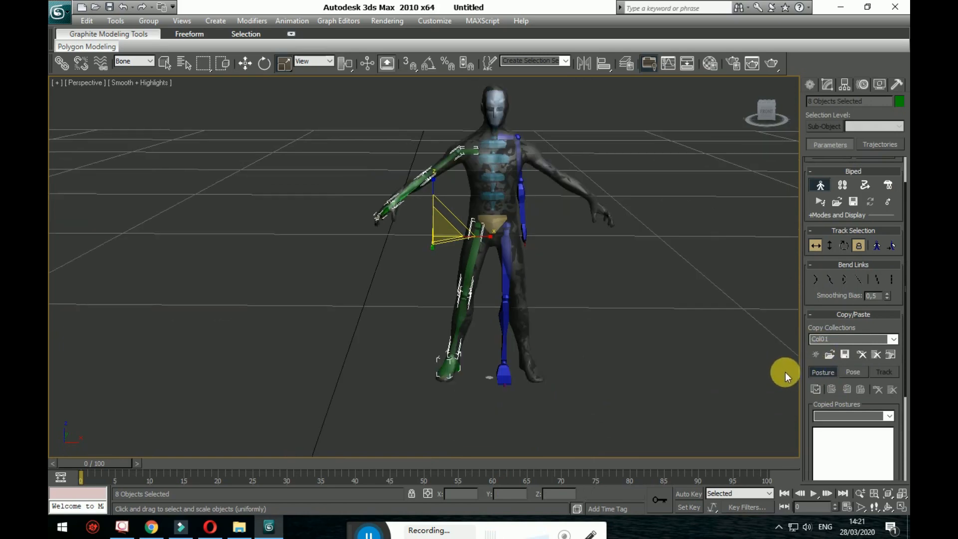
left_click(815, 389)
scroll(768, 385, "down", 2)
scroll(774, 385, "up", 4)
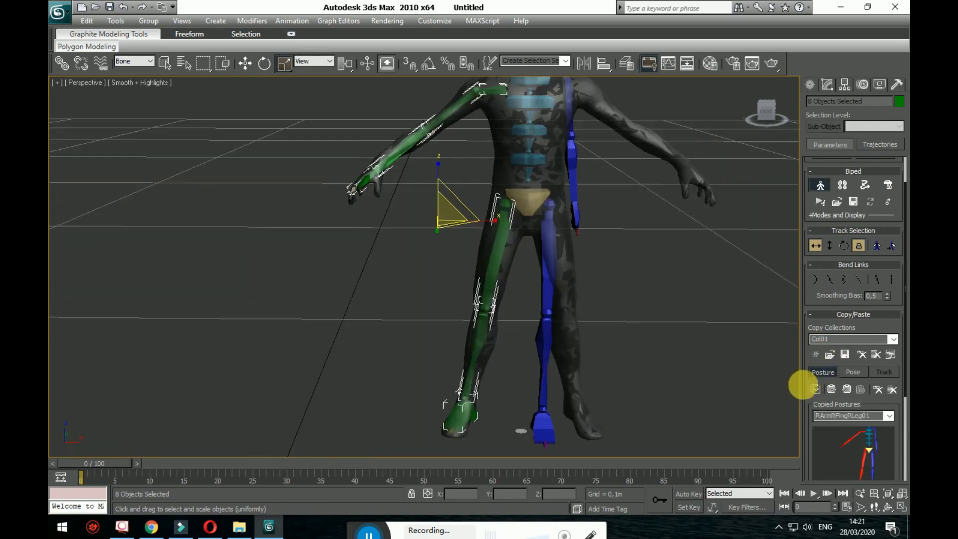
Paste the copied posture opposite so the biped's left arm and leg mirror the right side, and clear the selection.
left_click(847, 389)
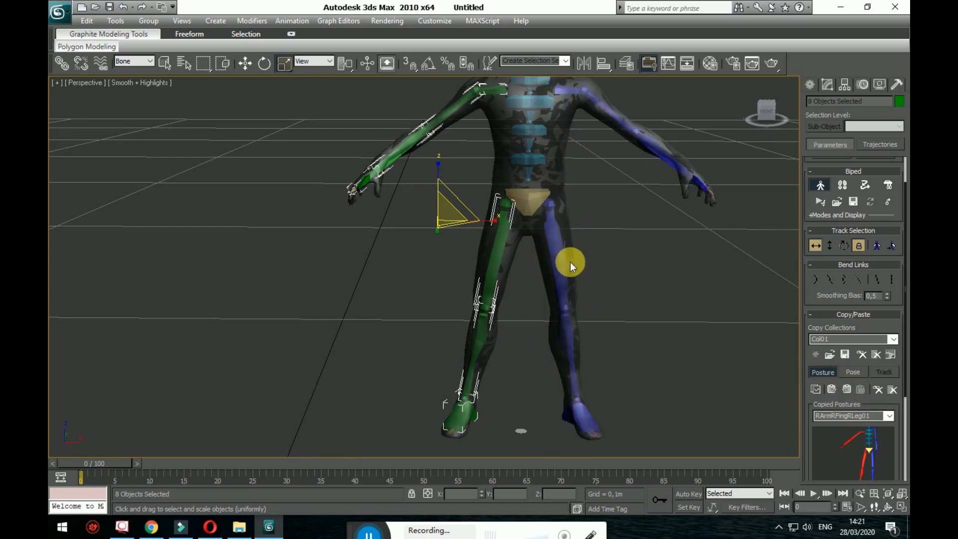
key("ctrl+z")
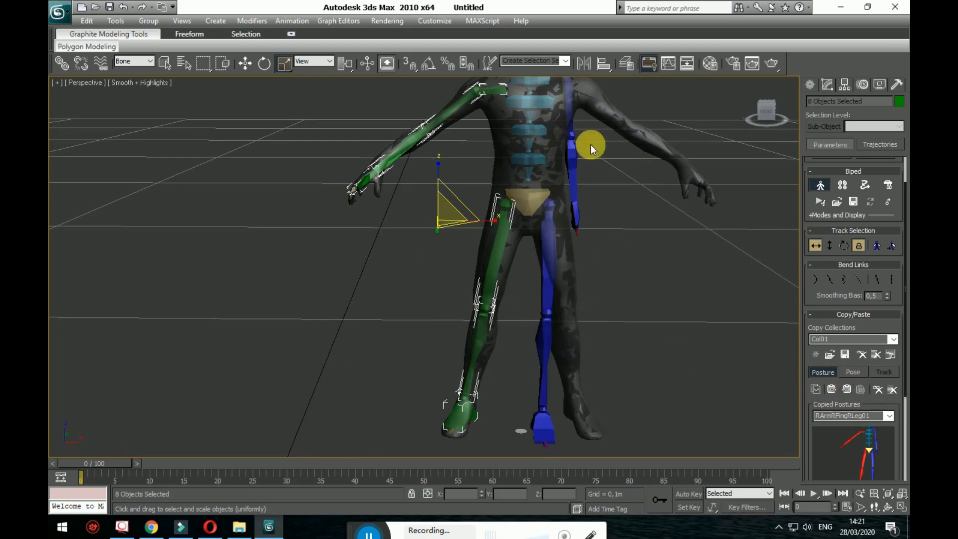
left_click(842, 388)
middle_click_drag(626, 279, 508, 286)
scroll(576, 267, "down", 4)
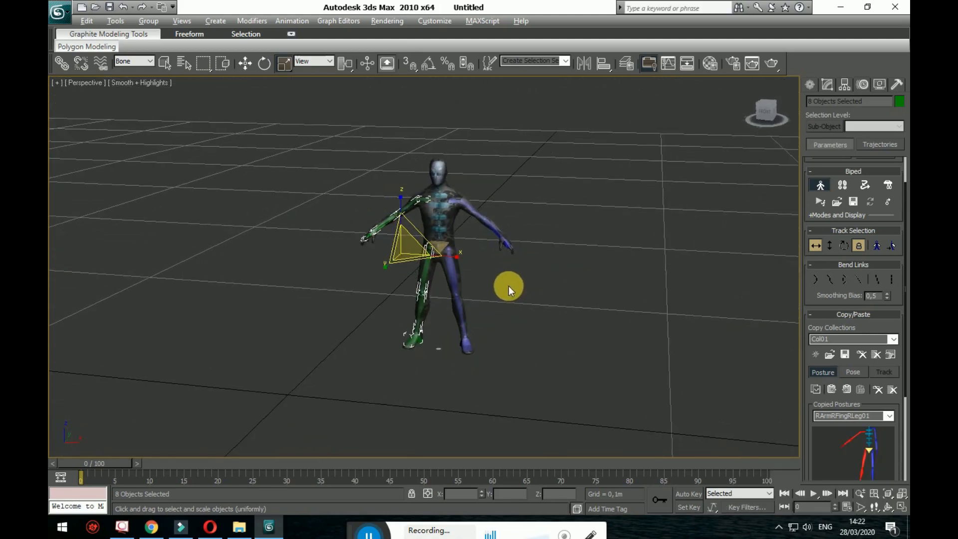
left_click(664, 246)
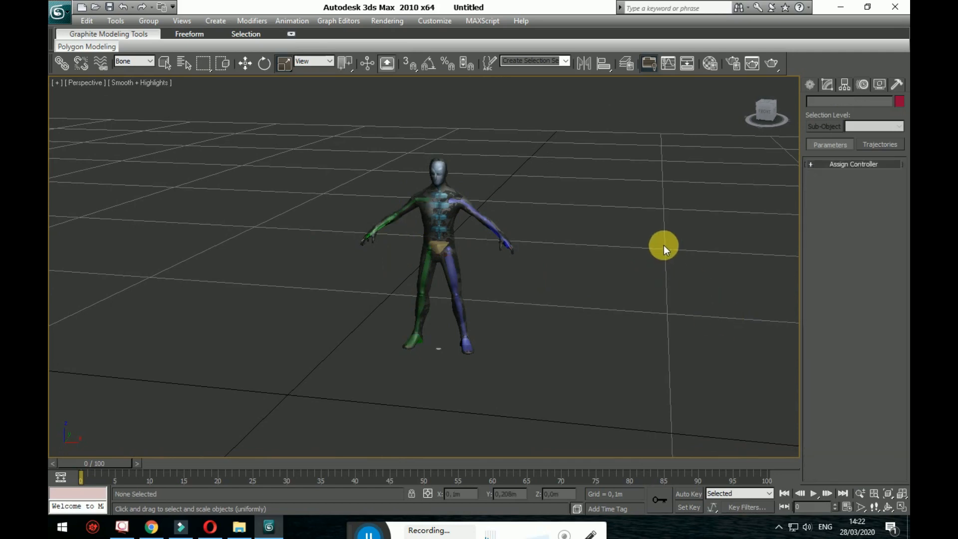
Set the selection filter to All, select the Spider-Man mesh and turn off its see-through display.
left_click(249, 62)
left_click(150, 61)
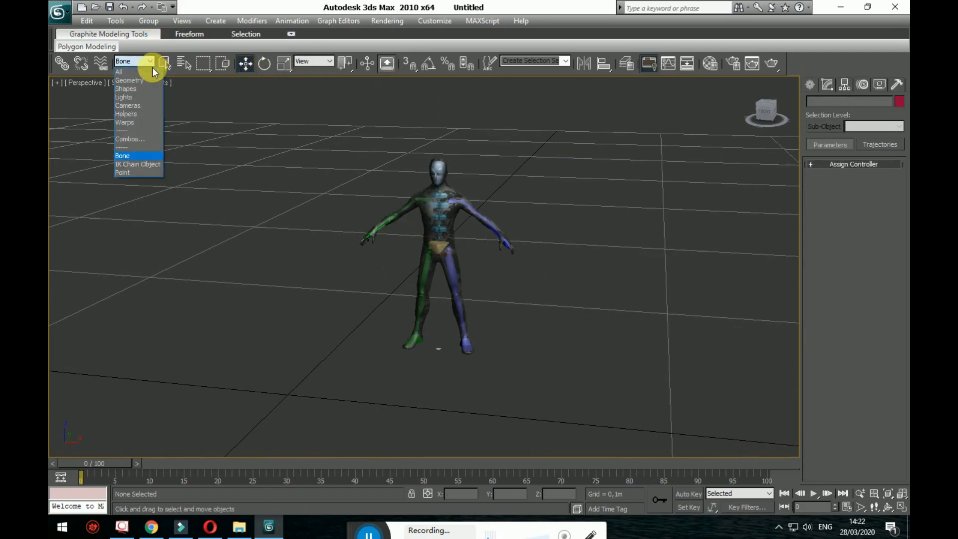
left_click(149, 72)
left_click(435, 212)
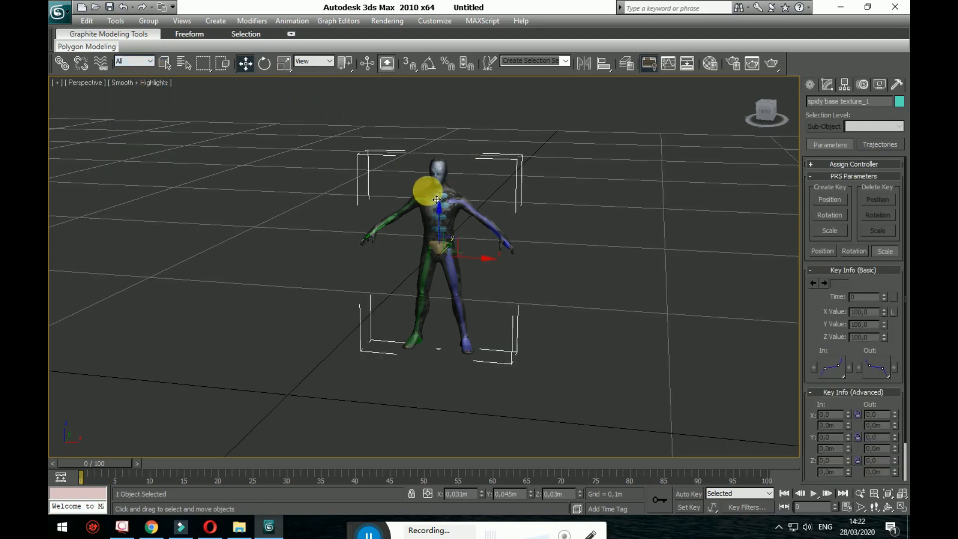
key("ctrl+x")
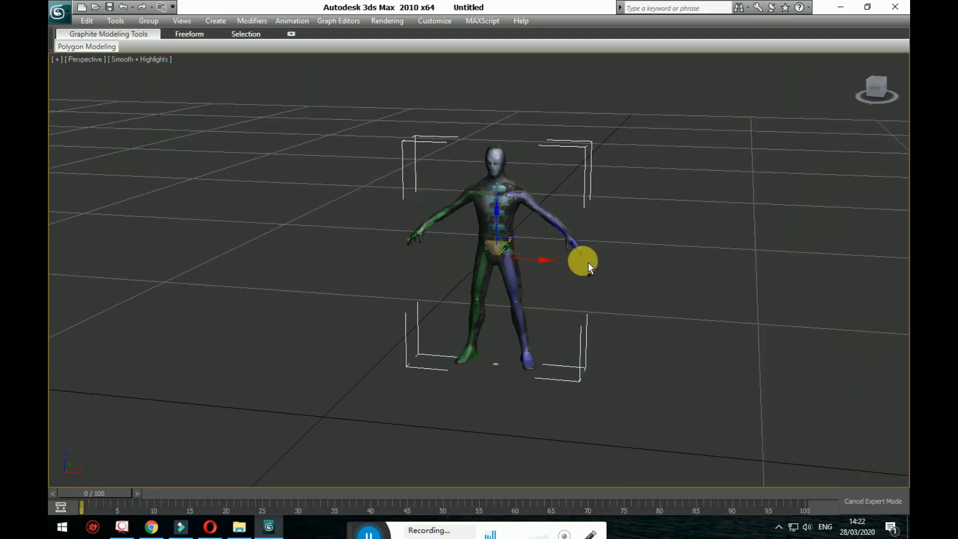
key("ctrl+x")
key("alt+x")
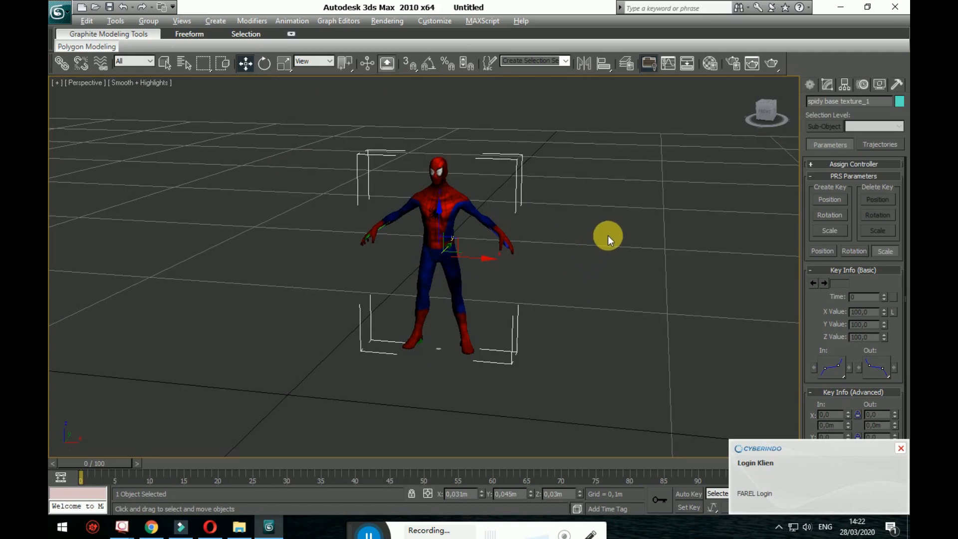
middle_click_drag(543, 238, 580, 253, "alt")
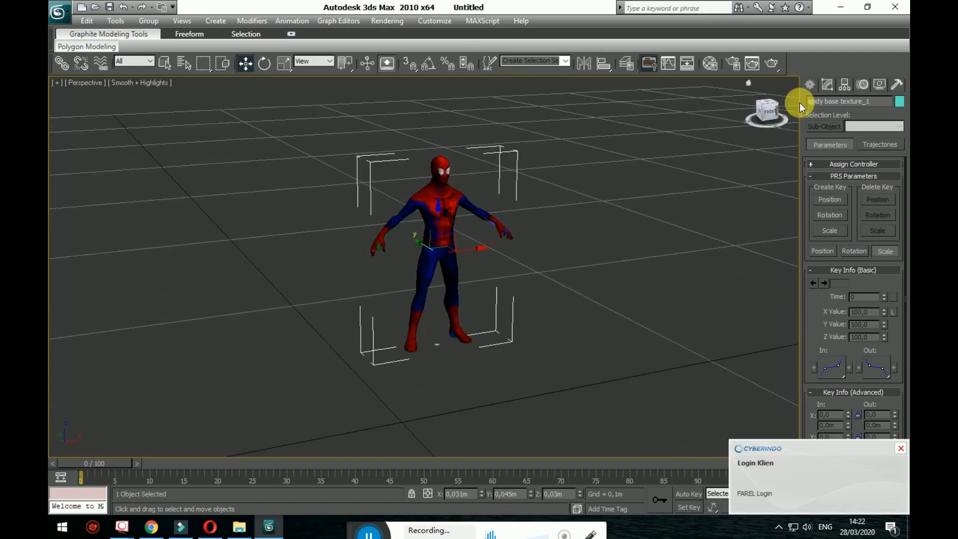
Add a Skin modifier above ProOptimizer on the Spider-Man mesh.
left_click(813, 86)
left_click(827, 85)
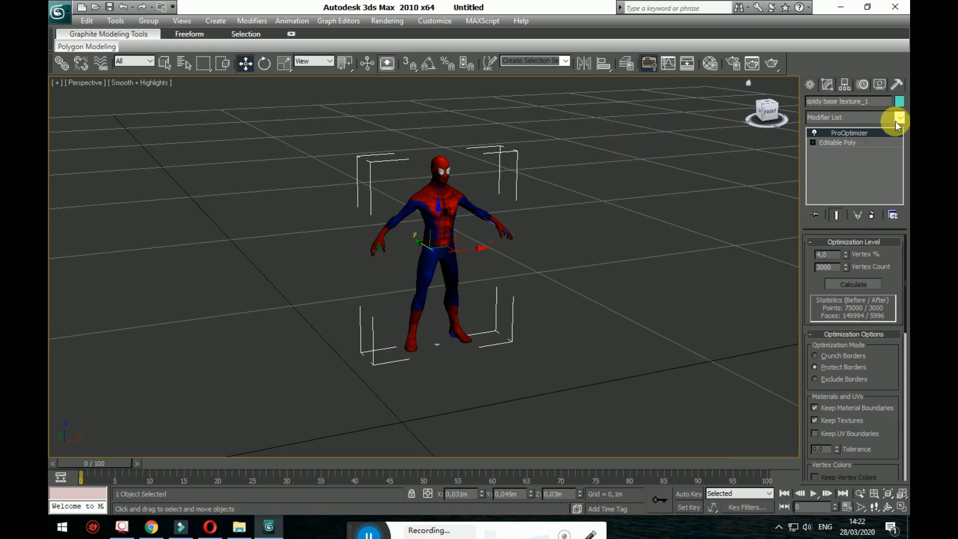
left_click(900, 102)
left_click(594, 180)
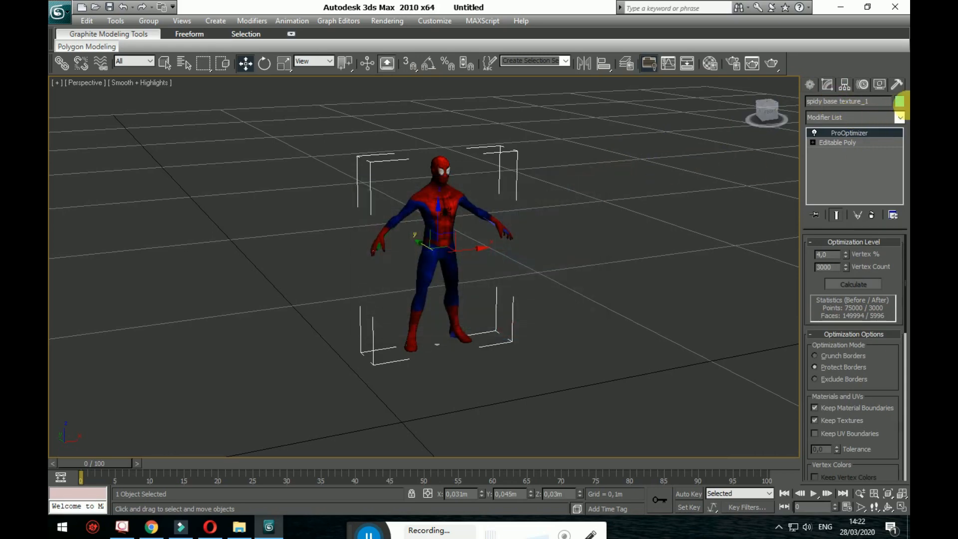
left_click(900, 118)
scroll(855, 326, "down", 10)
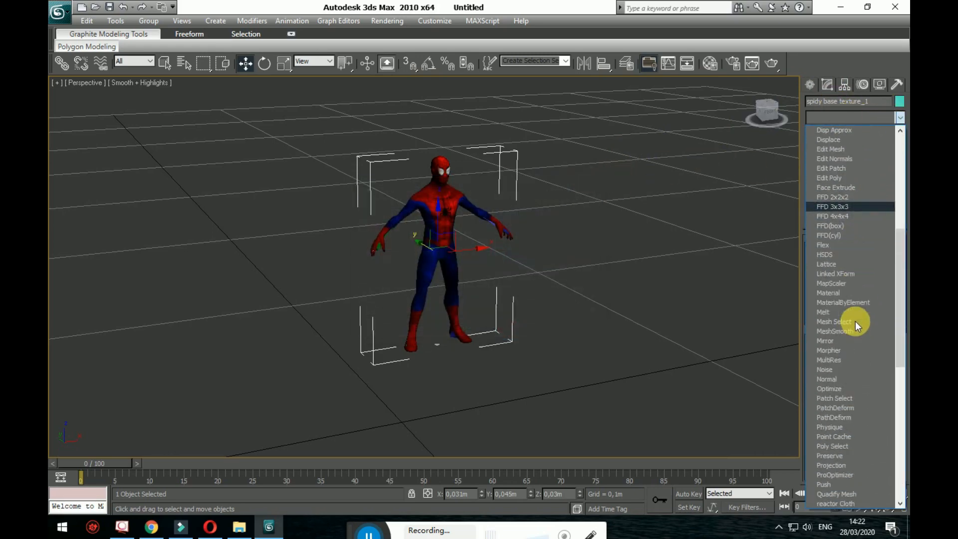
scroll(849, 349, "down", 4)
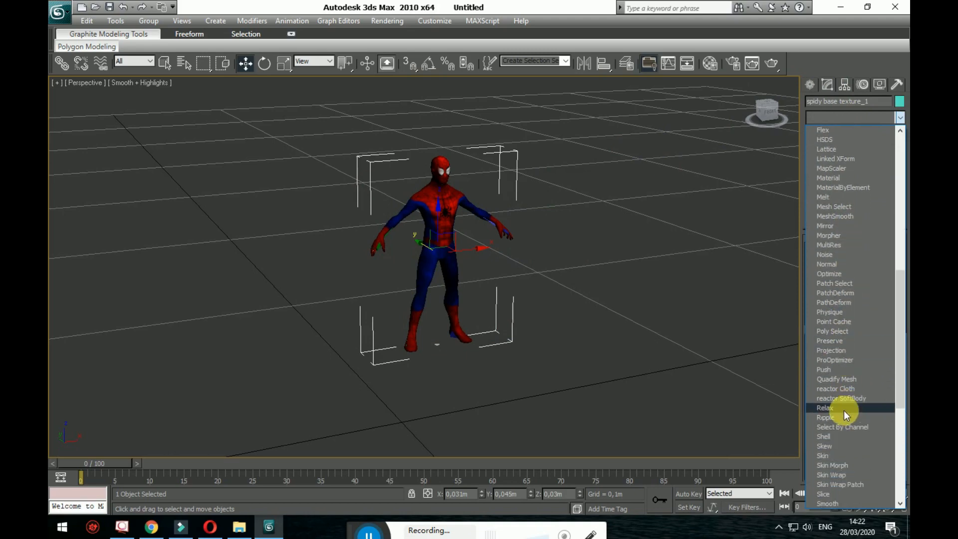
left_click(835, 455)
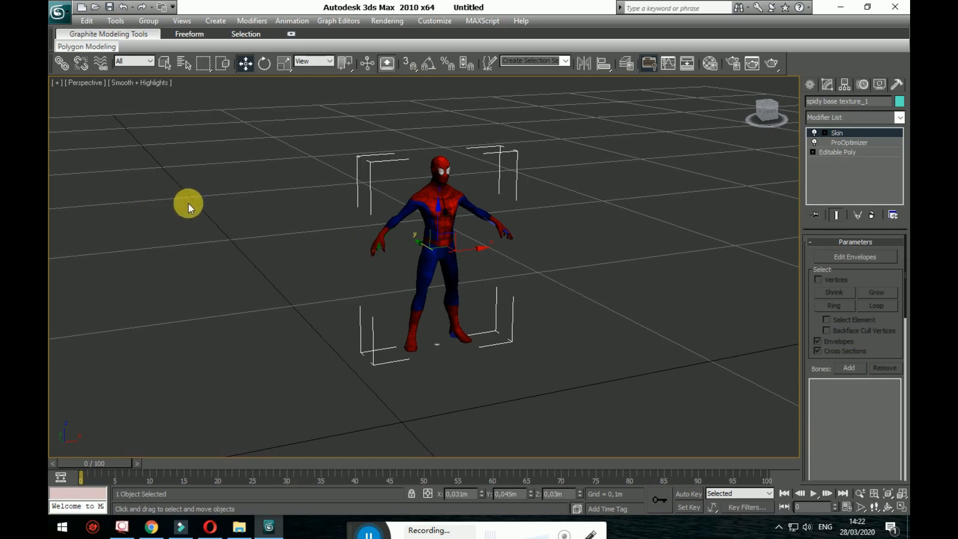
Add all the listed Bip01 bones to the mesh's Skin modifier.
left_click(849, 367)
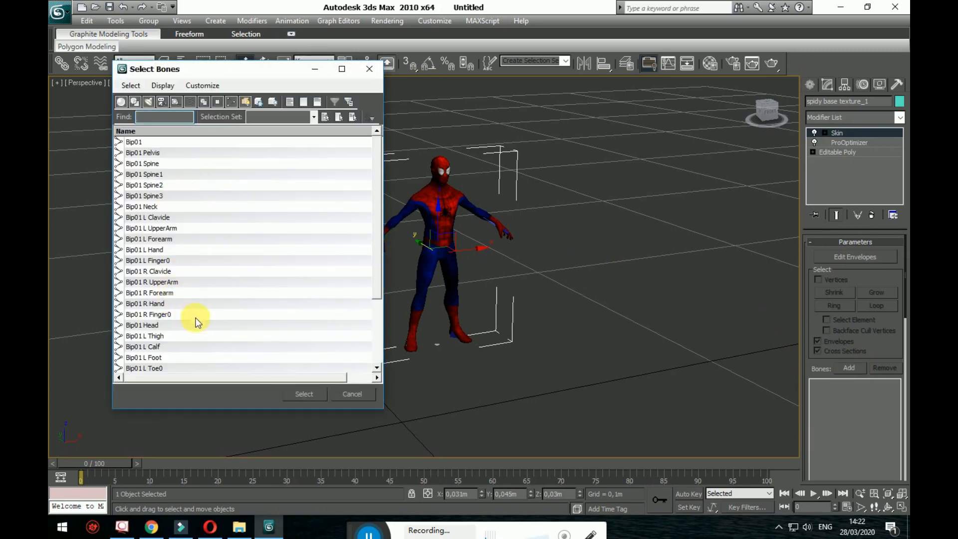
scroll(195, 329, "down", 3)
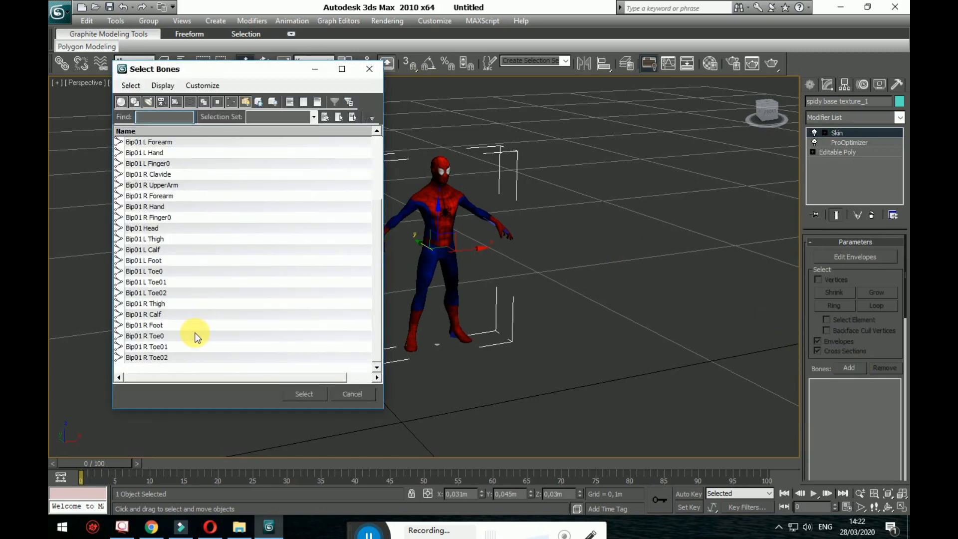
left_click(166, 207)
key("ctrl+a")
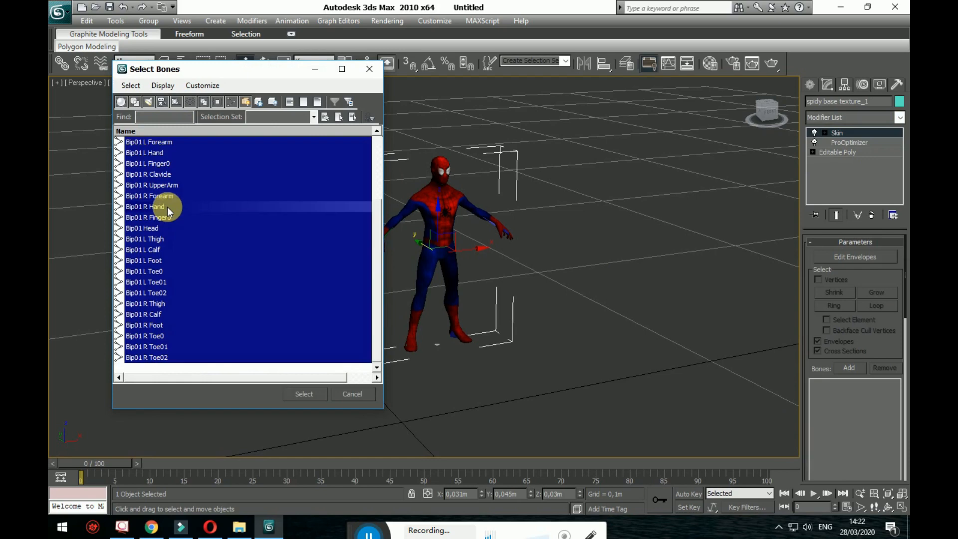
left_click(319, 395)
Test the skinning by moving the biped's right hand outward and upward, and undo the move.
middle_click_drag(516, 314, 675, 285)
scroll(544, 314, "up", 4)
left_click_drag(394, 204, 467, 221)
key("ctrl+z")
middle_click_drag(540, 231, 444, 227, "alt")
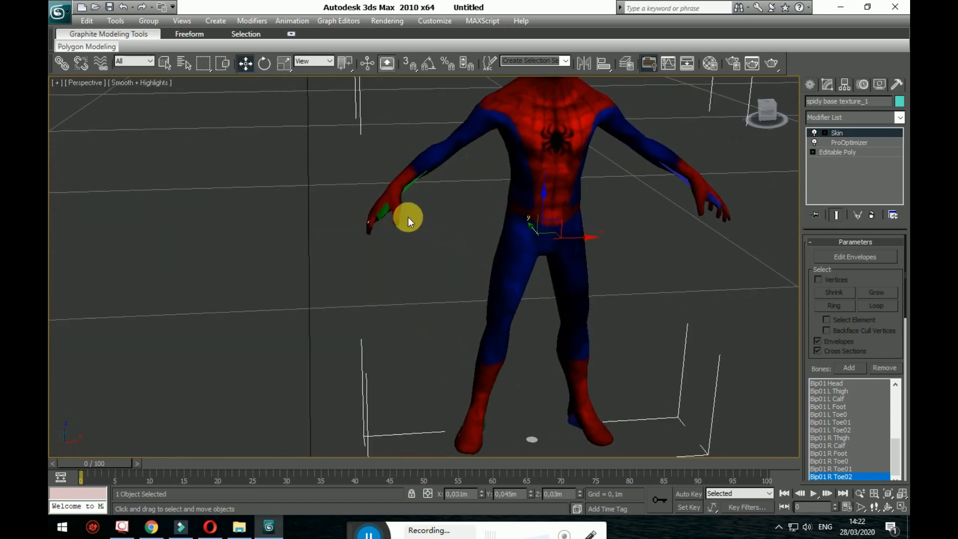
left_click(385, 211)
left_click_drag(423, 199, 360, 222)
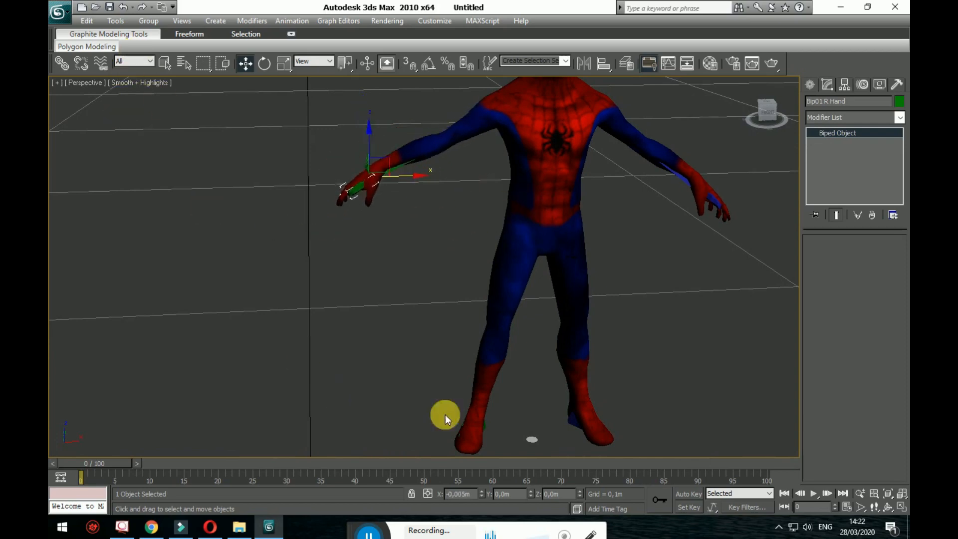
key("ctrl+z")
key("ctrl+z")
key("ctrl+z")
key("ctrl+z")
Set the selection filter to Bone.
middle_click_drag(487, 319, 460, 306, "alt")
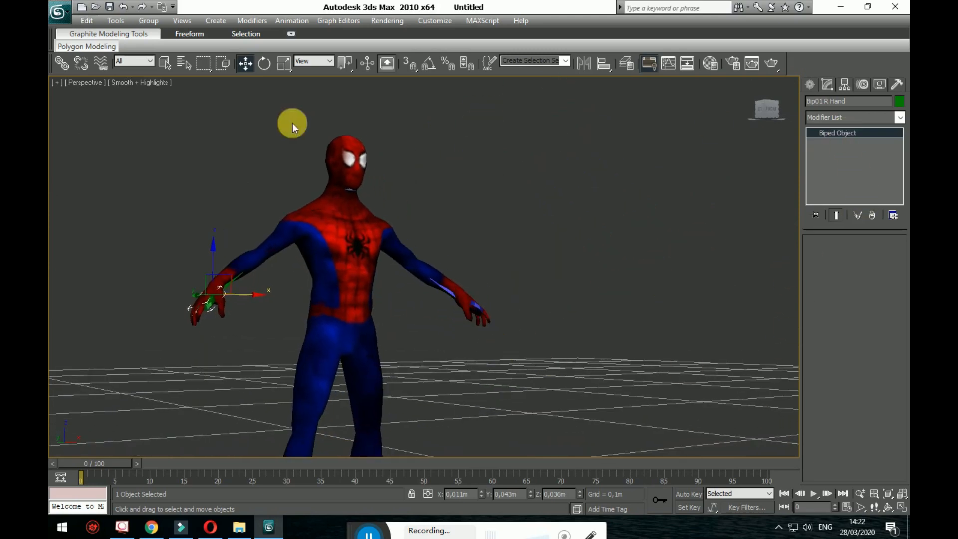
left_click(144, 61)
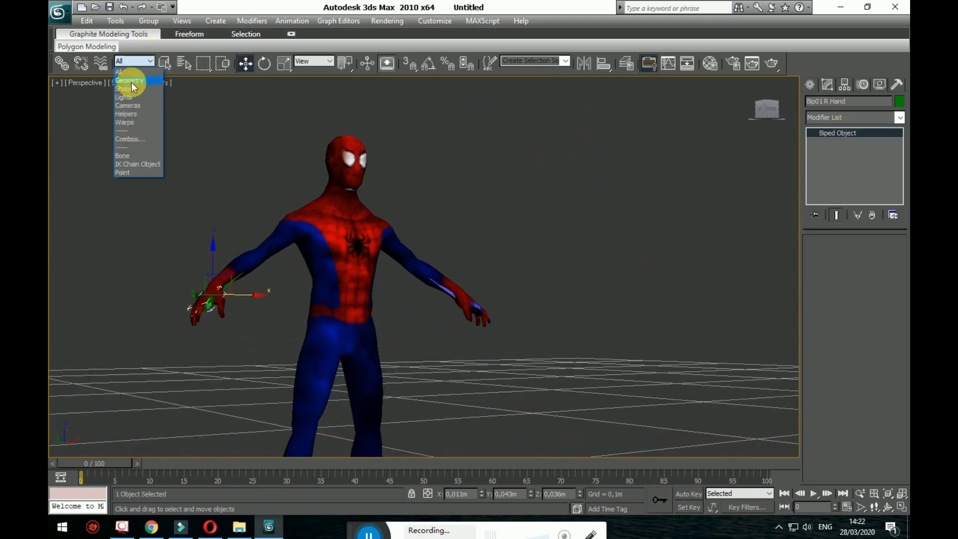
left_click(118, 154)
middle_click_drag(544, 237, 553, 254, "alt")
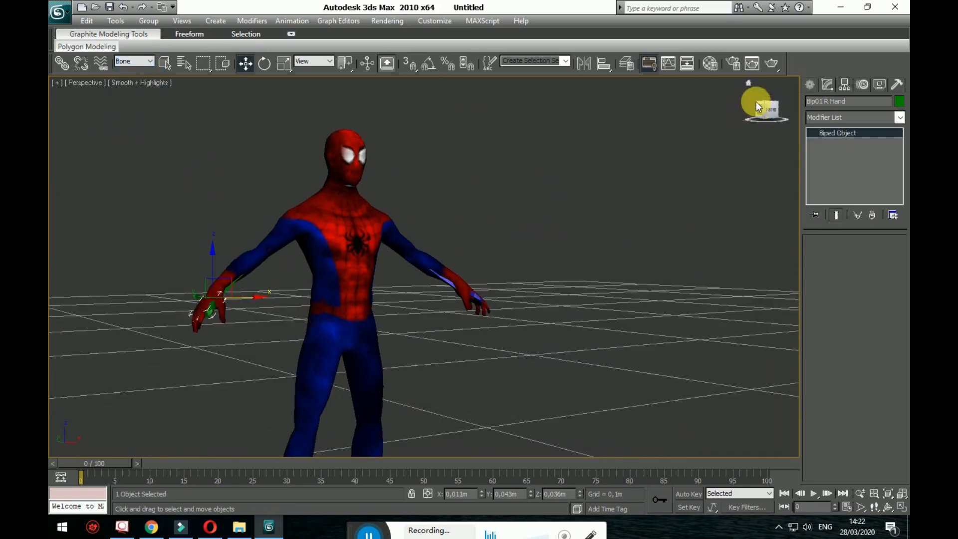
Examine the objects on the default layer and render the perspective view to check for protruding biped bones.
left_click(627, 64)
scroll(310, 288, "up", 5)
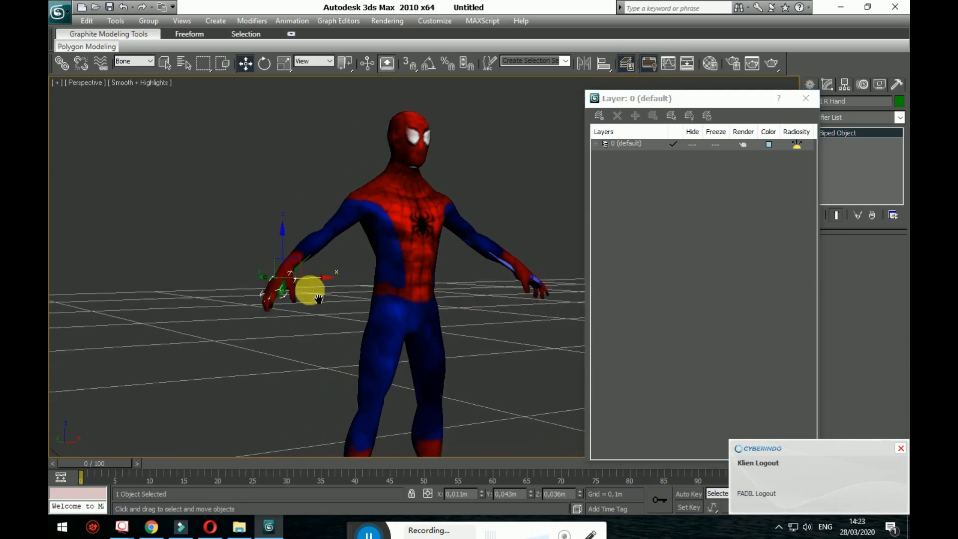
key("z")
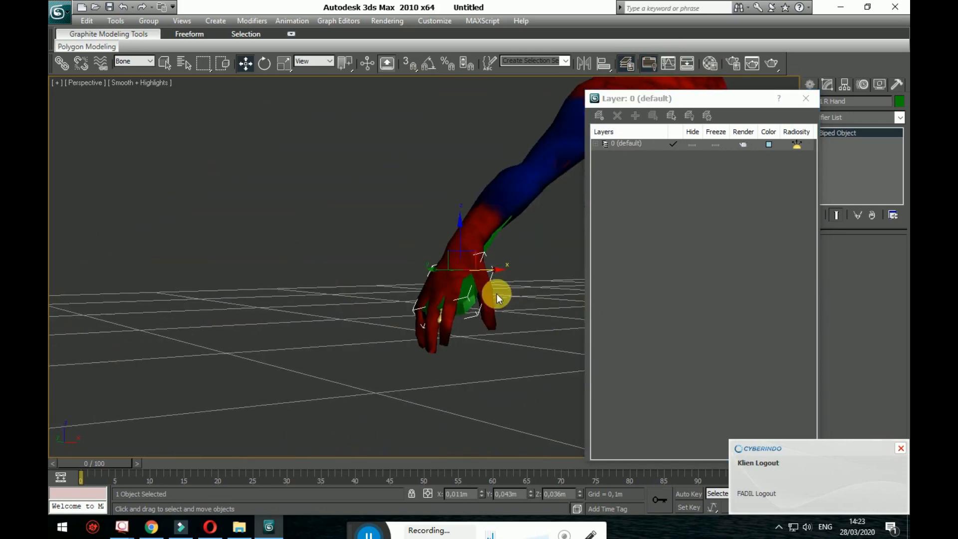
left_click(595, 144)
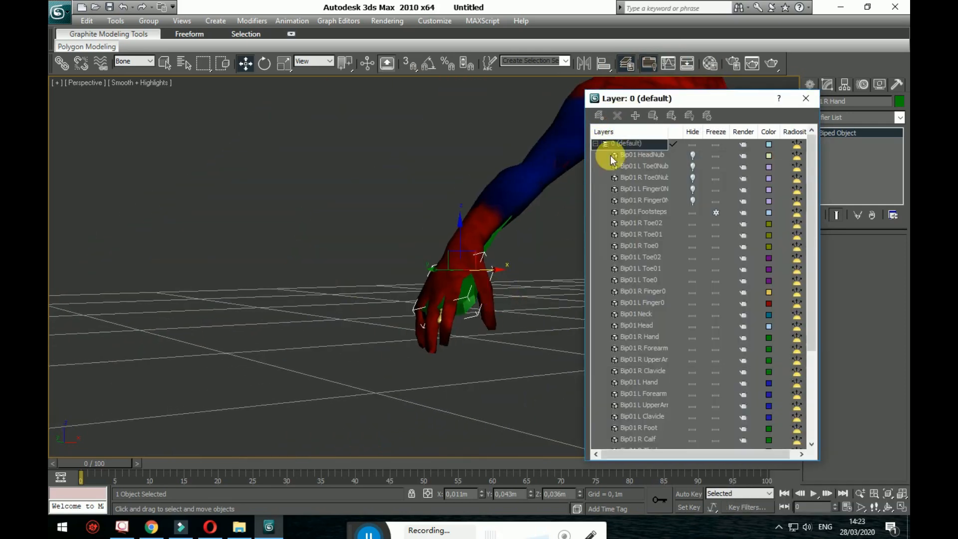
left_click(809, 102)
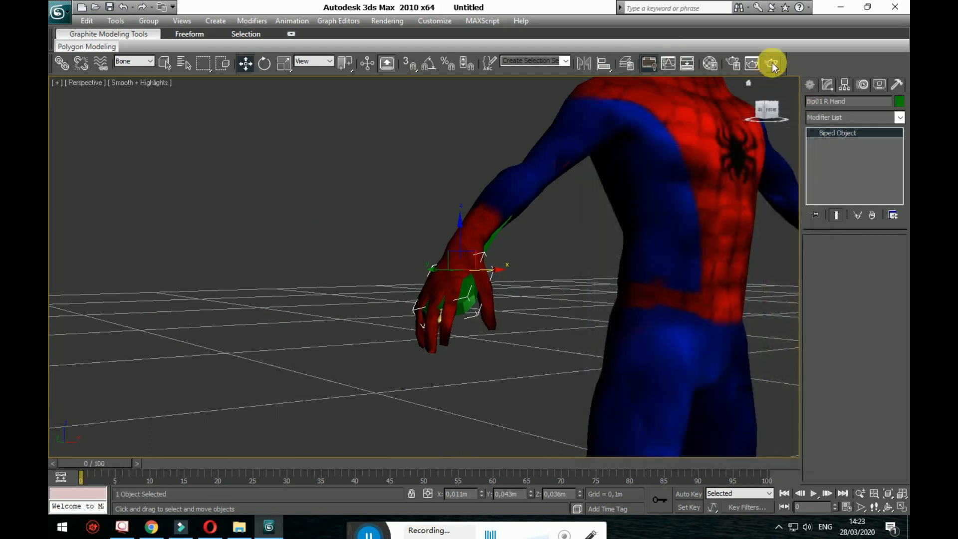
left_click(772, 62)
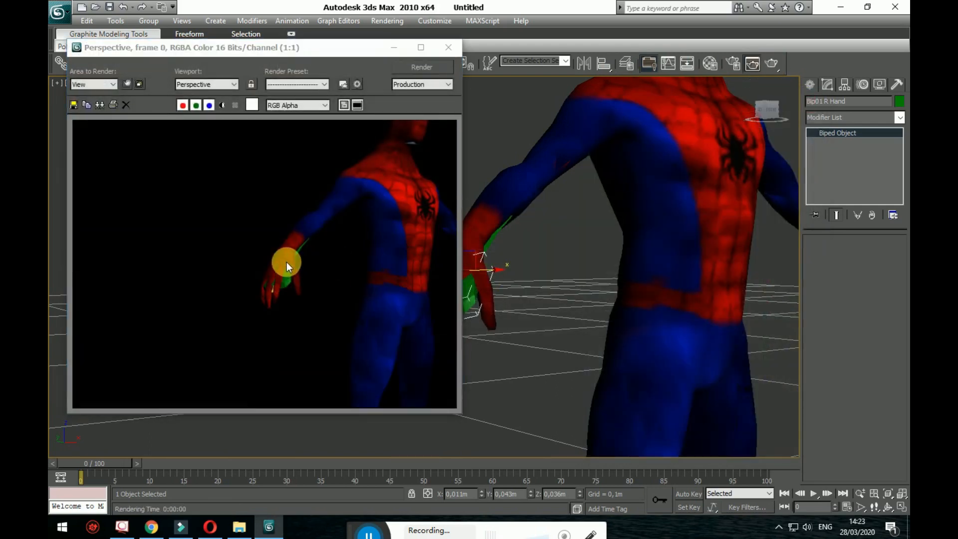
left_click(446, 48)
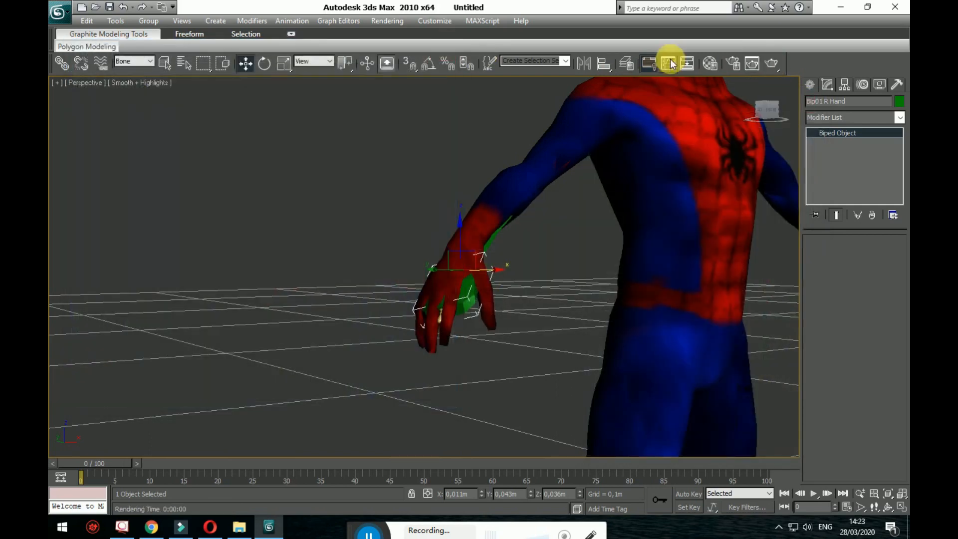
Create a new layer, Layer01, containing only the spidy base texture mesh, and check its contents.
left_click(627, 64)
left_click(596, 143)
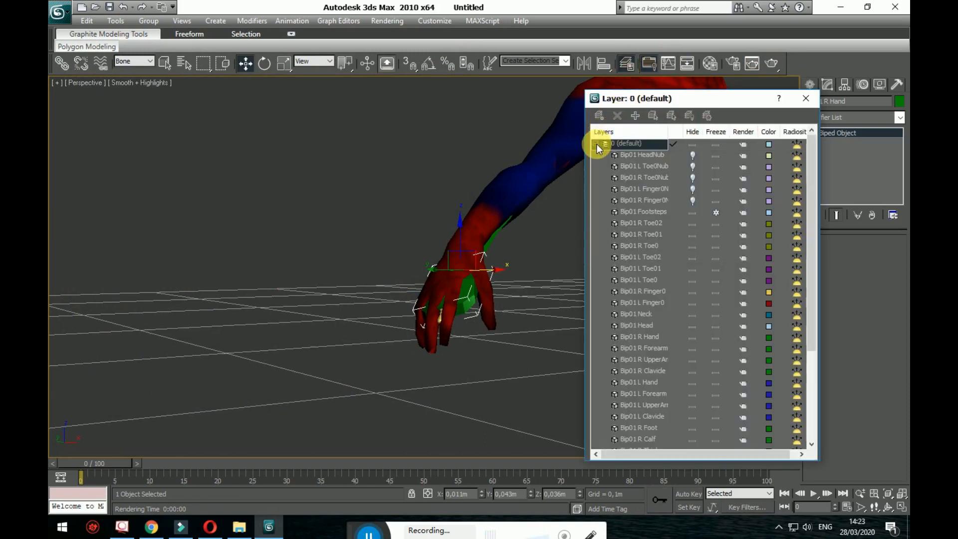
scroll(697, 216, "down", 4)
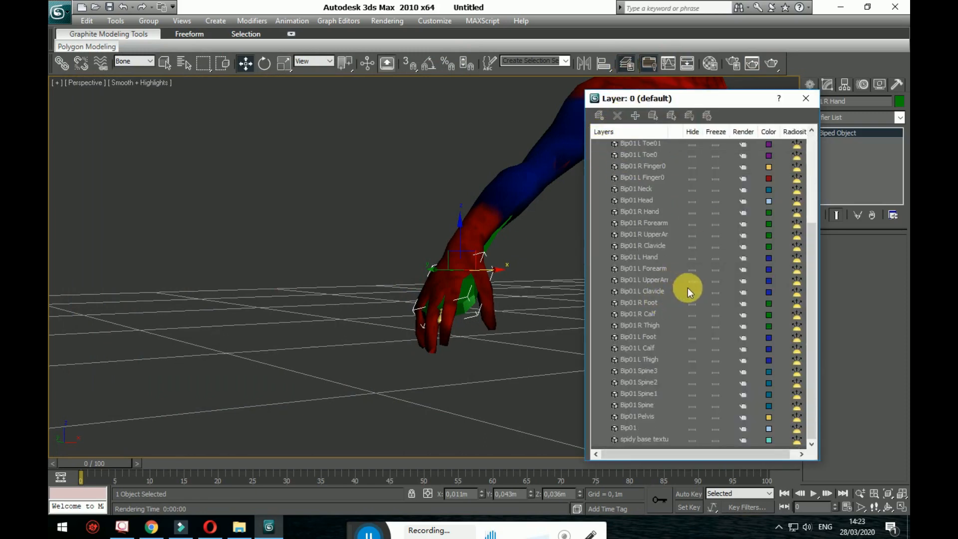
left_click(649, 438)
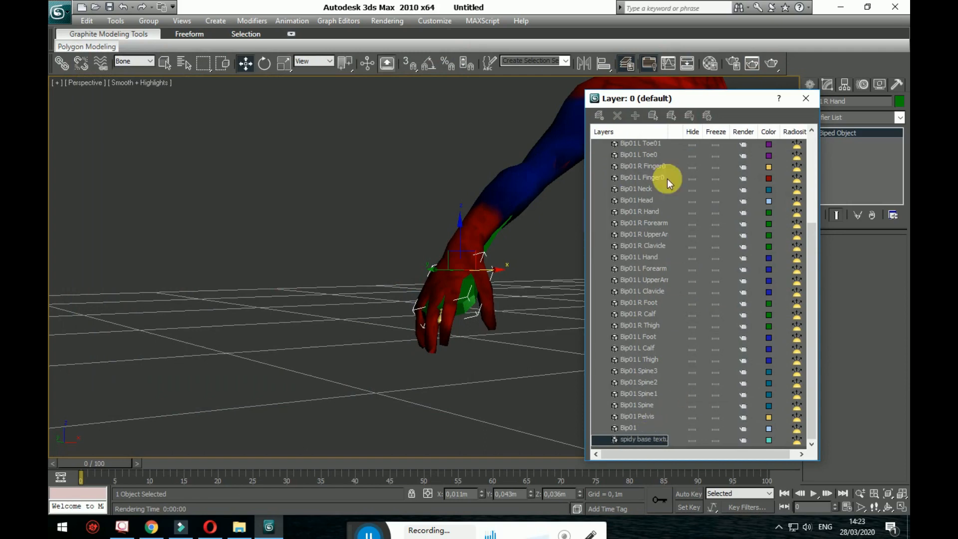
left_click(598, 118)
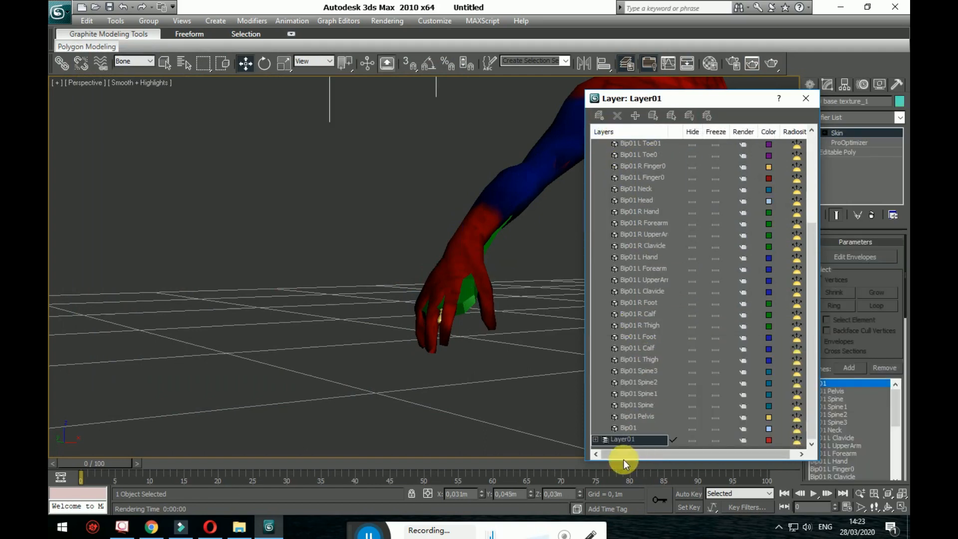
left_click(595, 439)
left_click(594, 439)
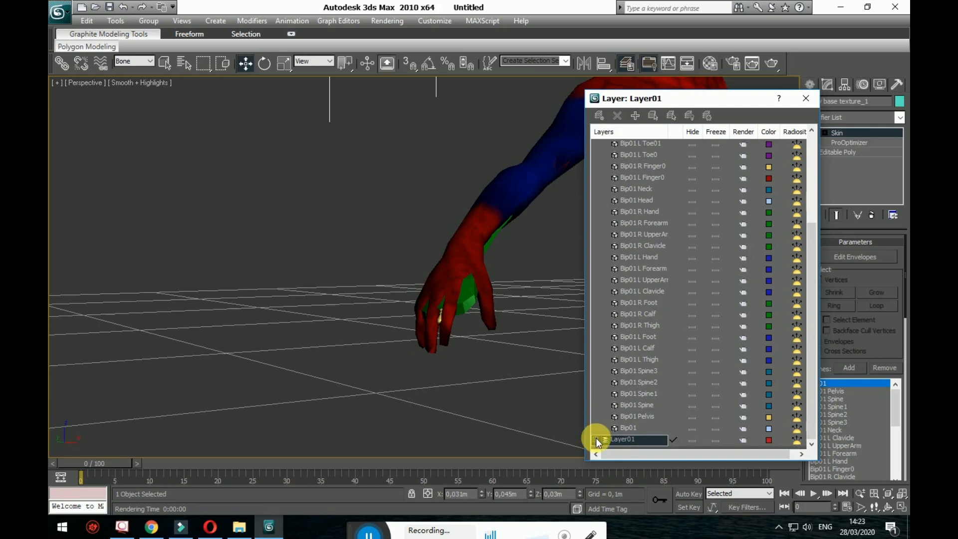
left_click(595, 439)
scroll(644, 415, "down", 1)
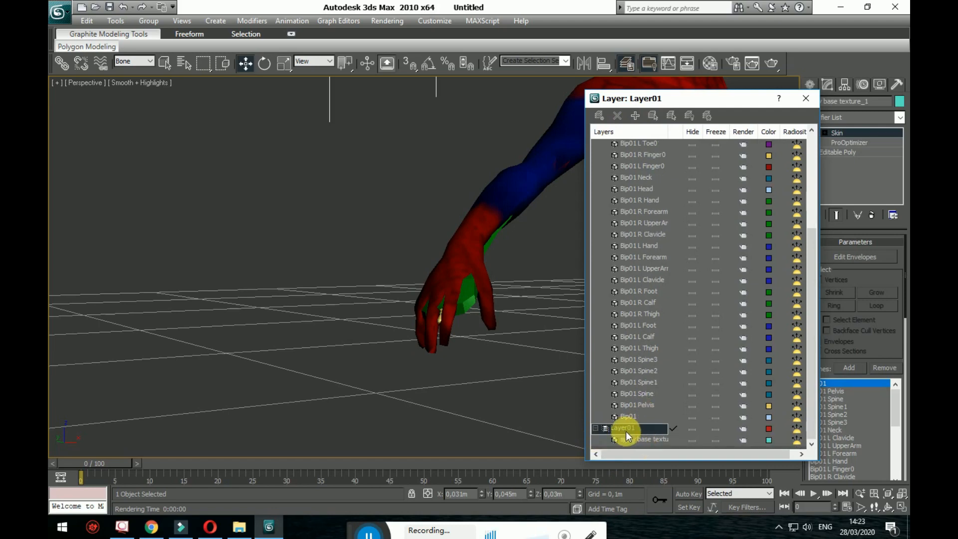
scroll(631, 417, "up", 4)
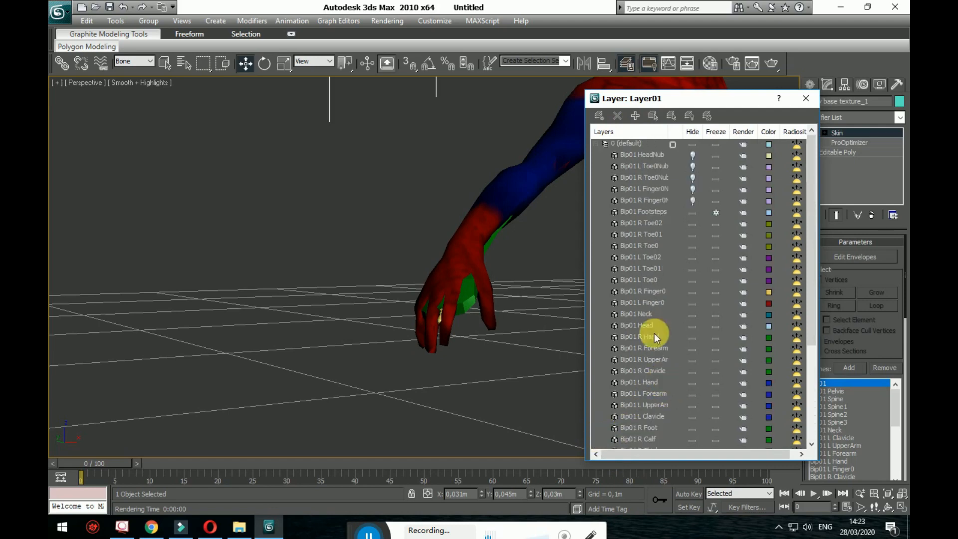
Make layer 0 (default) the current layer and hide it with all its biped bones.
left_click(673, 145)
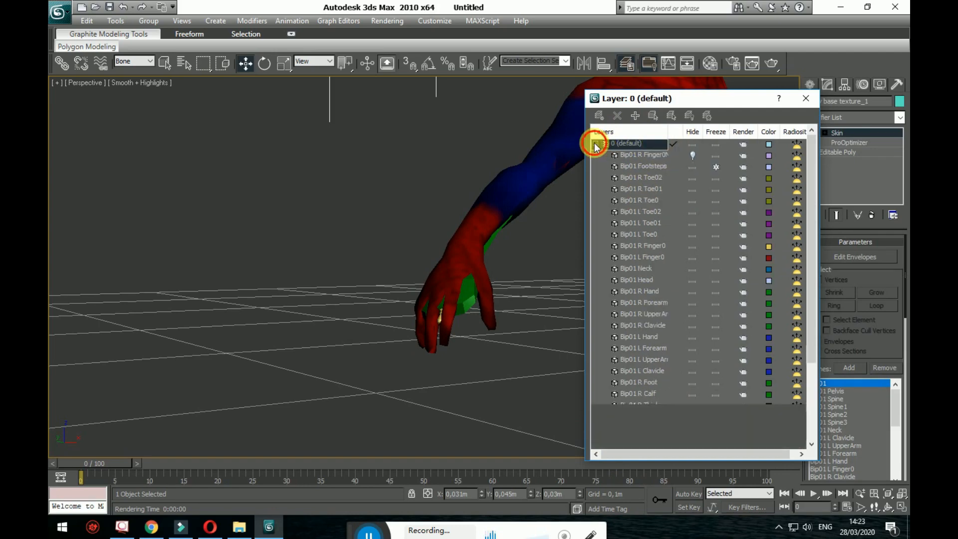
left_click(595, 144)
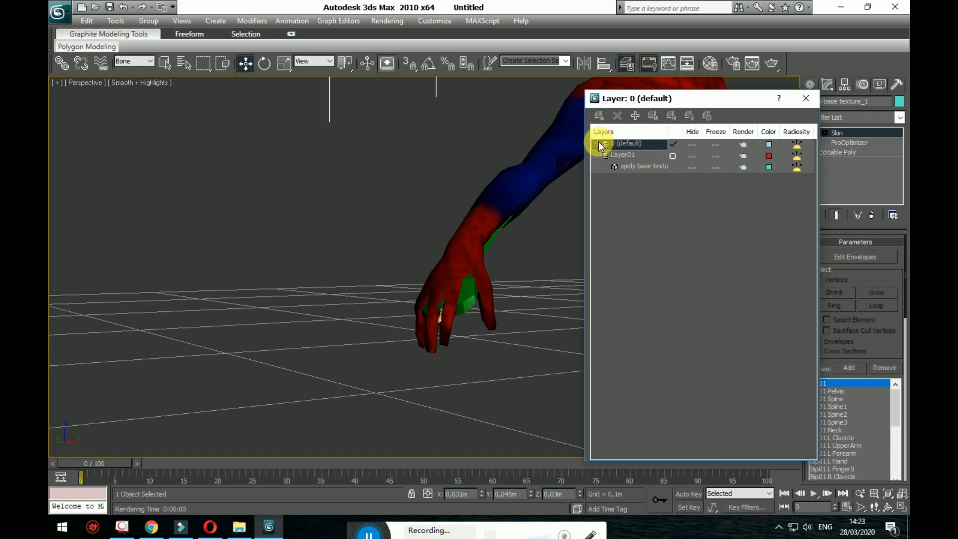
left_click(597, 144)
left_click(613, 154)
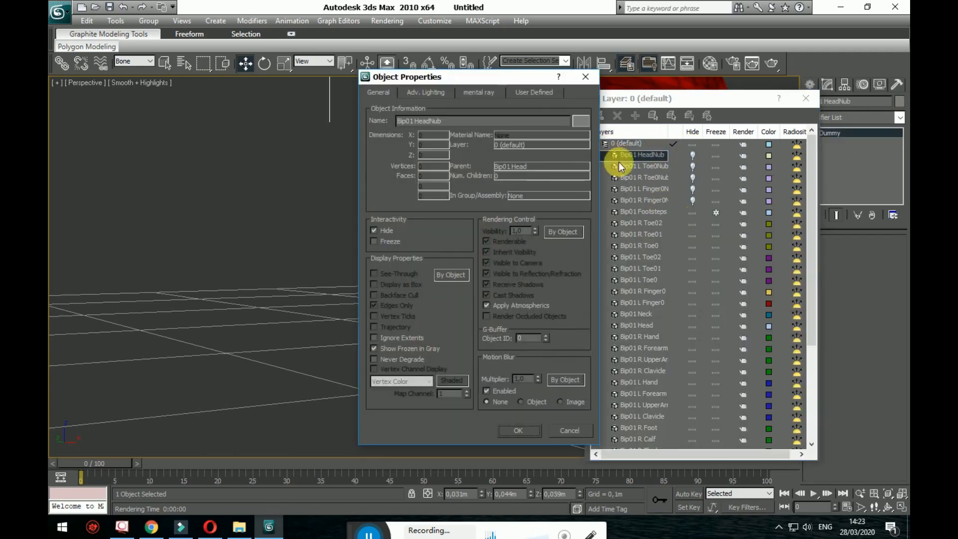
left_click(597, 81)
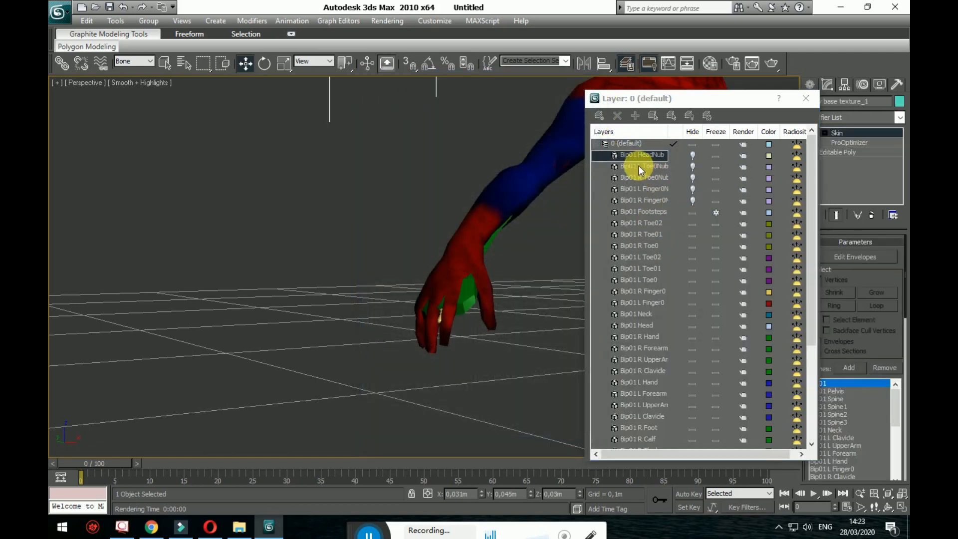
left_click(596, 143)
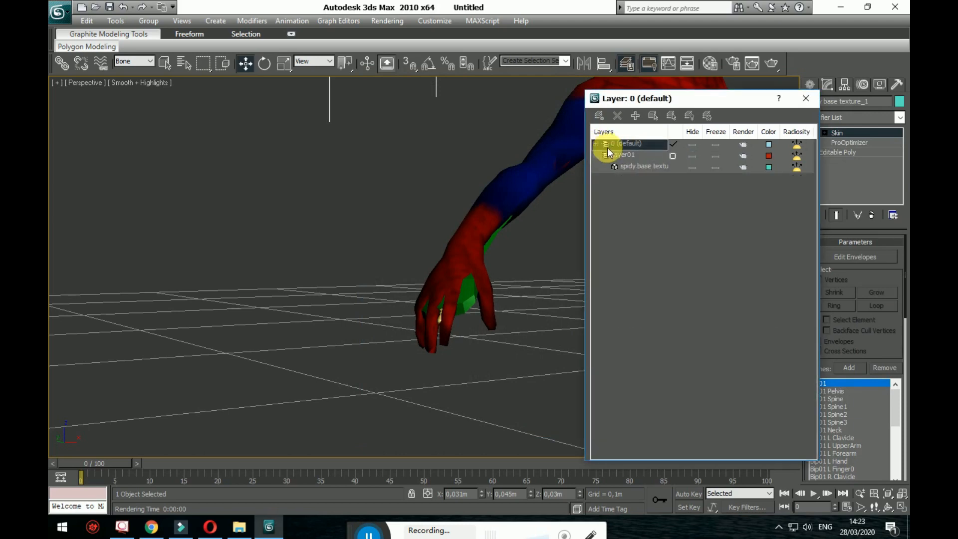
left_click(696, 149)
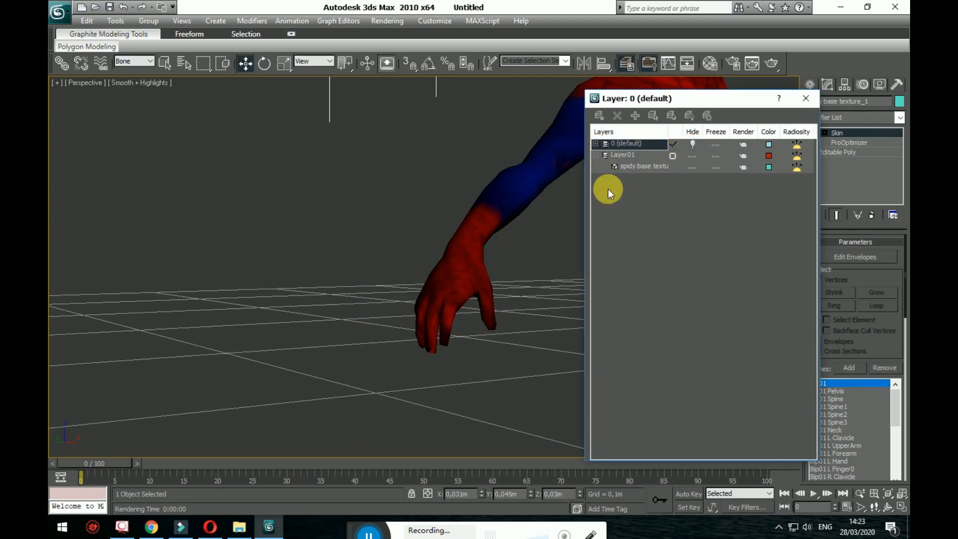
left_click(805, 100)
Deselect the mesh and test region selection around the character for any bones still selectable.
middle_click_drag(682, 204, 597, 214)
scroll(596, 213, "down", 5)
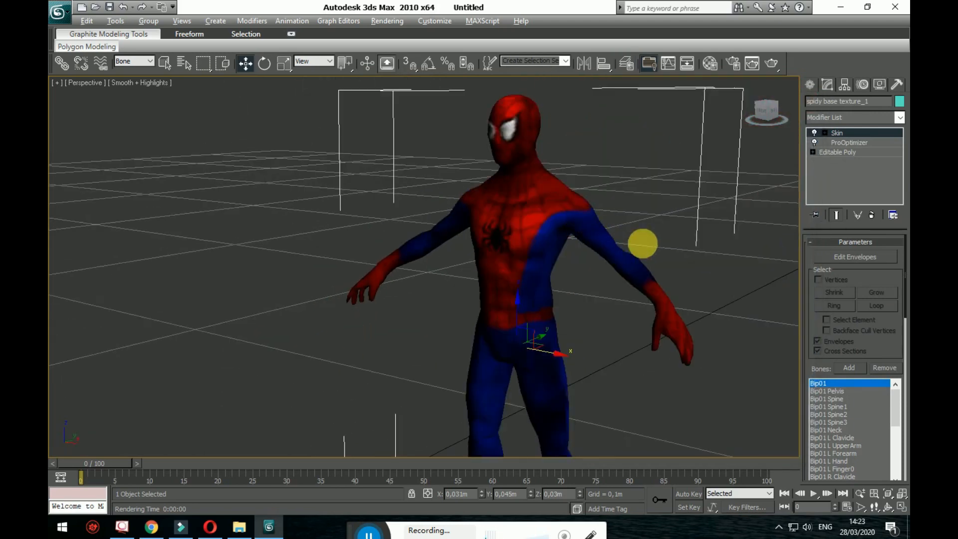
middle_click_drag(641, 244, 617, 222, "alt")
left_click(536, 209)
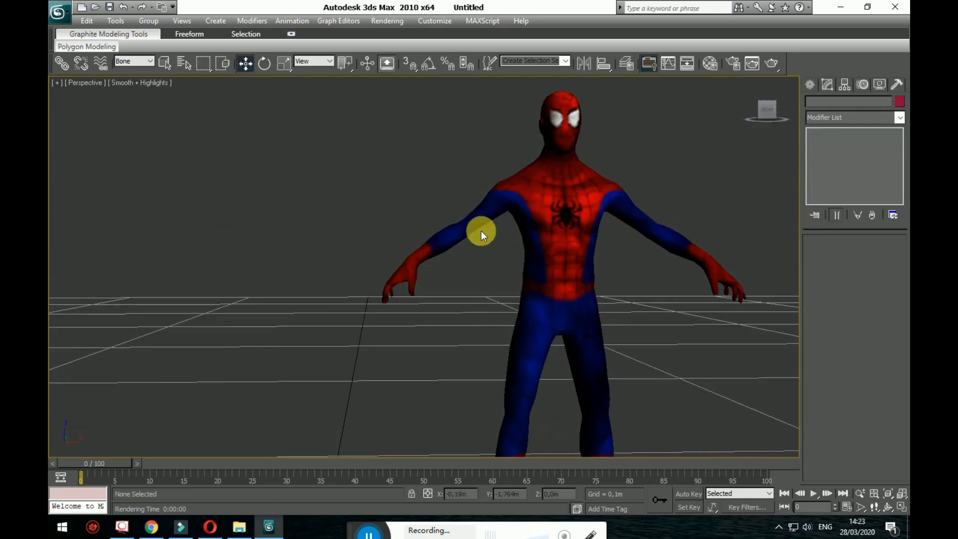
left_click_drag(348, 178, 587, 282)
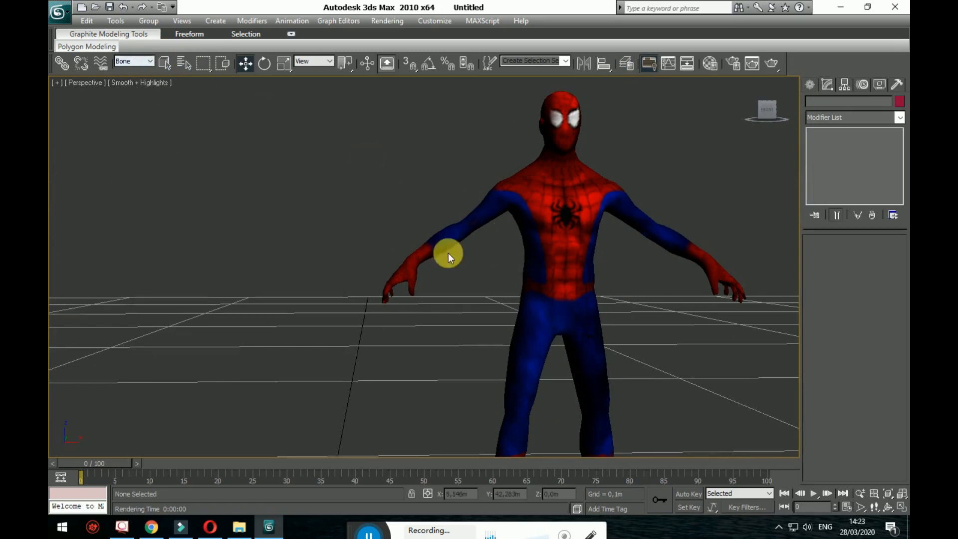
middle_click_drag(449, 253, 189, 184, "alt")
left_click_drag(425, 116, 553, 297)
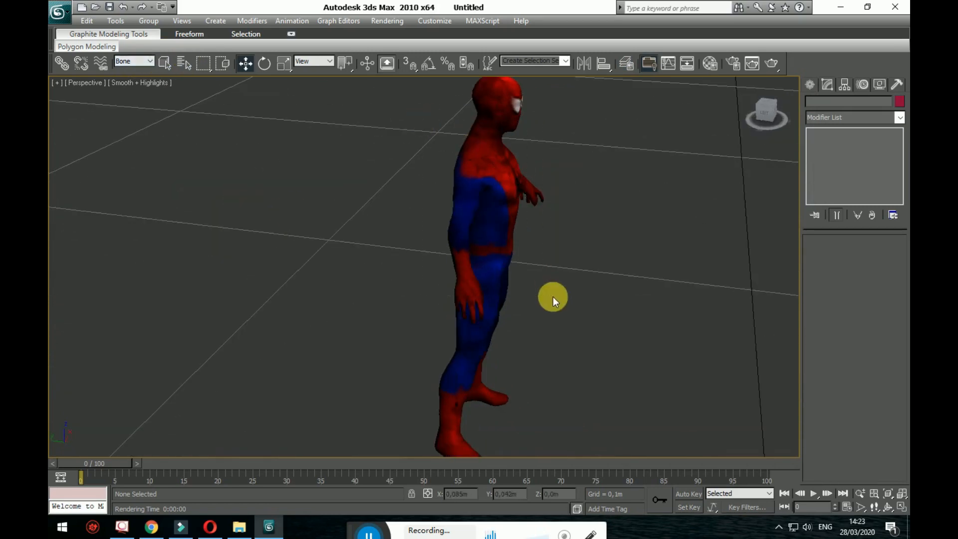
middle_click_drag(568, 317, 475, 302, "alt")
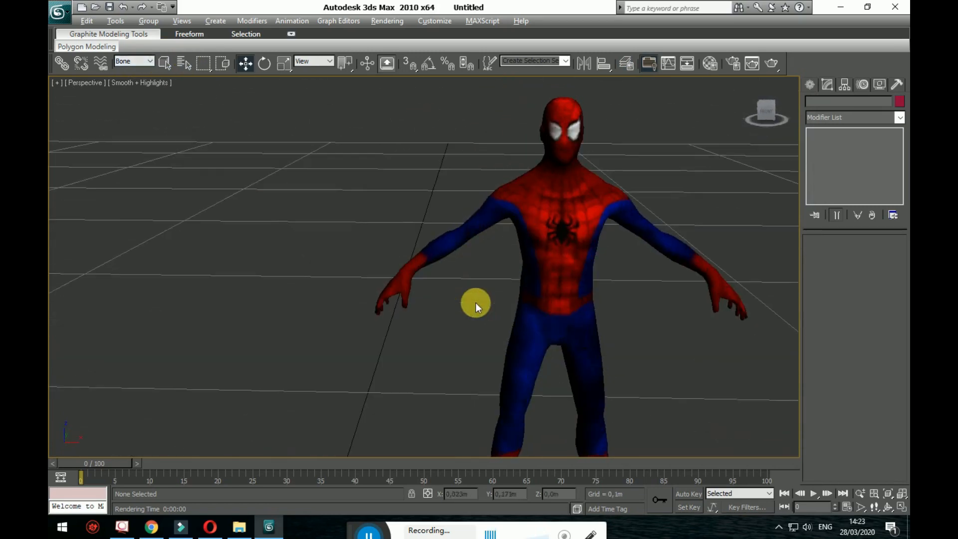
Render the perspective view with the biped layer hidden to check the mesh alone.
left_click(767, 63)
scroll(735, 97, "up", 3)
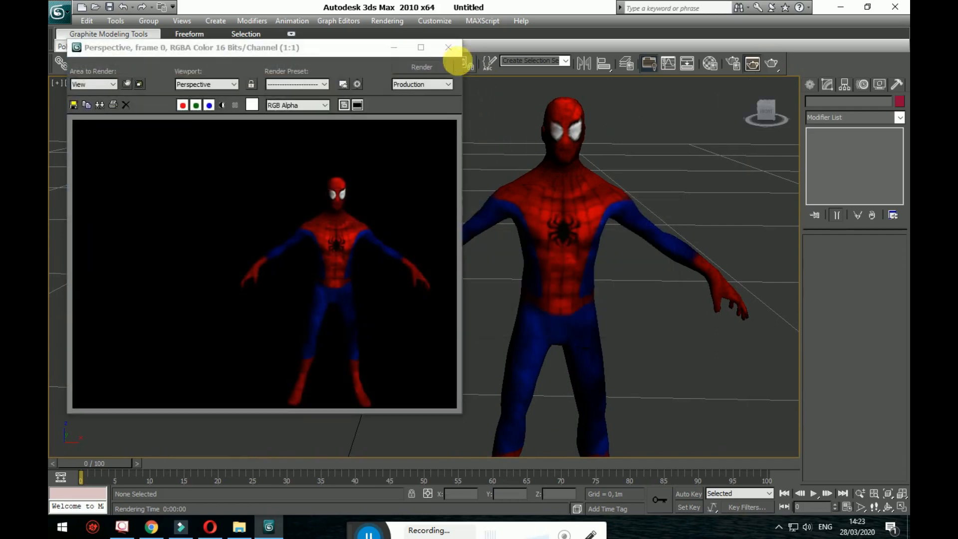
left_click(448, 47)
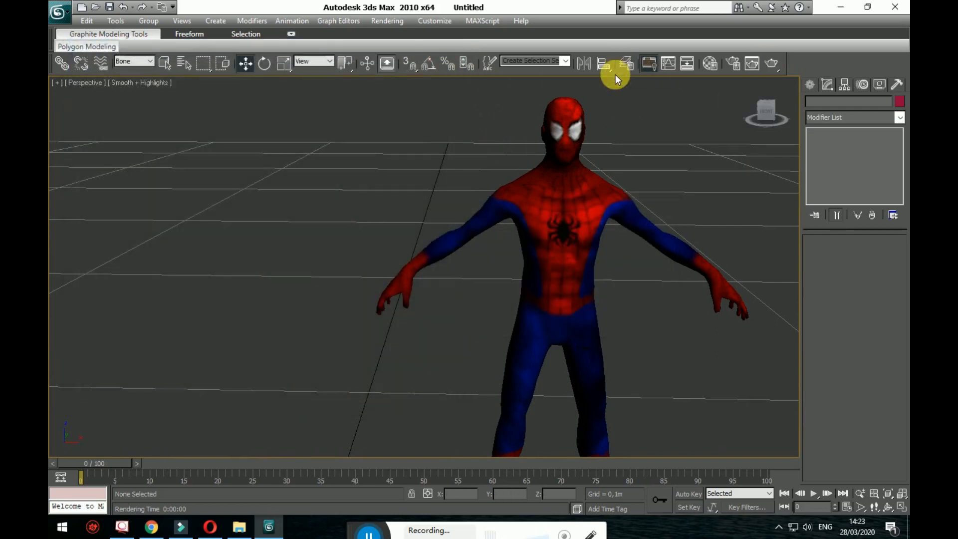
Unhide layer 0 (default) and bring up the biped's motion parameters from its right forearm.
left_click(625, 65)
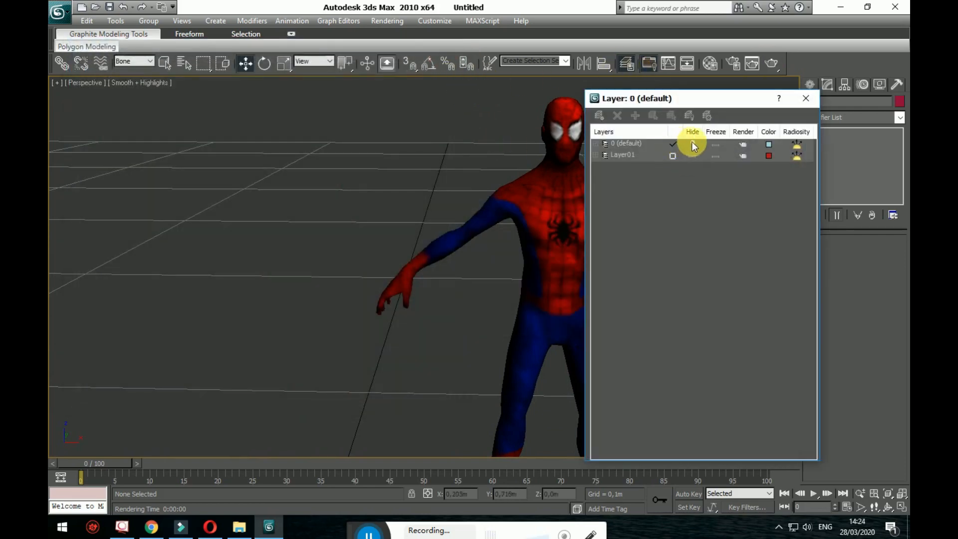
left_click(806, 98)
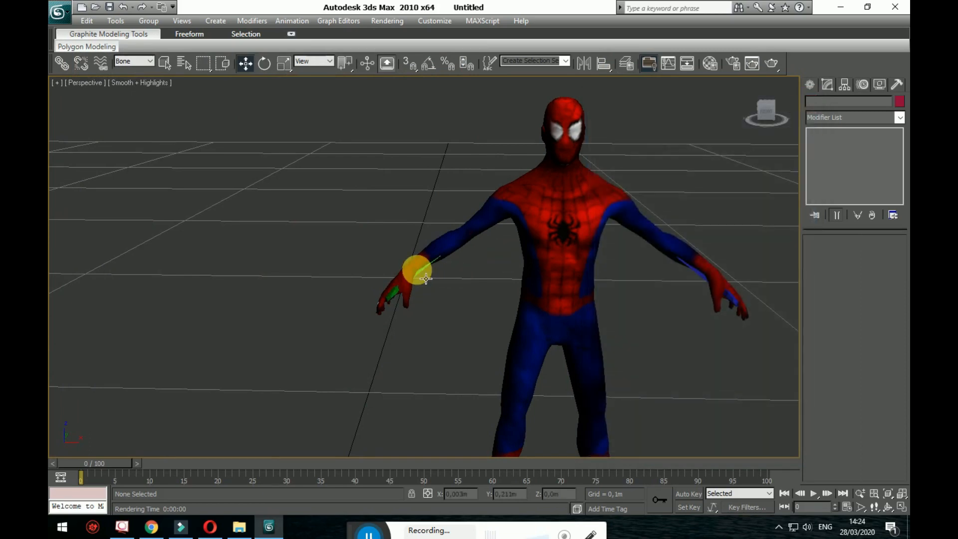
left_click(426, 279)
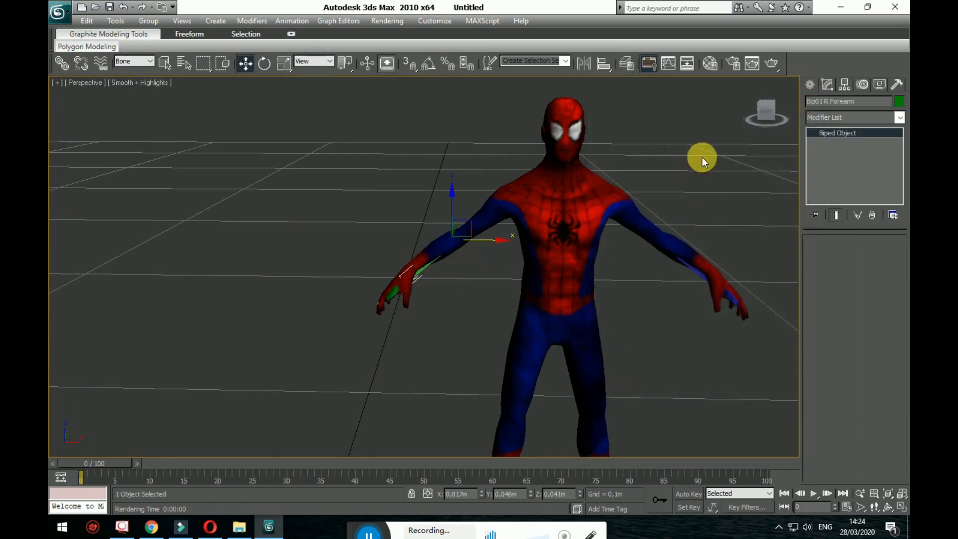
left_click(861, 85)
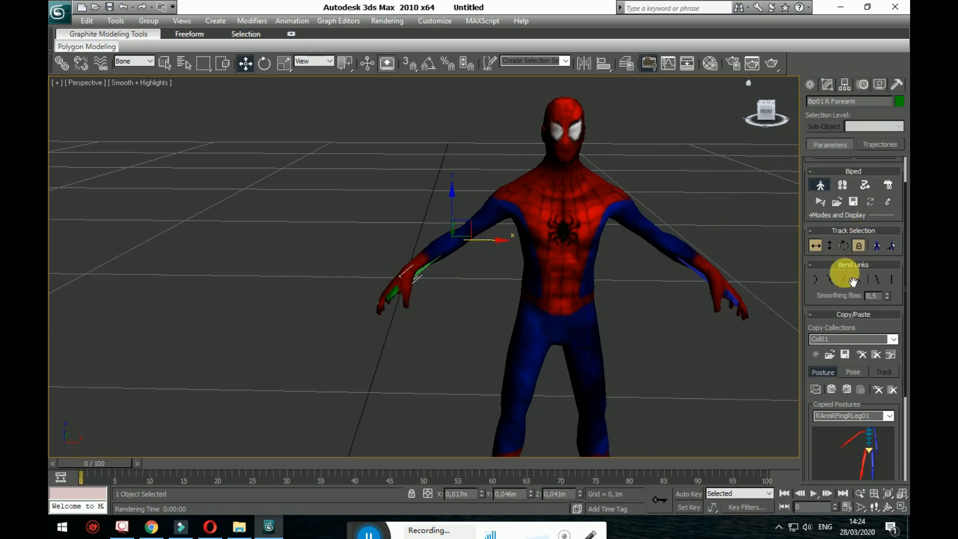
Draw a flat standard box on the ground near the character, about 0.886 m long, 0.431 m wide and -0.027 m high.
scroll(684, 246, "down", 3)
scroll(630, 256, "down", 3)
middle_click_drag(671, 266, 670, 295, "alt")
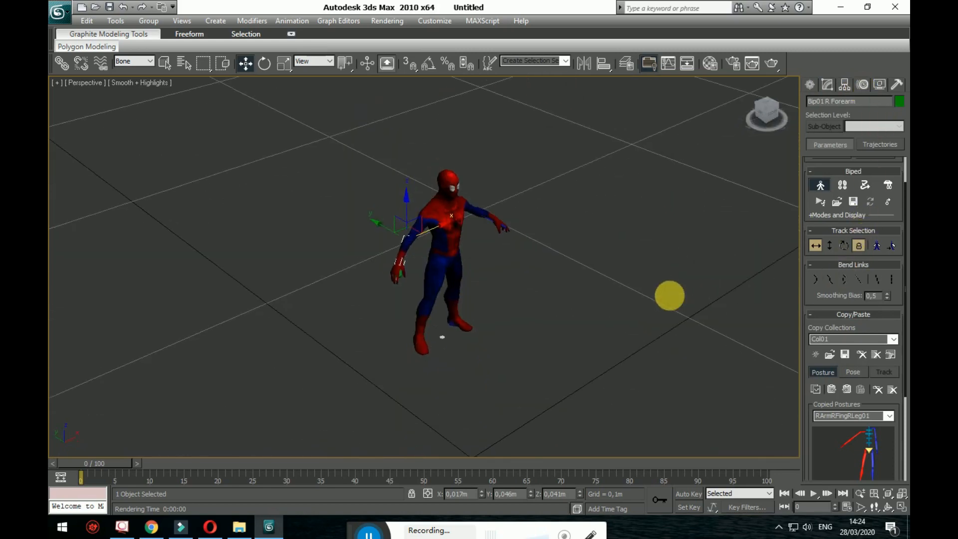
scroll(669, 295, "down", 4)
left_click(806, 88)
scroll(428, 229, "down", 5)
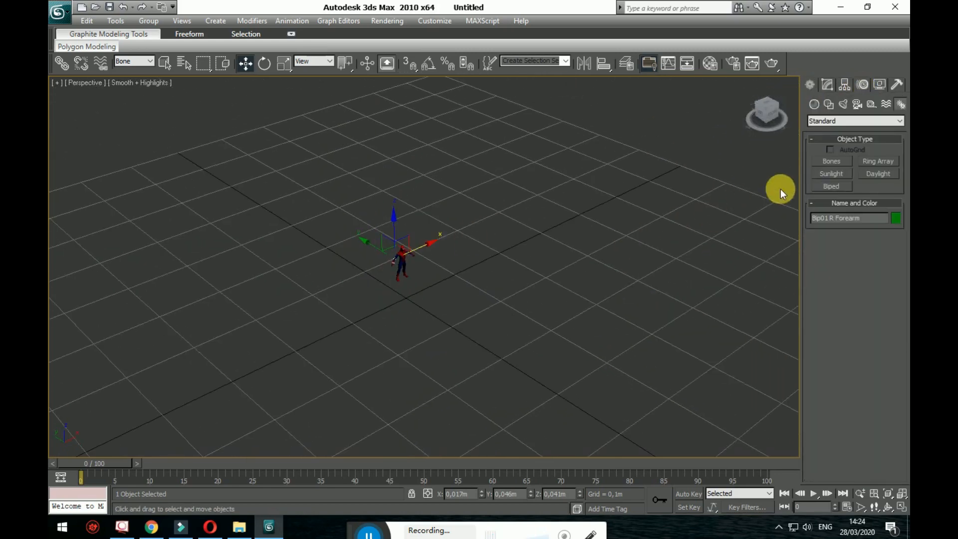
left_click(812, 120)
left_click(824, 131)
left_click(816, 104)
left_click(829, 163)
middle_click_drag(418, 350, 531, 360, "alt")
middle_click_drag(385, 340, 248, 245, "alt")
left_click_drag(248, 245, 680, 520)
left_click_drag(416, 333, 486, 532)
left_click(487, 534)
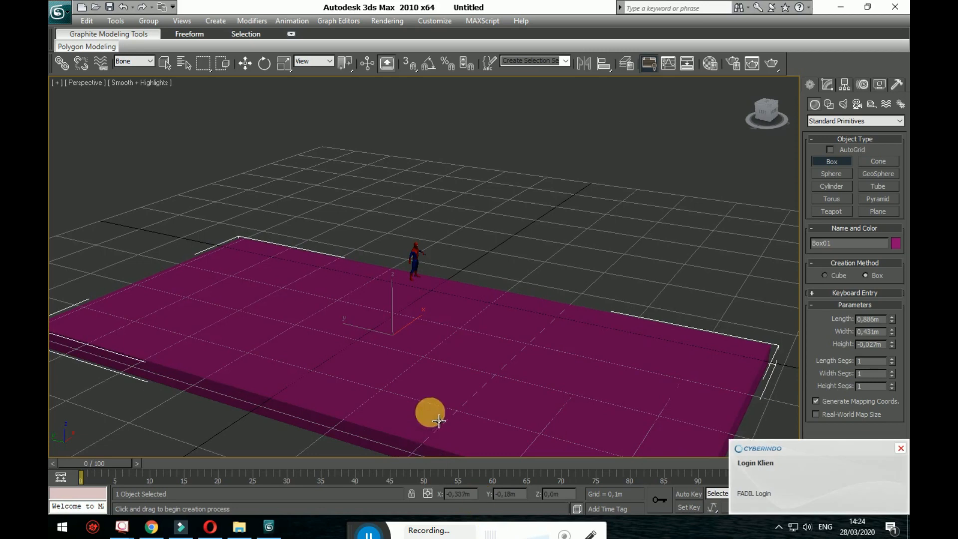
Move the ground box along the X axis to about X 0.017 m.
middle_click_drag(437, 419, 372, 220)
left_click(245, 63)
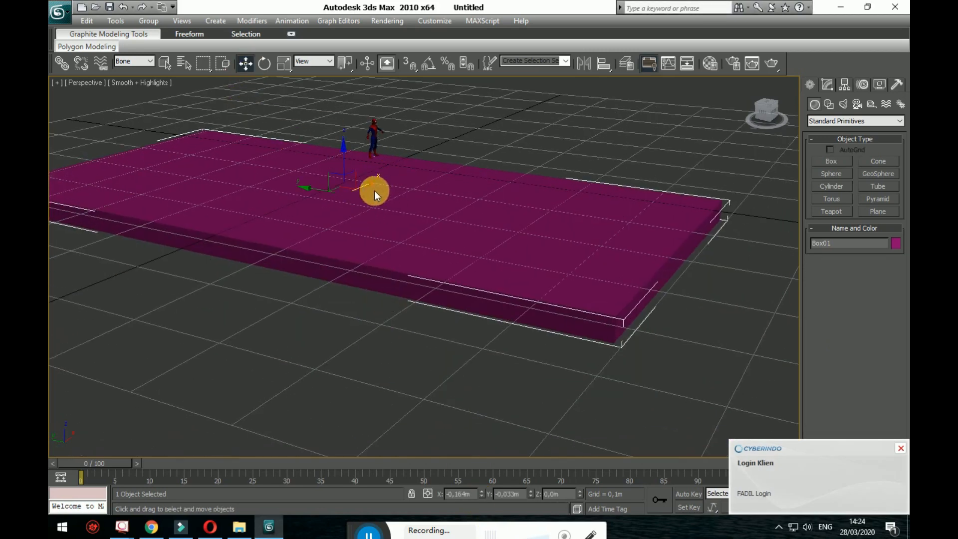
left_click_drag(374, 190, 426, 194)
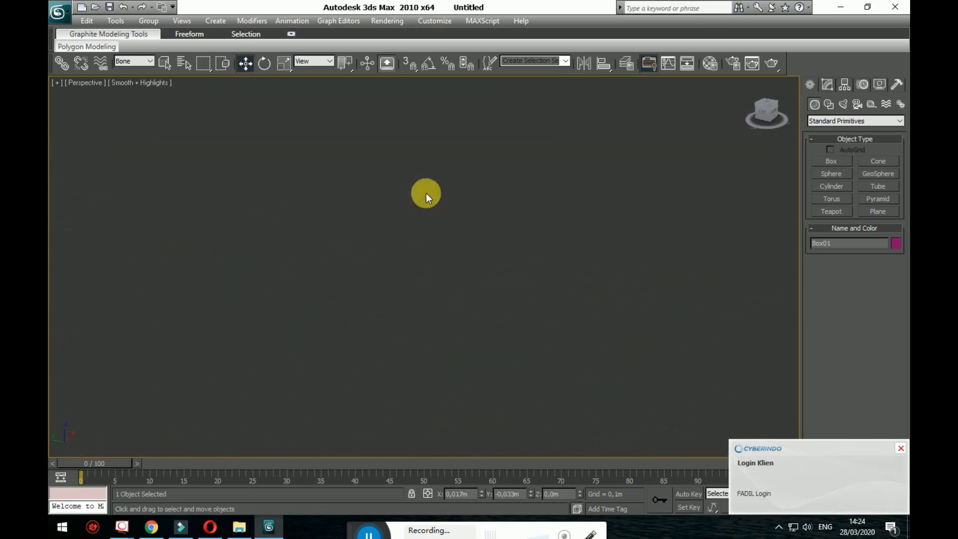
Start a Bitmap map for the diffuse colour of the second material slot, 02 - Default.
scroll(484, 400, "down", 3)
scroll(488, 380, "down", 4)
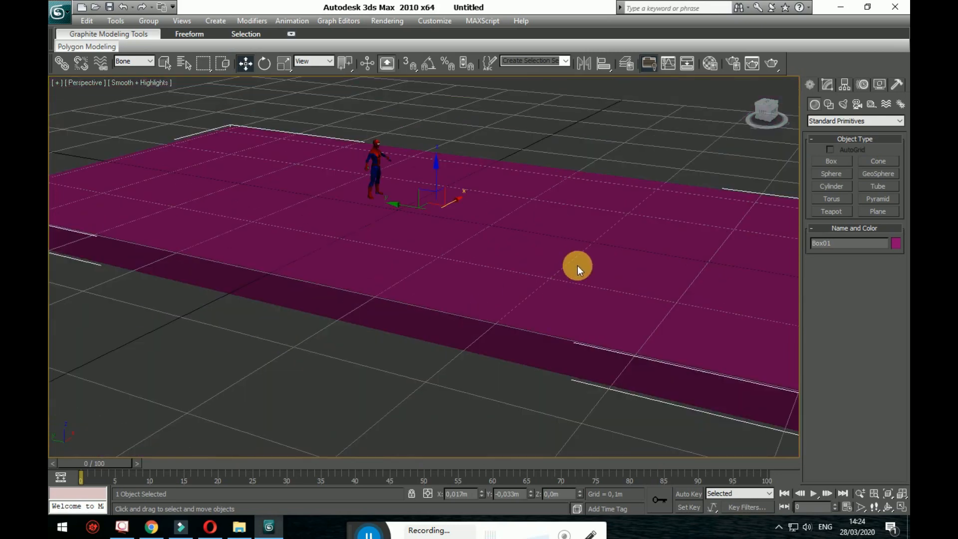
left_click(739, 108)
left_click(710, 64)
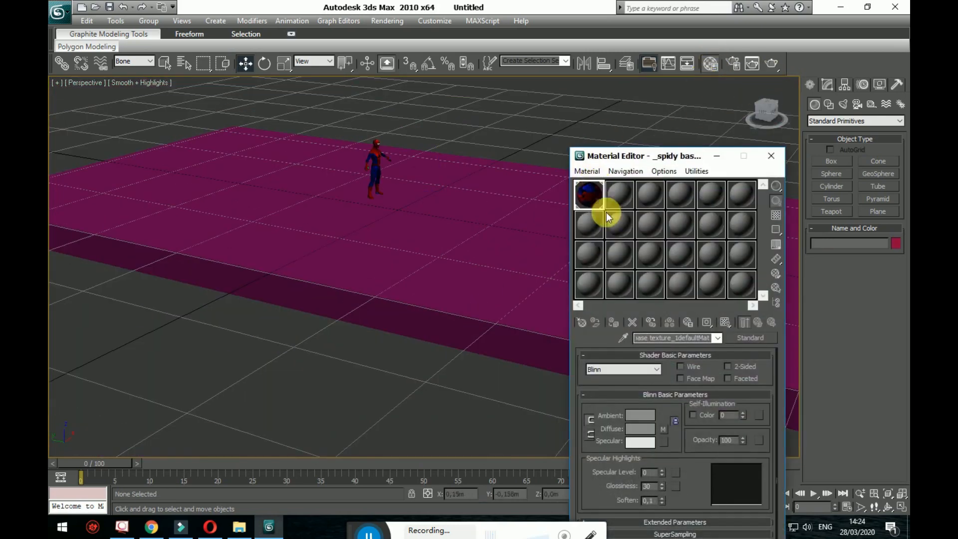
left_click(618, 195)
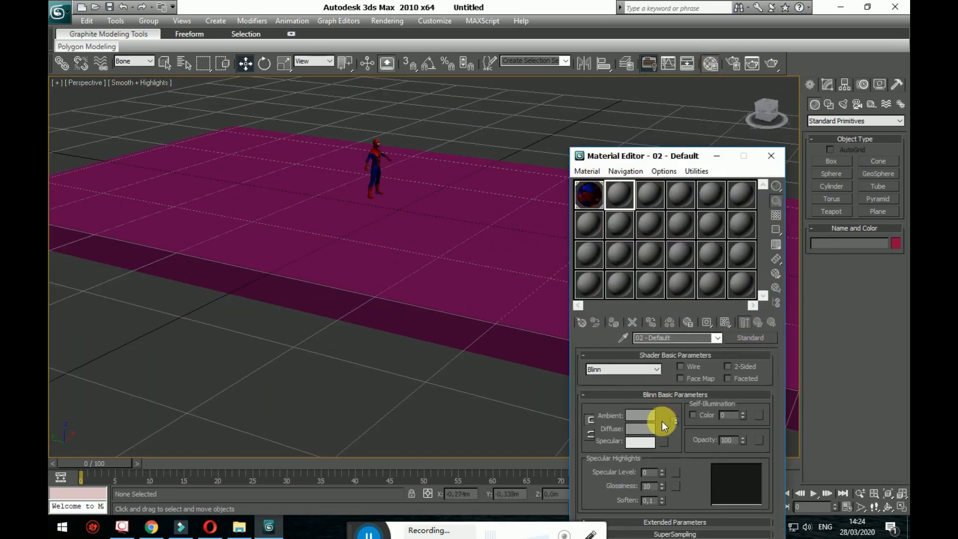
left_click(661, 429)
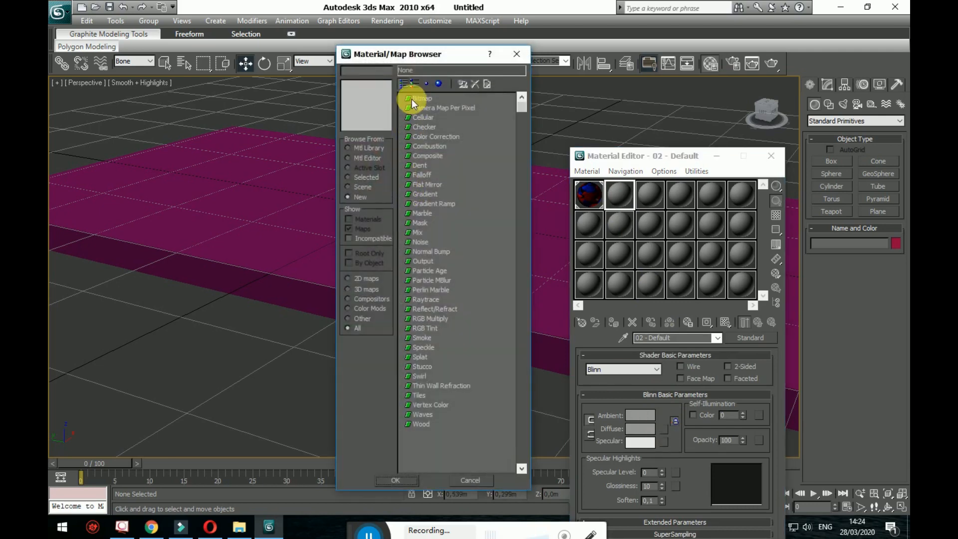
double_click(413, 99)
Load asphalt stripe.jpg as the bitmap from the 3ds Max 2010 maps\Concrete folder under Program Files (x86)\Autodesk.
left_click(219, 48)
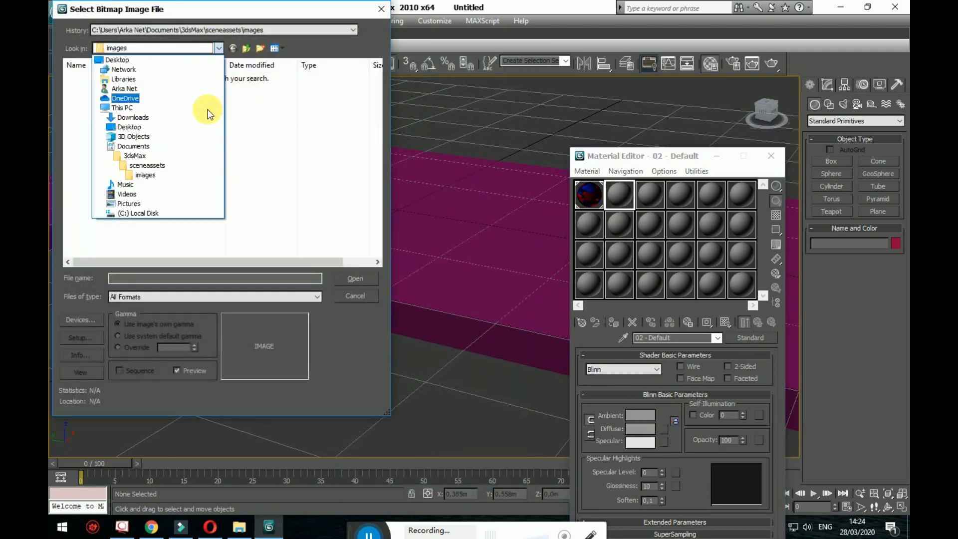
left_click(137, 212)
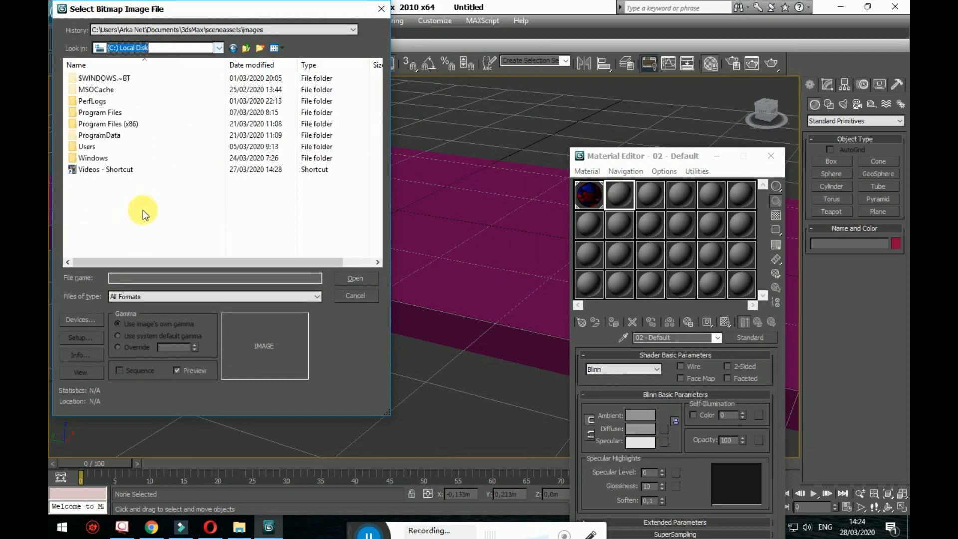
double_click(139, 128)
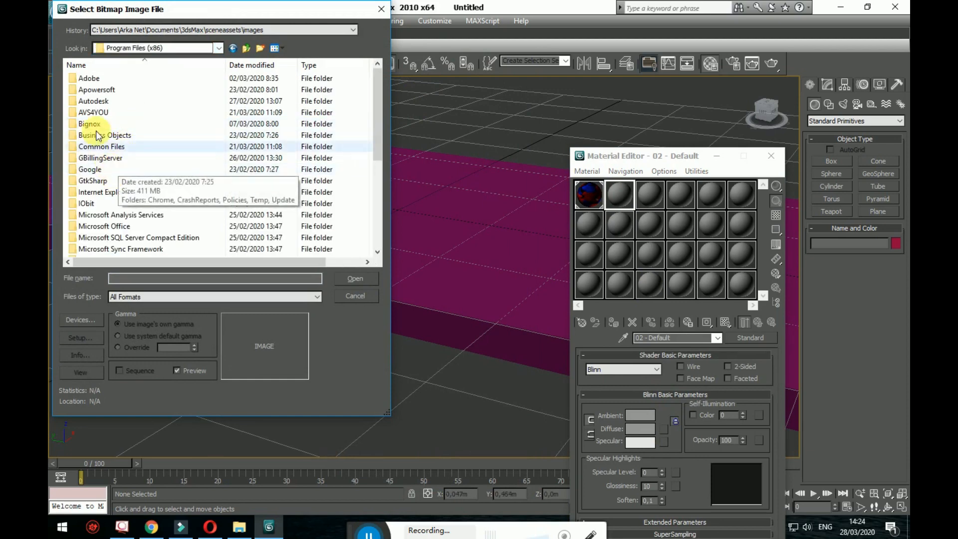
double_click(96, 101)
double_click(128, 82)
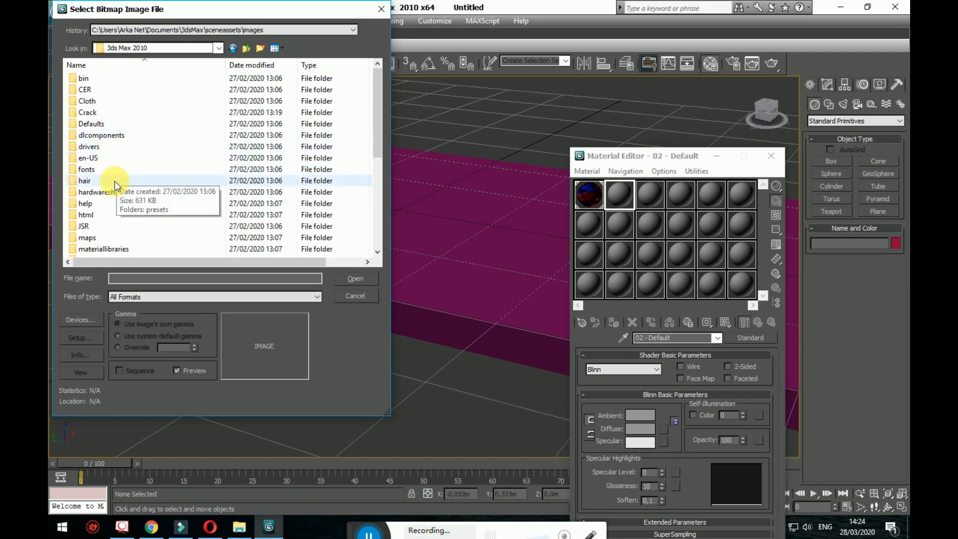
double_click(103, 243)
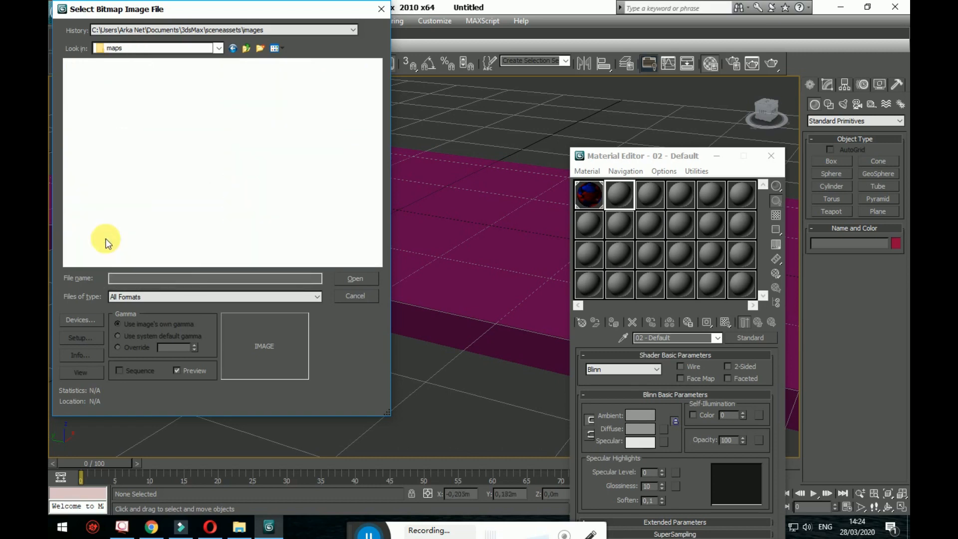
double_click(100, 185)
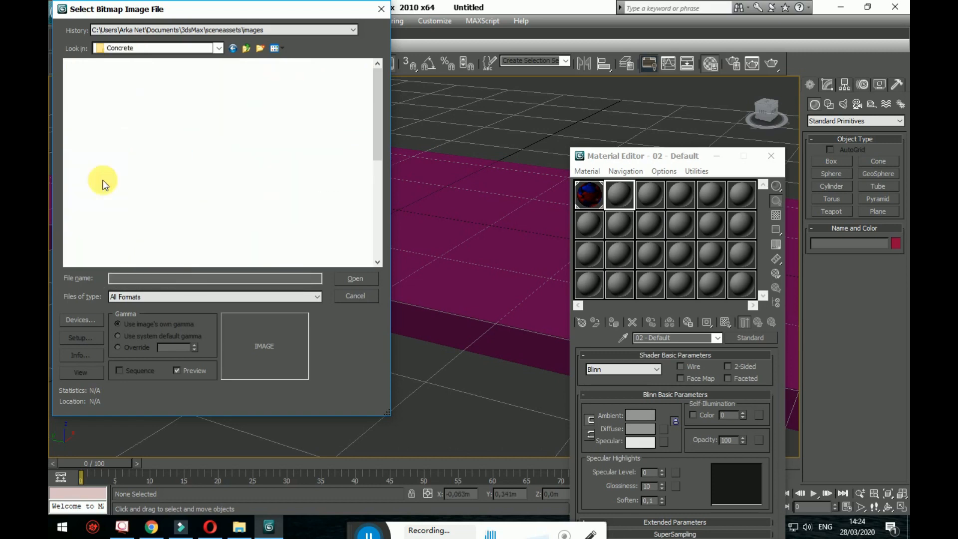
double_click(102, 106)
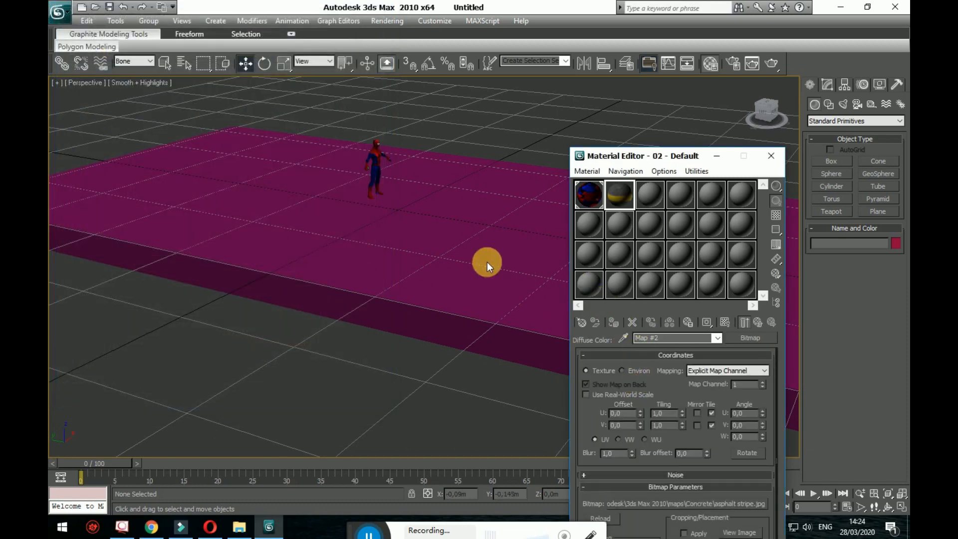
Set the selection filter to All and assign the asphalt stripe material to the ground box, with its map shown in the viewport.
left_click(725, 322)
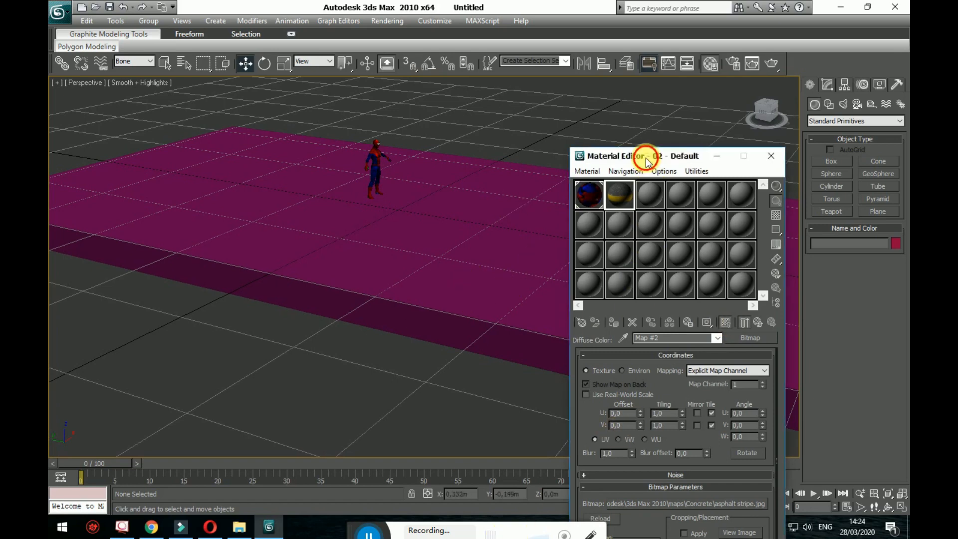
mouse_move(646, 155)
left_mouse_down()
mouse_move(849, 154)
mouse_move(652, 20)
mouse_move(536, 54)
mouse_move(639, 160)
left_mouse_up()
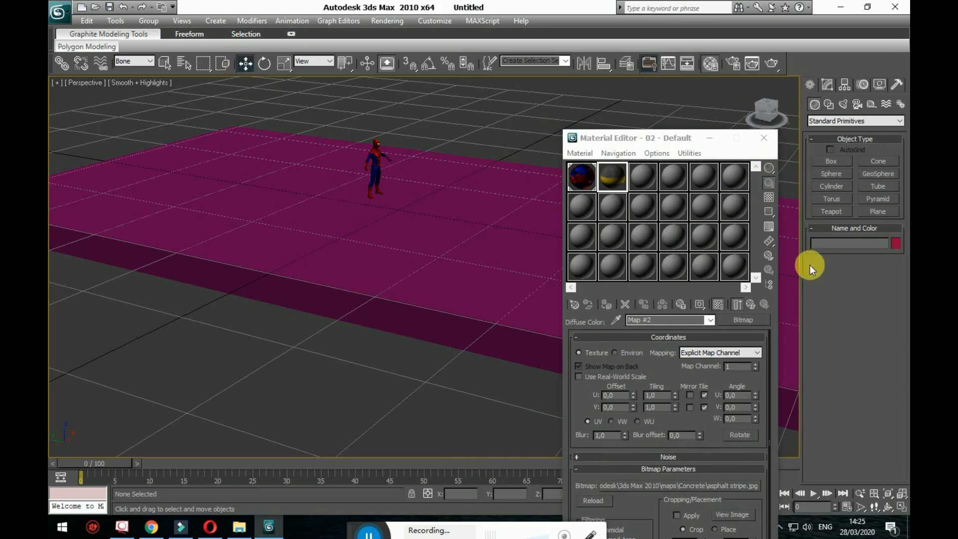
left_click(148, 63)
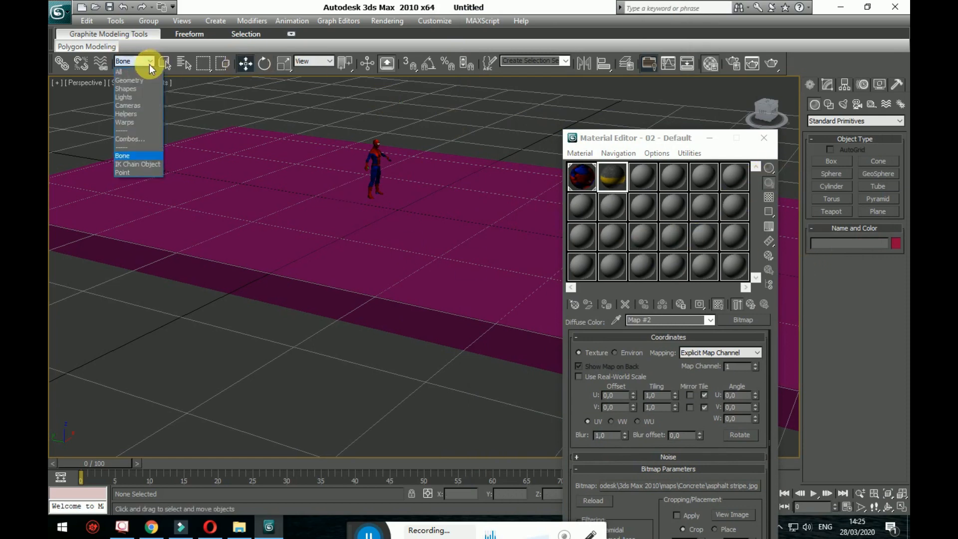
left_click(140, 71)
left_click(214, 186)
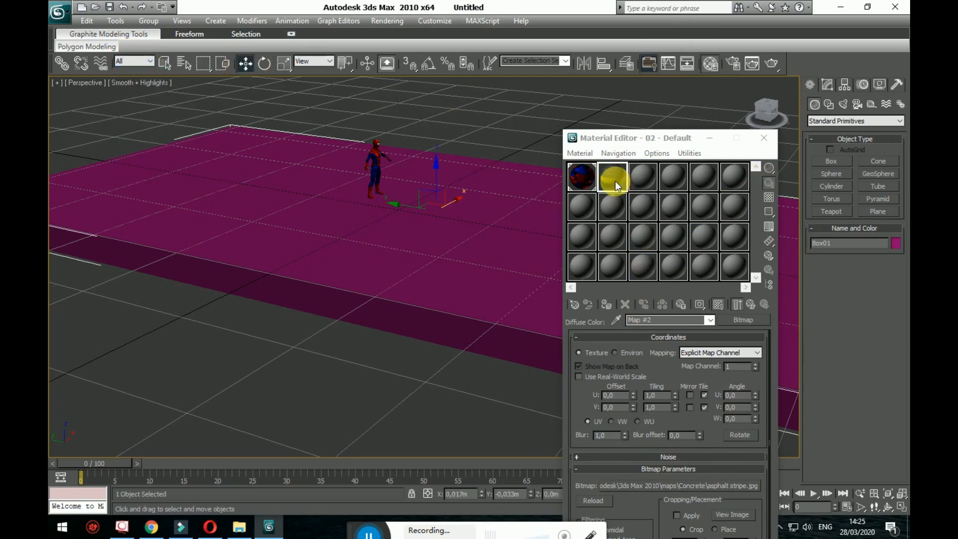
left_click(609, 306)
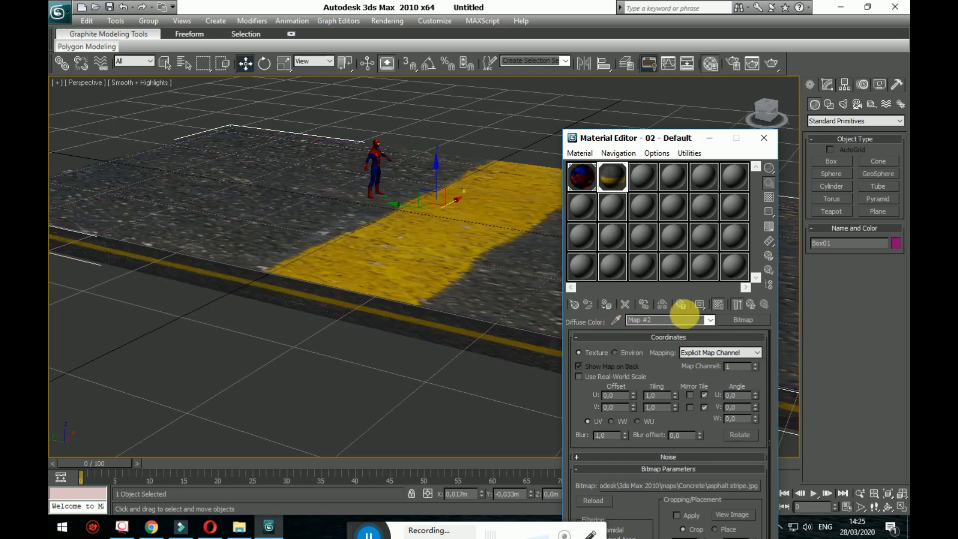
left_click(719, 305)
left_click(719, 305)
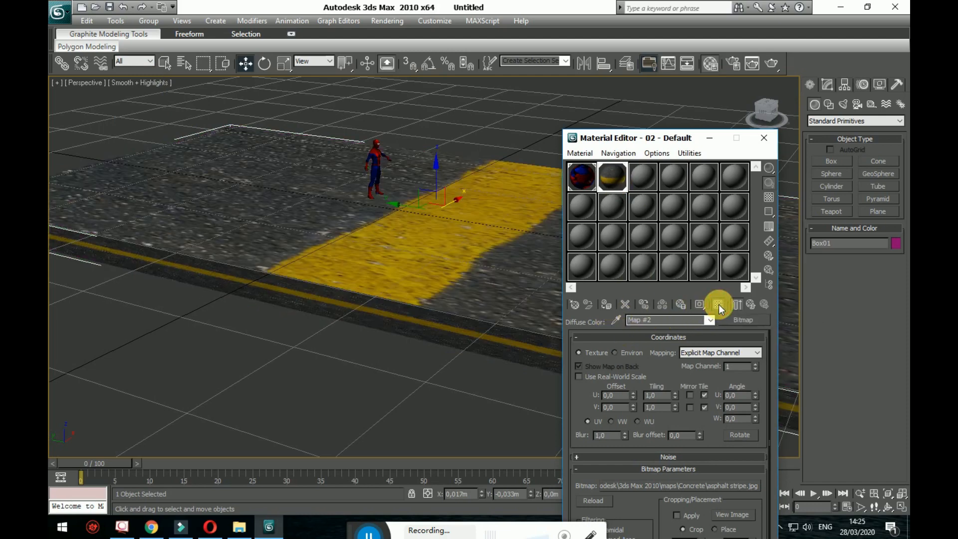
Set the asphalt stripe map's tiling to U 1,0 and V 5,6.
scroll(675, 387, "down", 1)
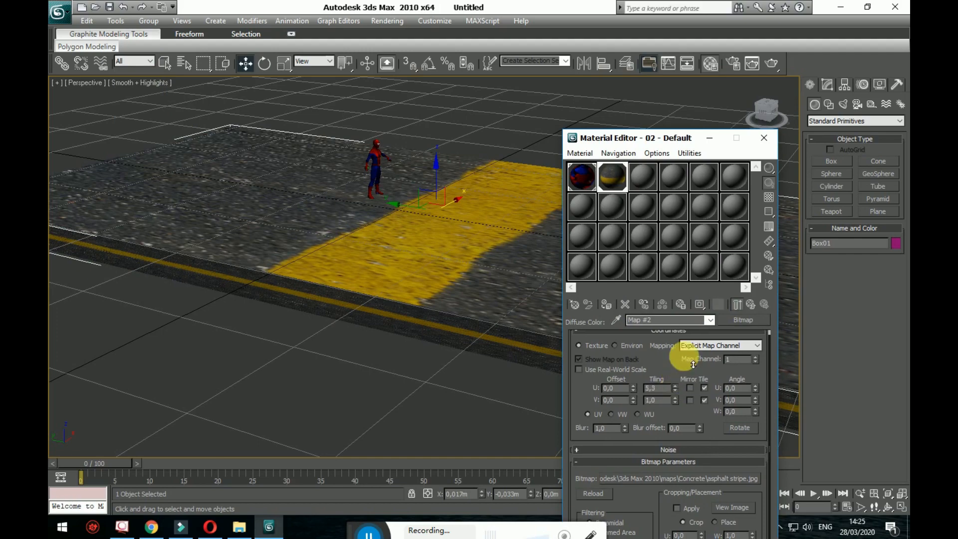
mouse_move(693, 365)
left_mouse_down()
mouse_move(687, 417)
mouse_move(694, 428)
mouse_move(684, 375)
mouse_move(684, 388)
mouse_move(695, 310)
mouse_move(702, 377)
left_mouse_up()
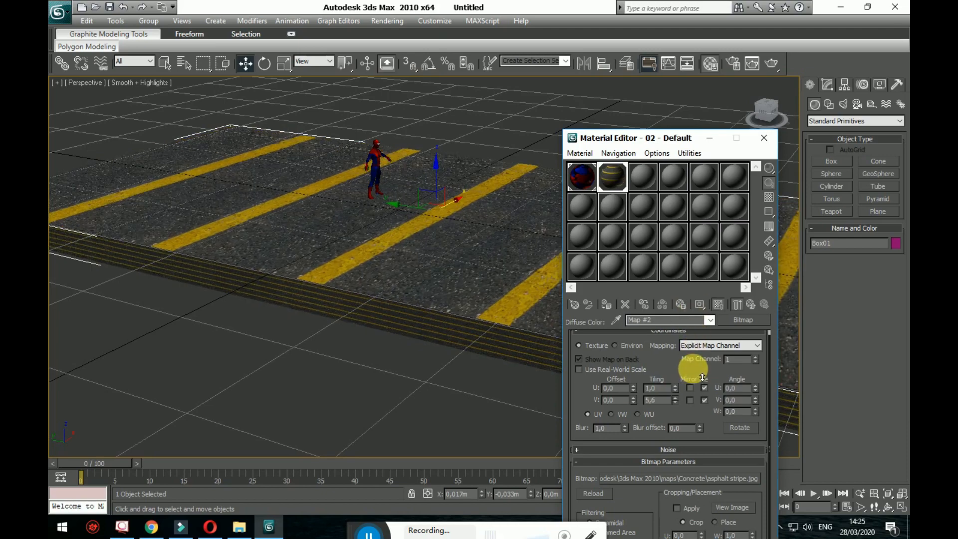
Rotate the ground box about its vertical axis by roughly a quarter turn, close the Material Editor and deselect the box.
left_click(265, 64)
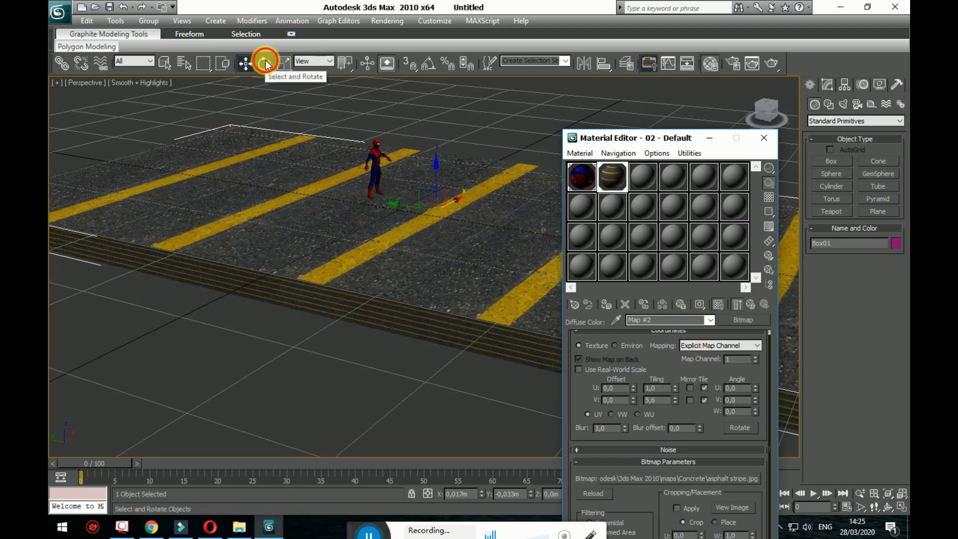
left_click_drag(445, 238, 347, 267)
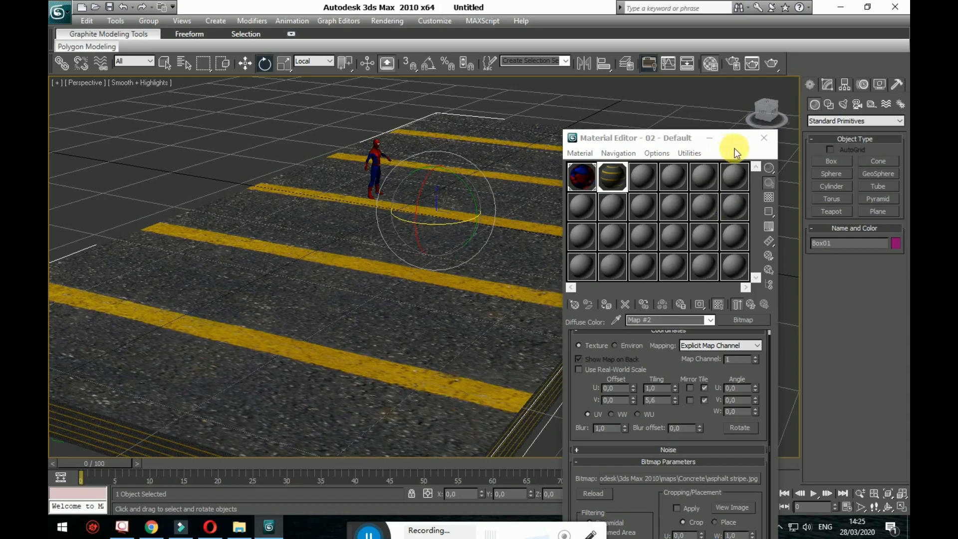
left_click(764, 138)
left_click(663, 341)
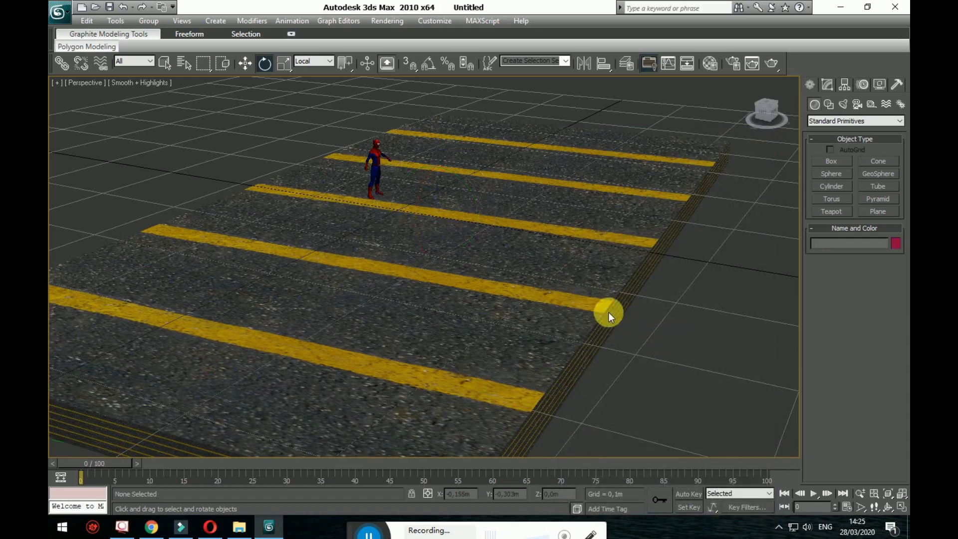
middle_click_drag(607, 313, 515, 304, "alt")
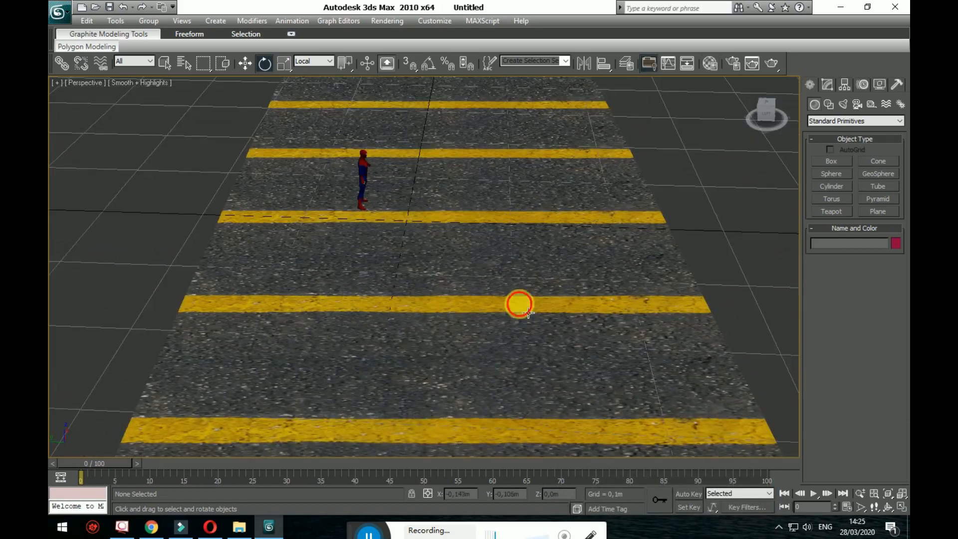
Select the ground box and start a Bitmap map for the diffuse colour of the third material slot, 03 - Default.
left_click(516, 304)
left_click(711, 64)
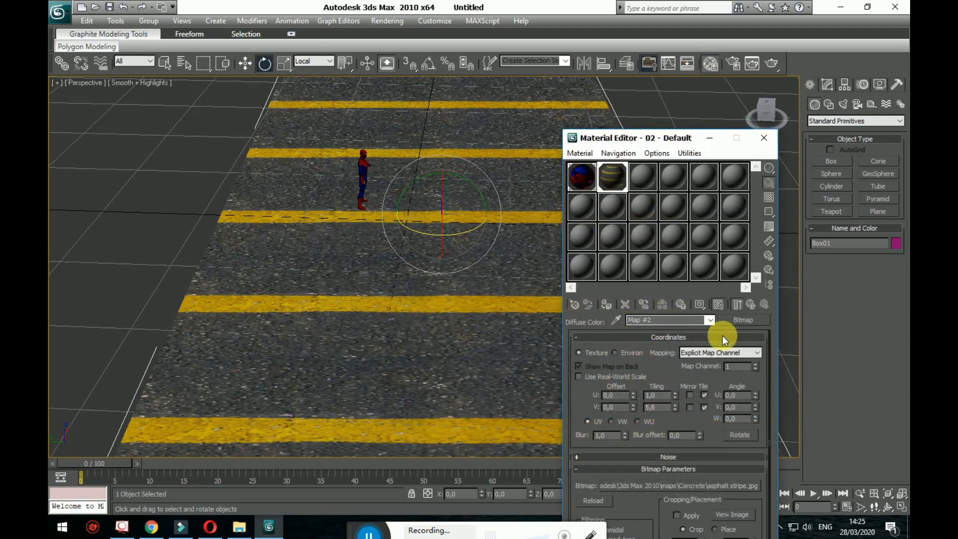
left_click(696, 331)
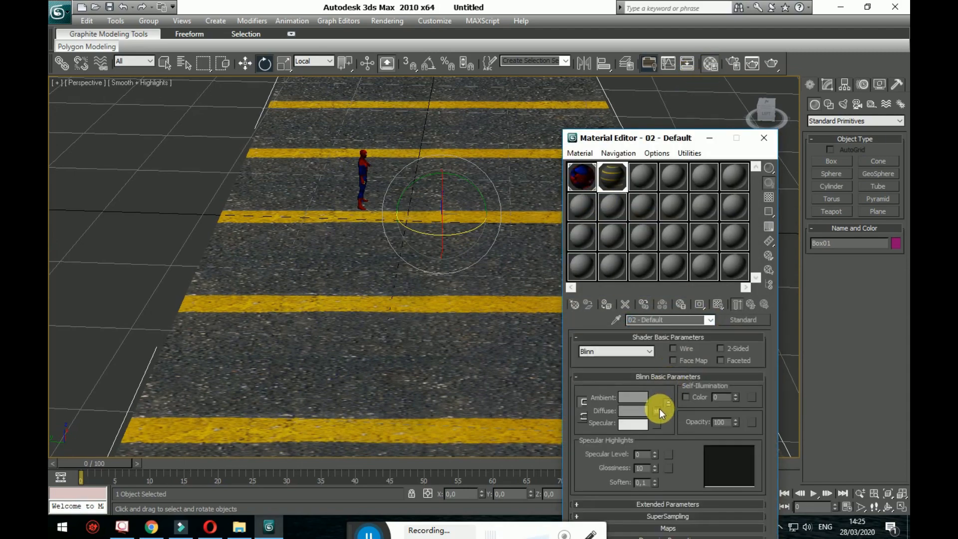
left_click(660, 409)
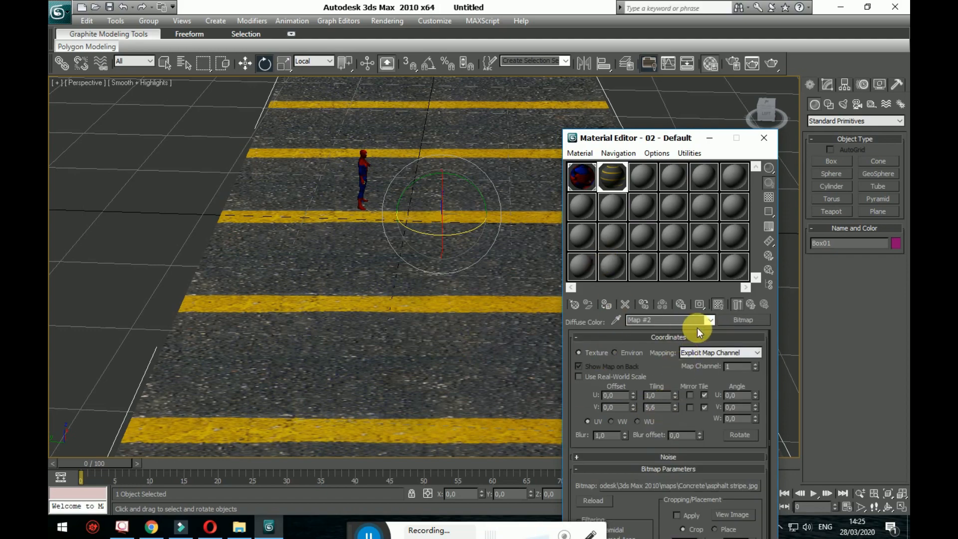
left_click(644, 175)
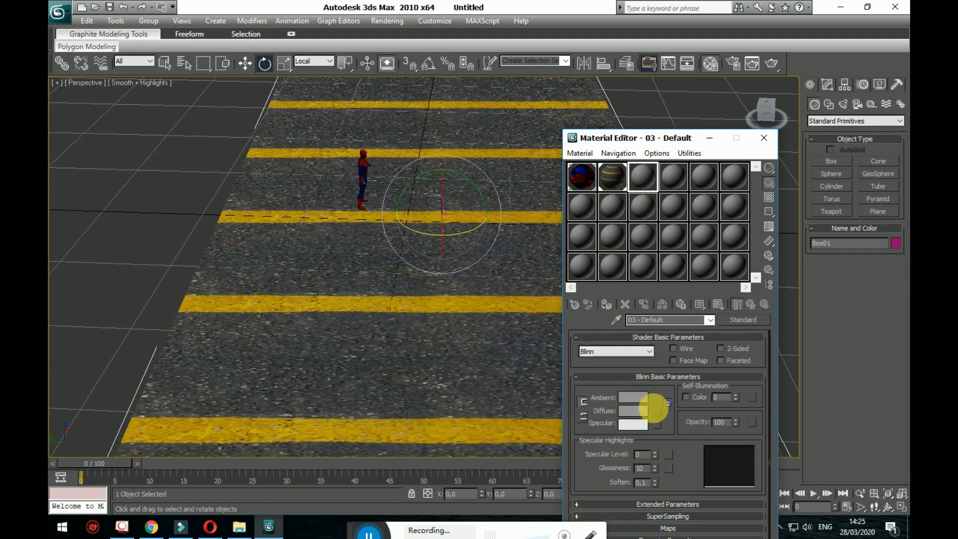
left_click(656, 410)
double_click(420, 98)
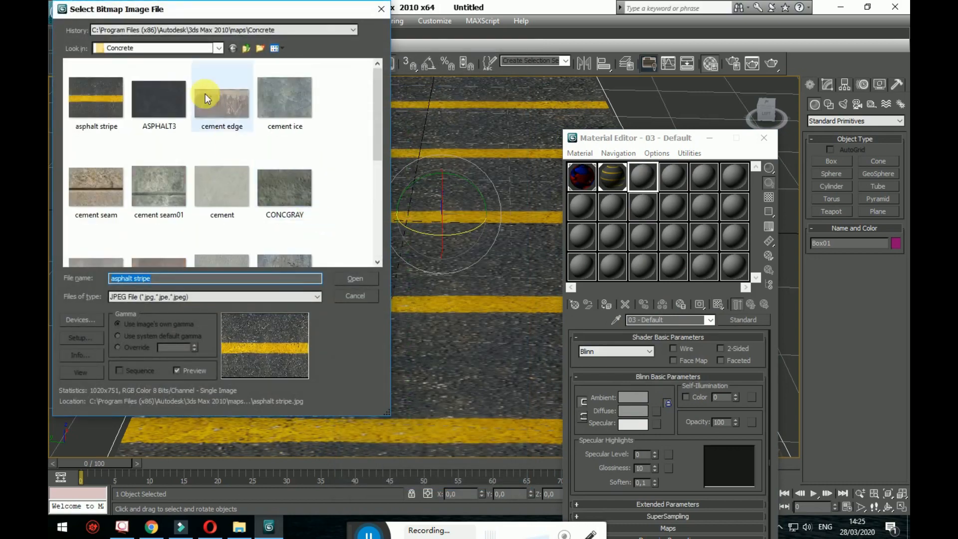
Examine the bitmap textures in the adskMtl and ArchMat map folders.
left_click(245, 48)
scroll(152, 222, "down", 1)
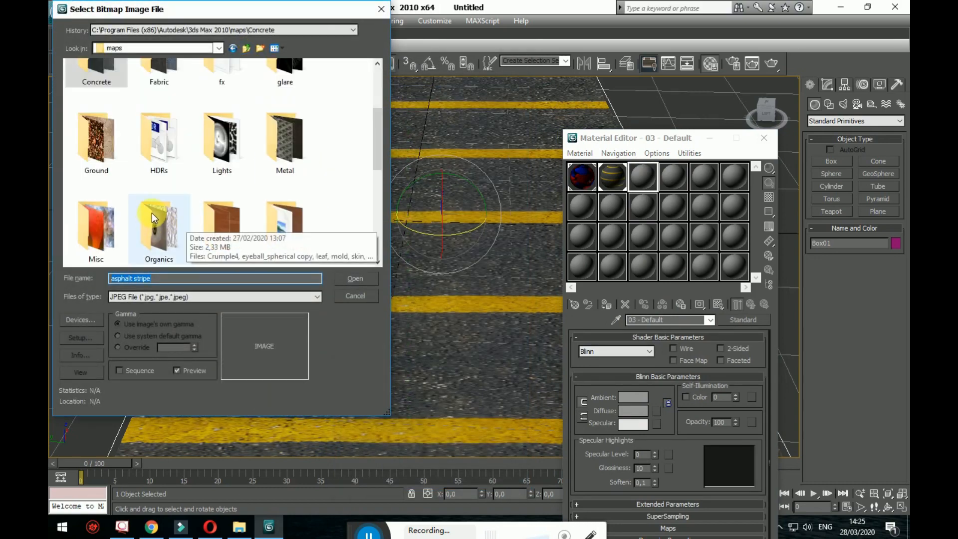
scroll(134, 106, "up", 2)
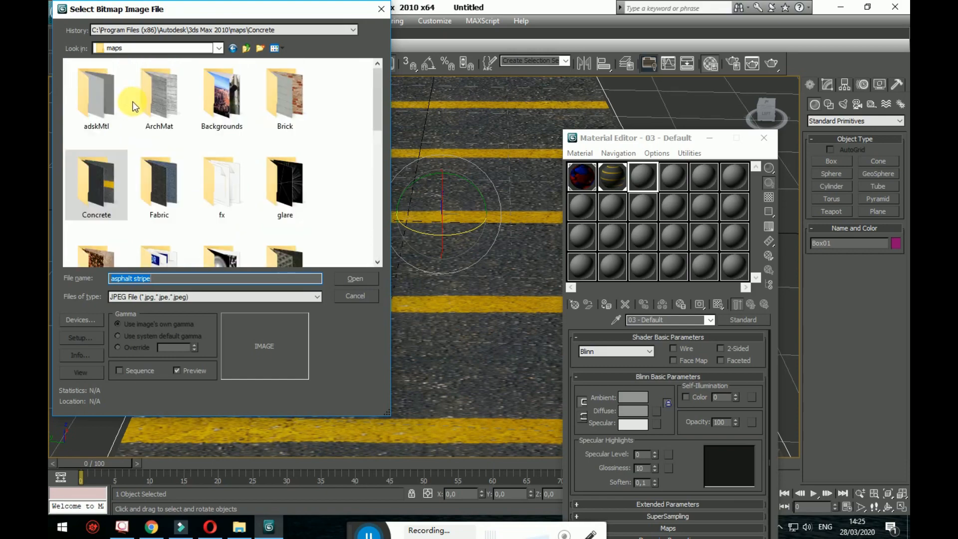
double_click(109, 109)
left_click(245, 48)
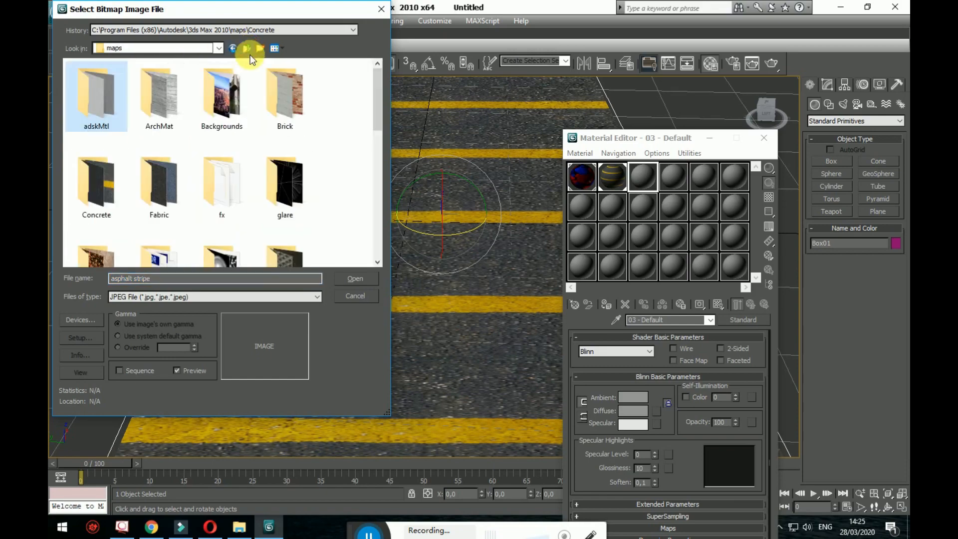
double_click(166, 96)
scroll(242, 135, "down", 3)
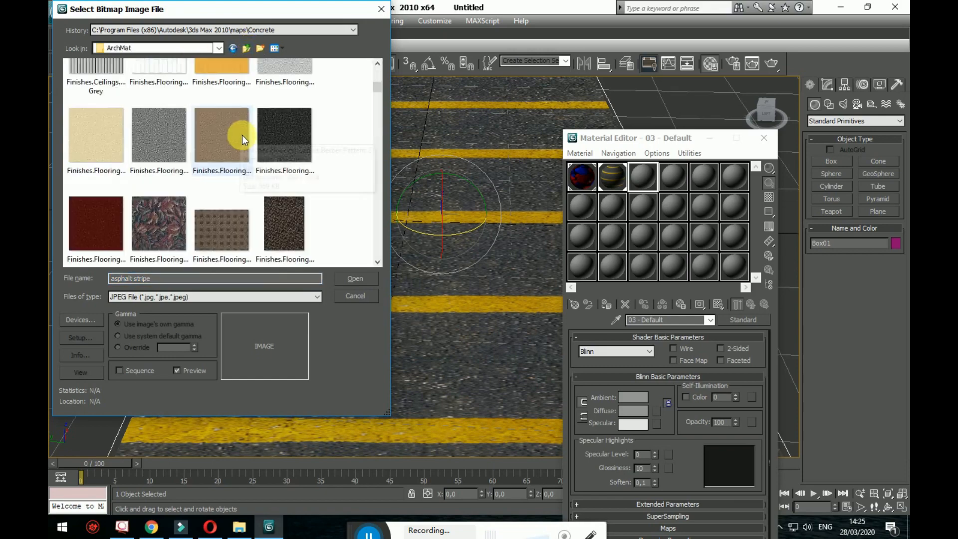
scroll(259, 156, "down", 2)
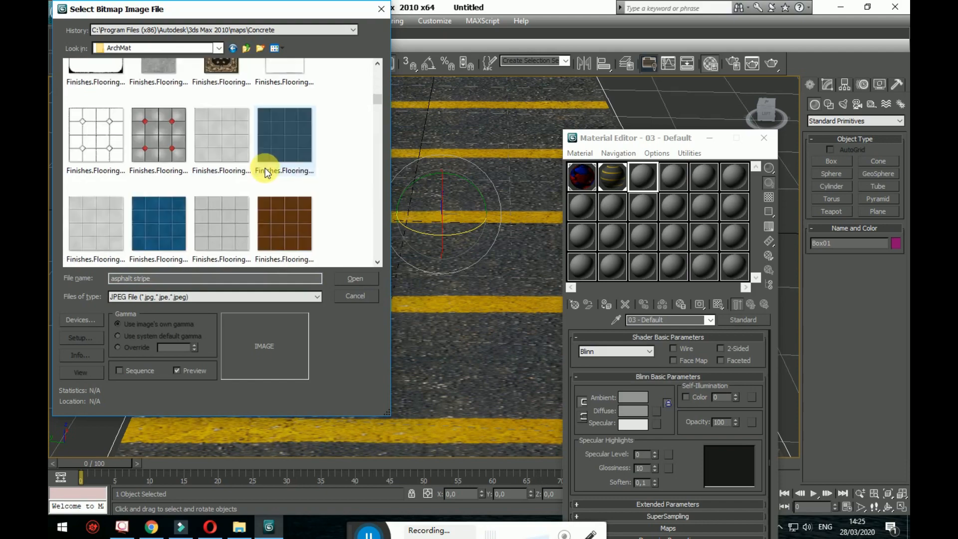
scroll(265, 167, "down", 4)
scroll(266, 176, "down", 6)
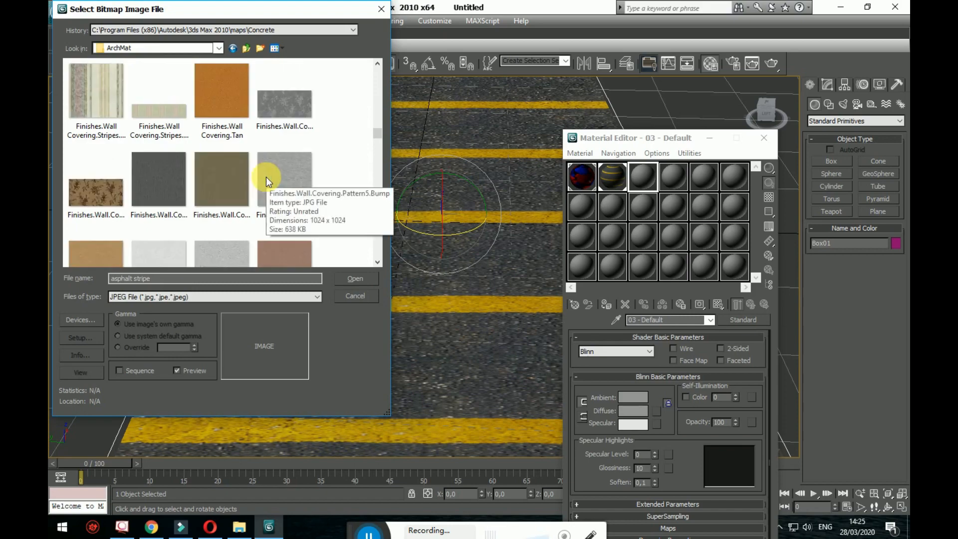
scroll(266, 178, "down", 3)
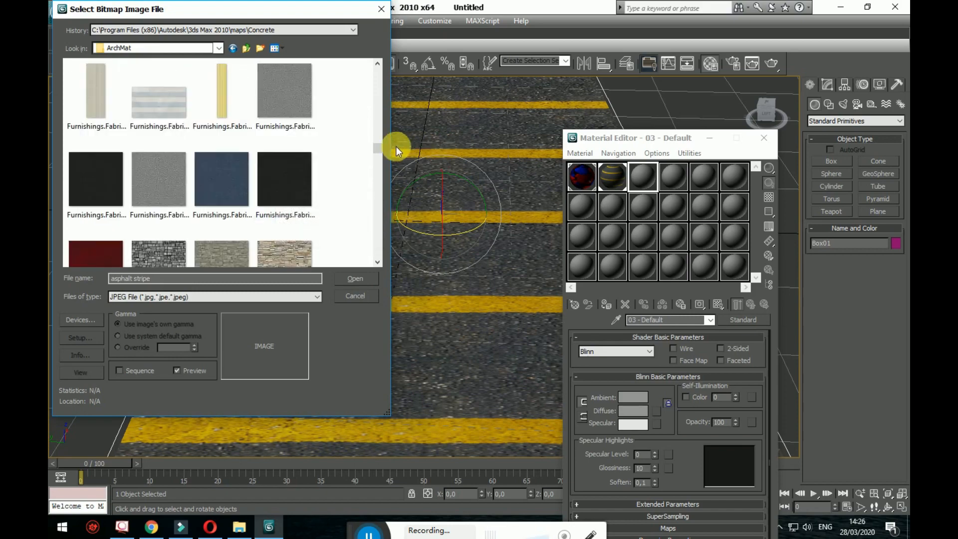
left_click_drag(382, 150, 374, 230)
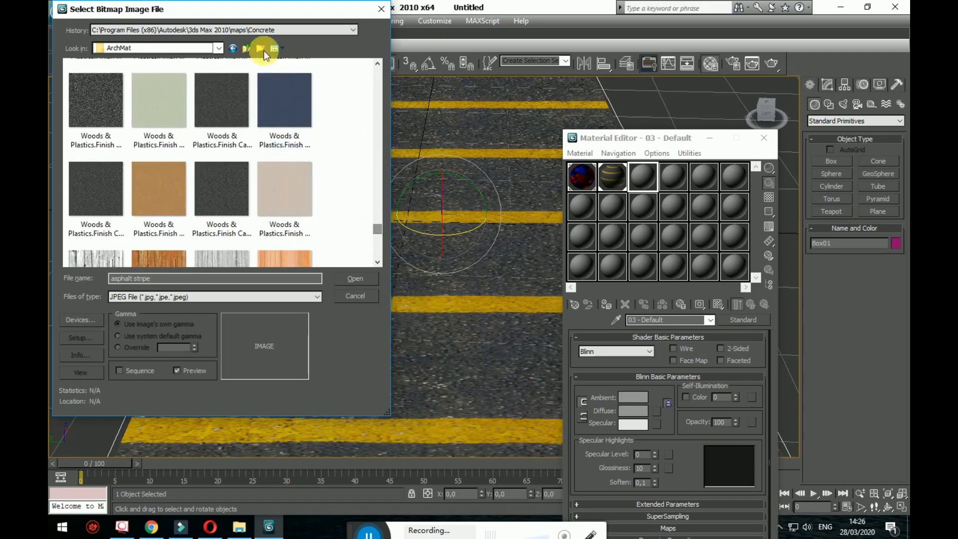
Look through the Fabric and Wood map folders for a ground texture.
left_click(250, 52)
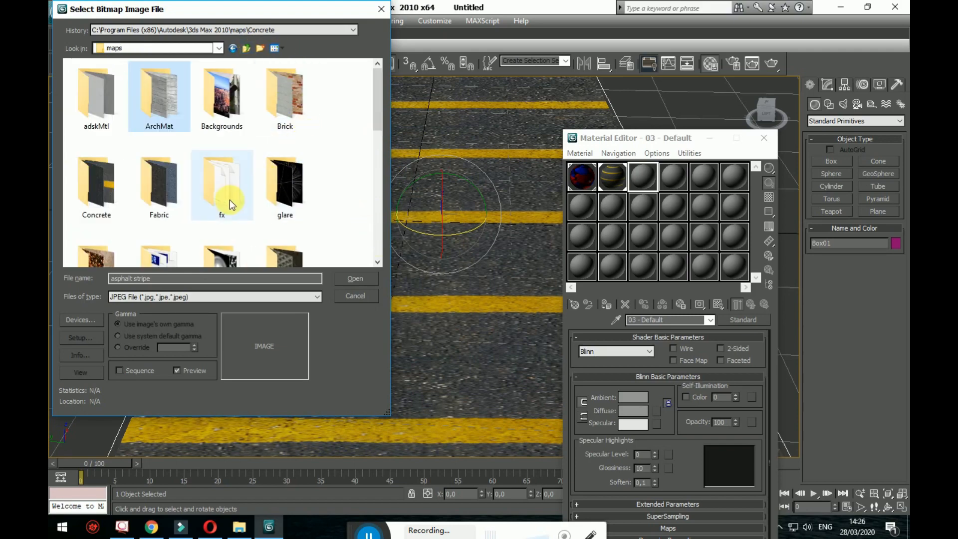
left_click(169, 201)
double_click(170, 198)
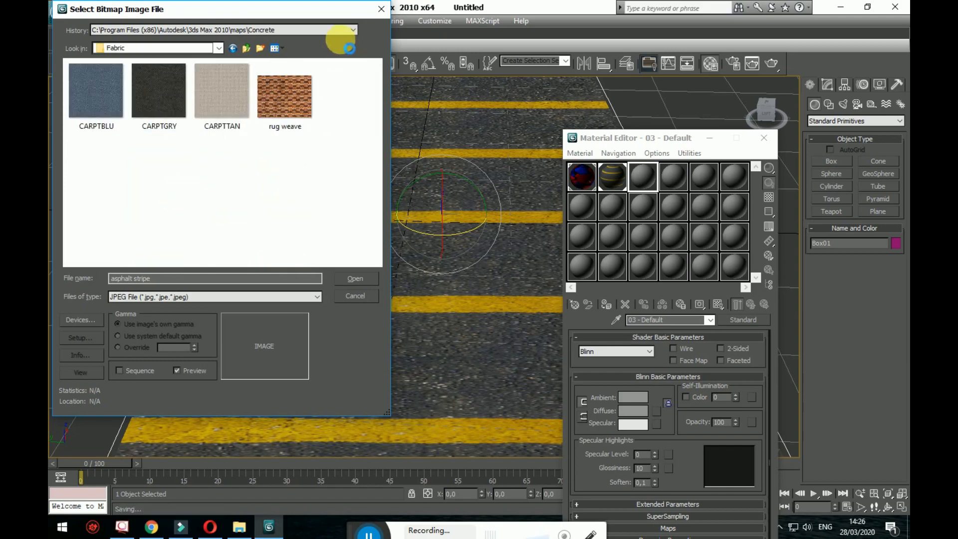
left_click(246, 49)
left_click(287, 178)
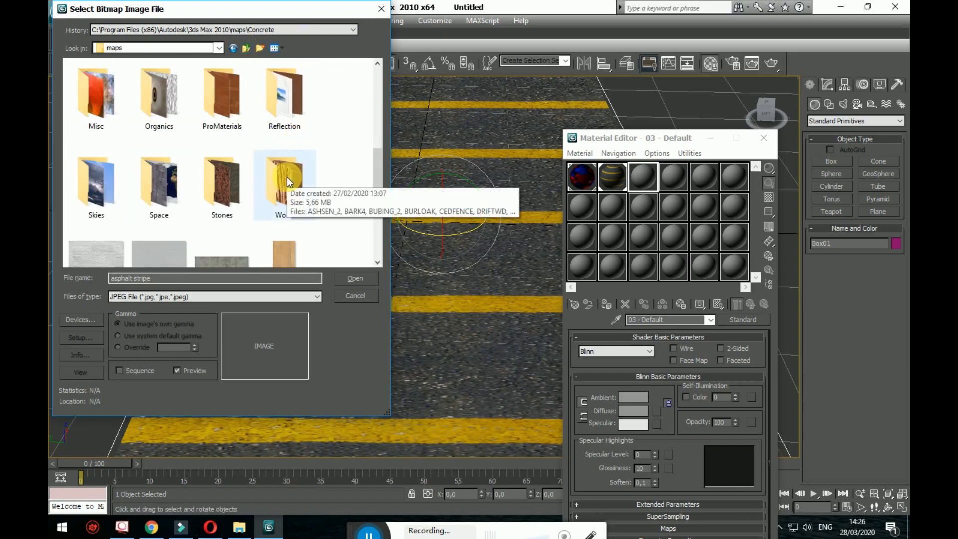
double_click(288, 180)
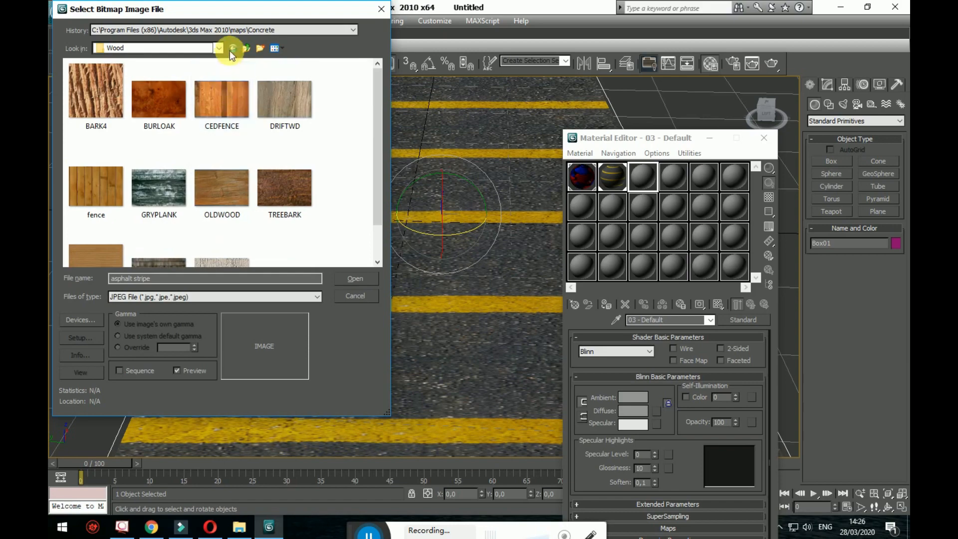
left_click(246, 48)
Load the Acoustical Tile.Exposed Grid.2x2.Fissured.Gray bitmap from the ProMaterials folder, assign the material to the ground box and show its map in the viewport.
double_click(235, 149)
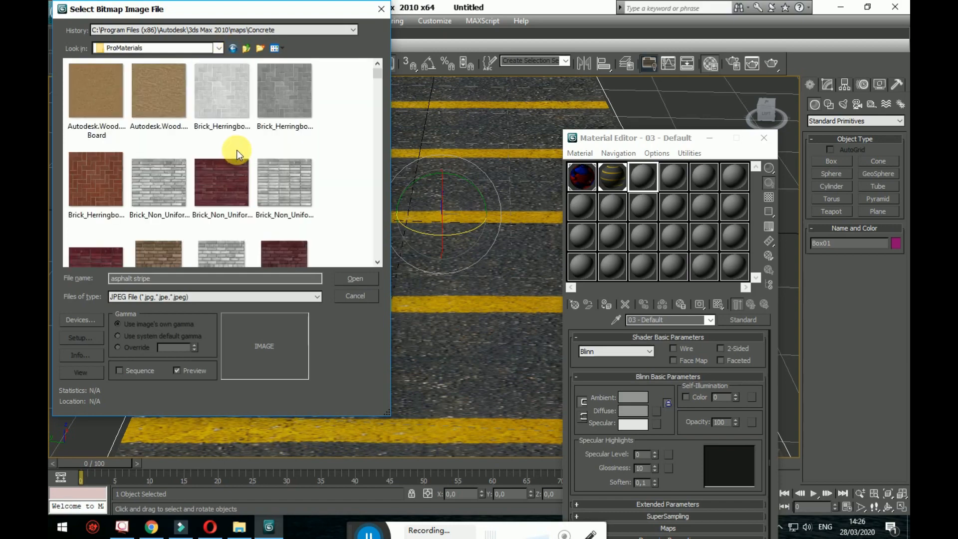
scroll(238, 153, "down", 10)
left_click_drag(377, 96, 411, 101)
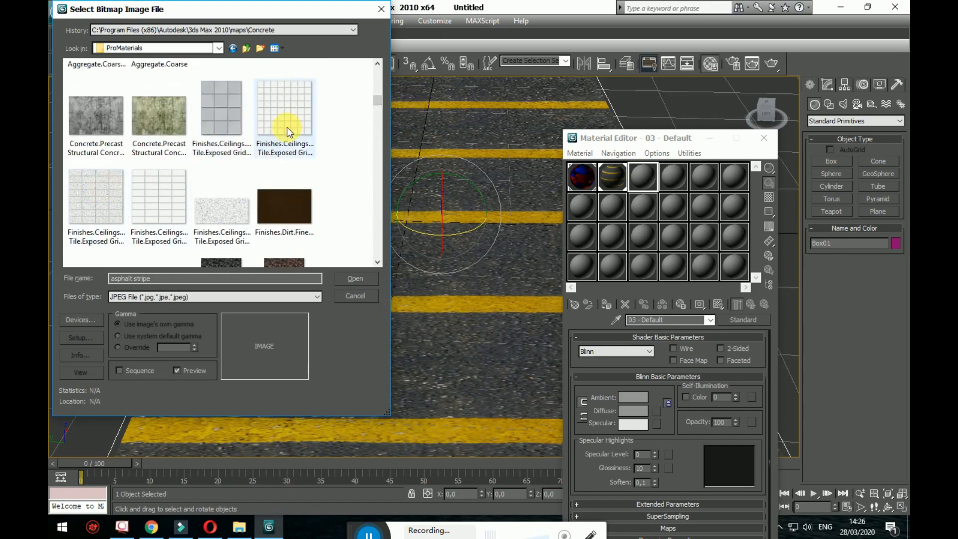
double_click(241, 113)
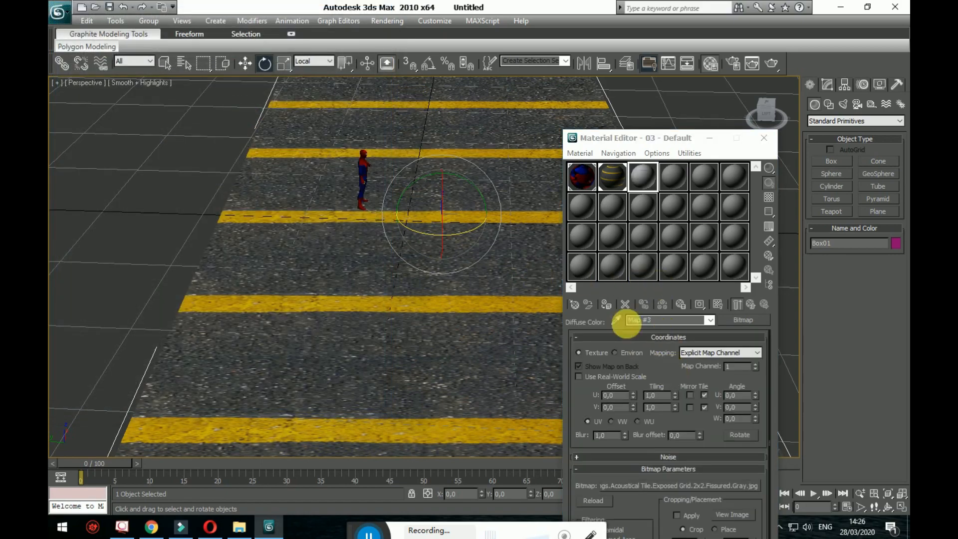
left_click(607, 304)
left_click(718, 304)
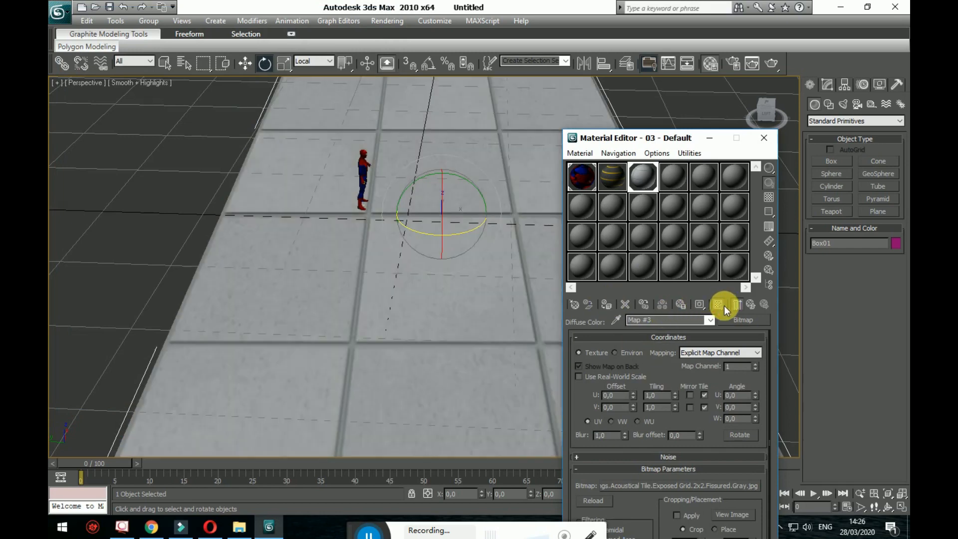
Set the tile map's tiling to U 2,2 and V 3,4 and close the Material Editor.
scroll(509, 347, "down", 5)
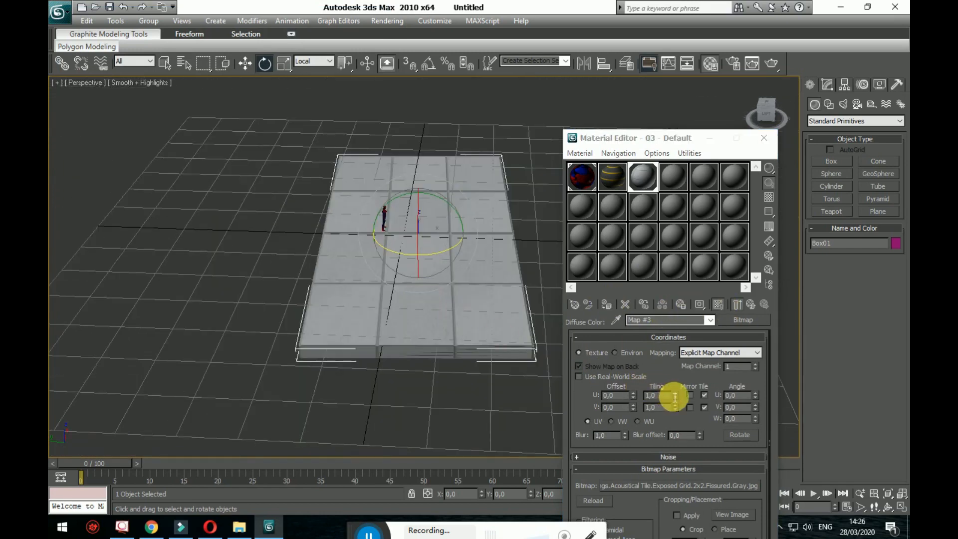
left_click_drag(675, 397, 676, 402)
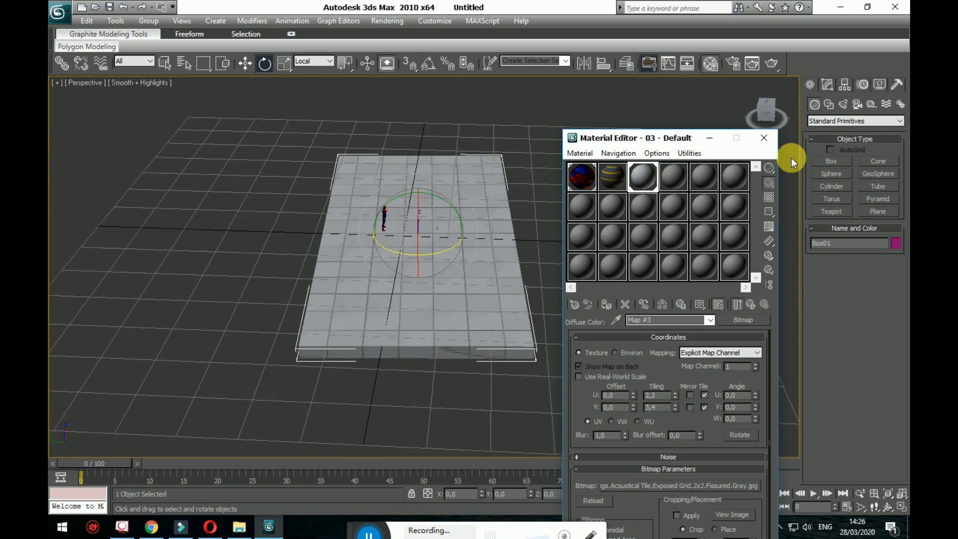
left_click(764, 139)
Rotate the tiled ground box about its vertical axis by roughly a quarter turn and deselect it.
left_click(245, 63)
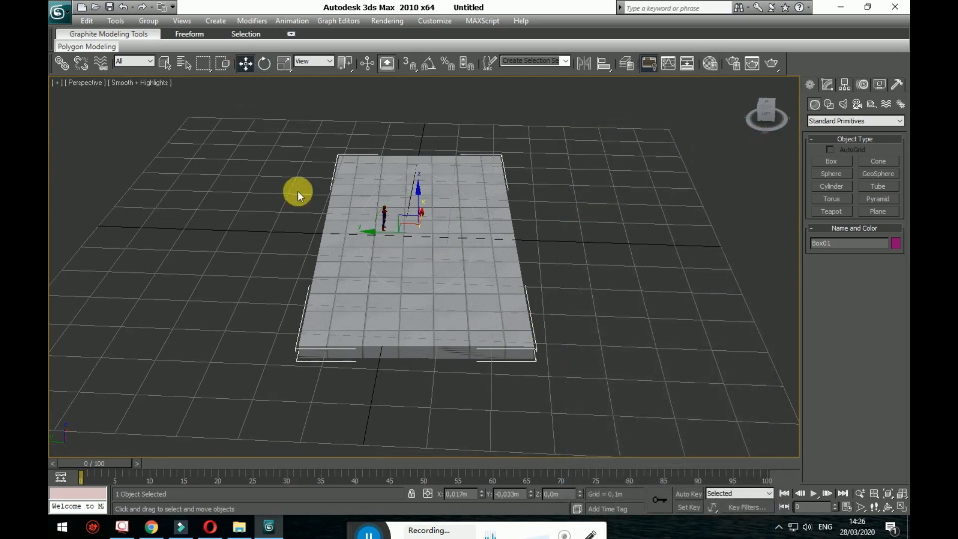
middle_click_drag(295, 193, 478, 300, "alt")
scroll(492, 300, "up", 5)
middle_click_drag(434, 256, 487, 290, "alt")
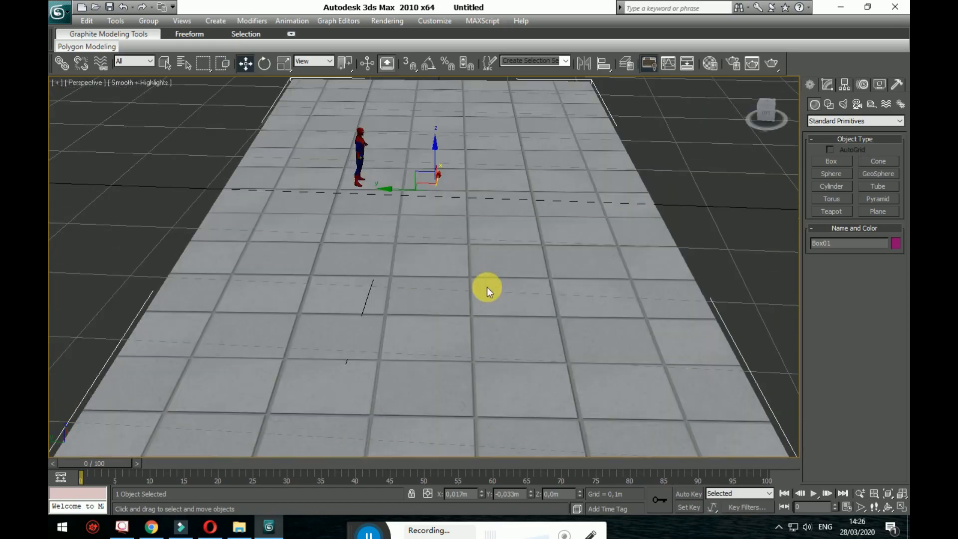
left_click(265, 63)
left_click_drag(424, 211, 529, 207)
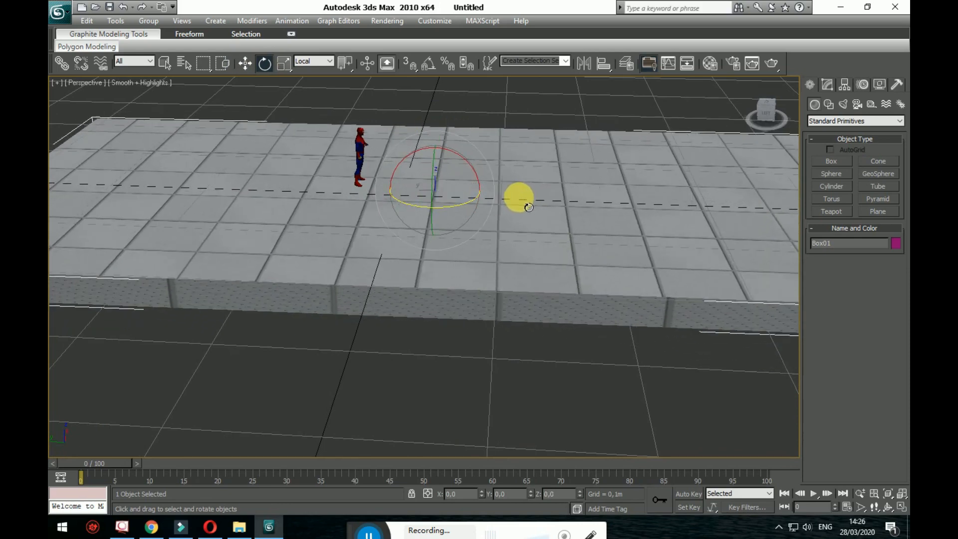
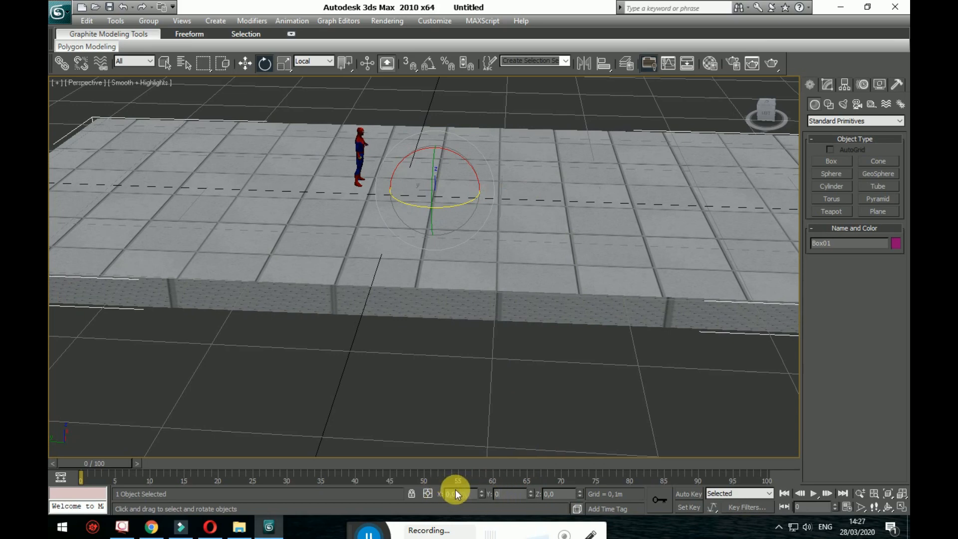
left_click(490, 387)
Set the selection filter to Bone and select the Biped's right upper arm on the Spider-Man character.
scroll(465, 343, "down", 4)
middle_click_drag(429, 345, 414, 372)
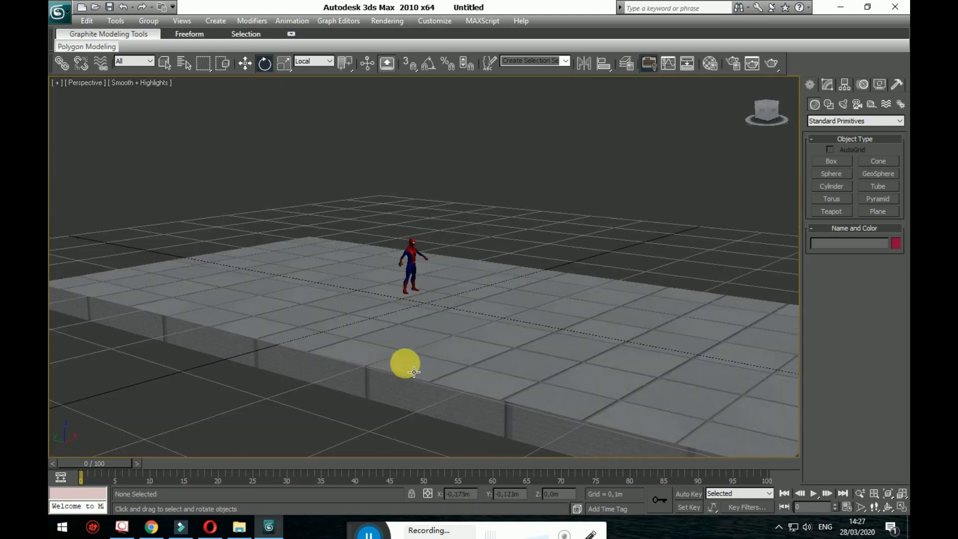
left_click(413, 267)
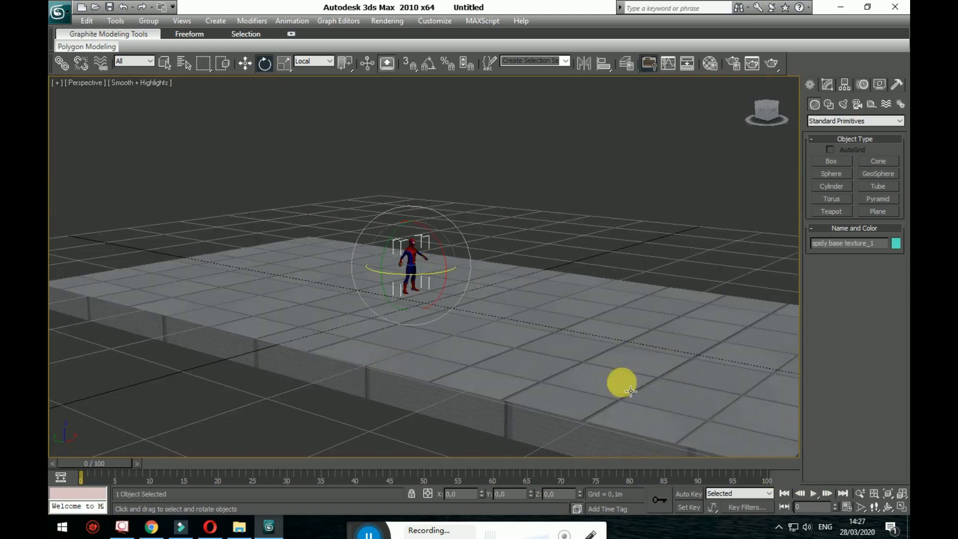
left_click(887, 493)
middle_click_drag(657, 376, 534, 291, "alt")
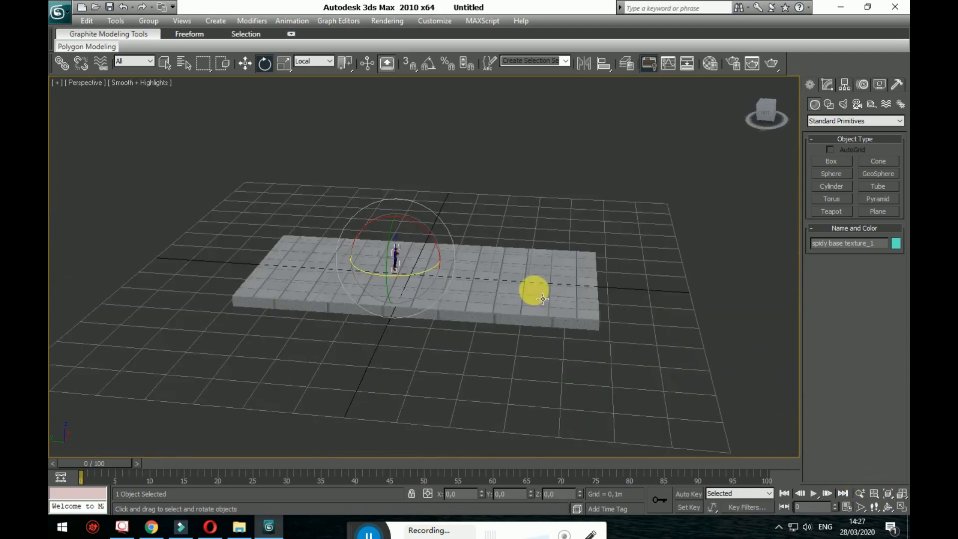
scroll(519, 286, "up", 5)
scroll(486, 260, "up", 1)
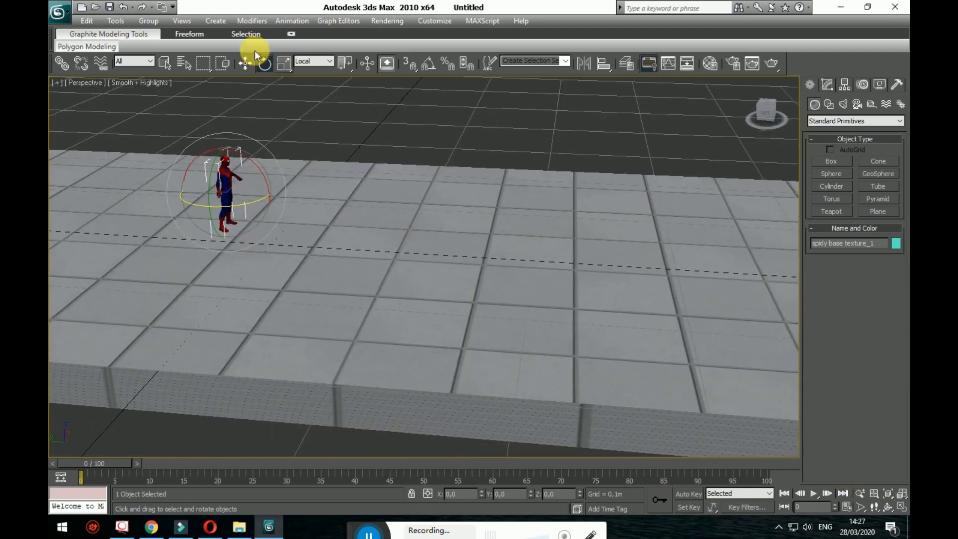
left_click(134, 61)
left_click(123, 155)
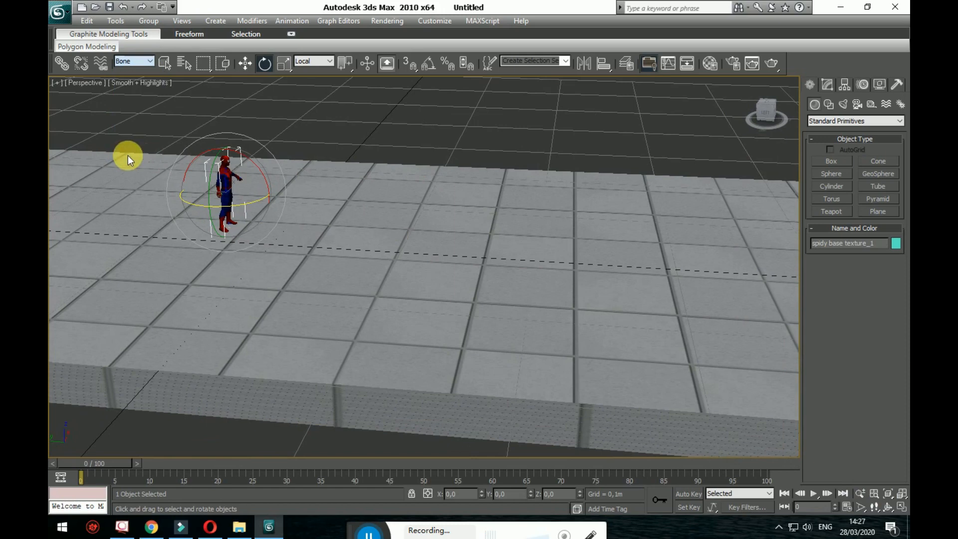
left_click(233, 189)
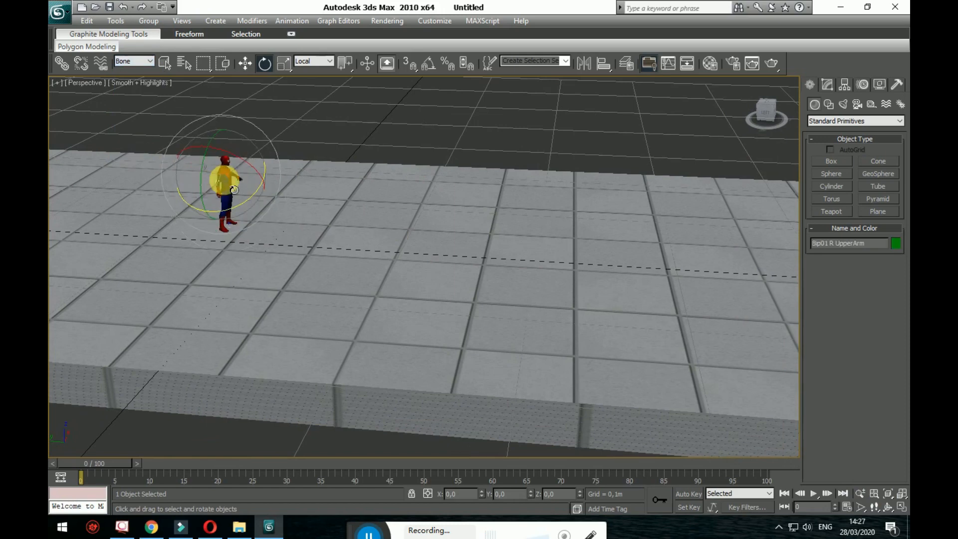
Display the Biped's motion parameters, choose the Body Horizontal track and try to enable Footstep Mode.
left_click(864, 84)
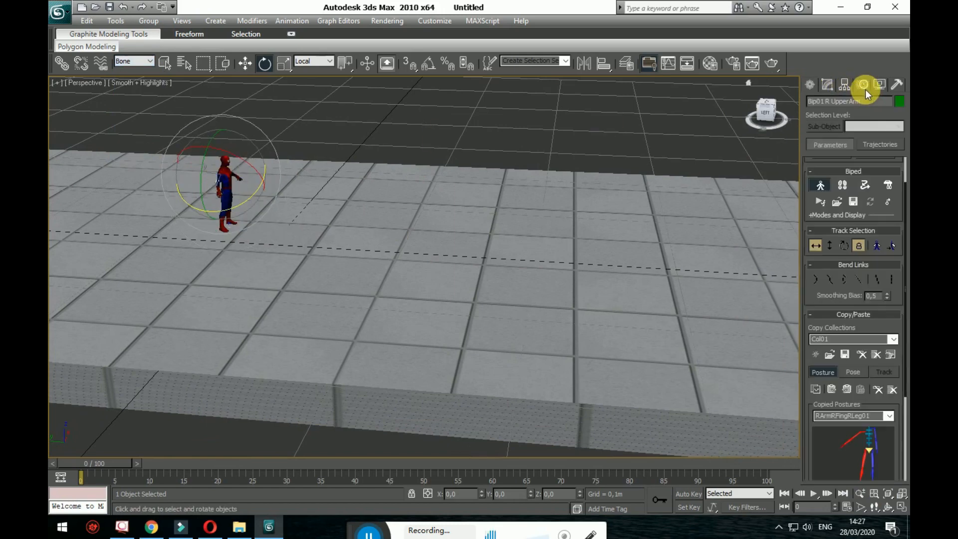
left_click(818, 246)
scroll(838, 320, "down", 1)
scroll(845, 356, "down", 1)
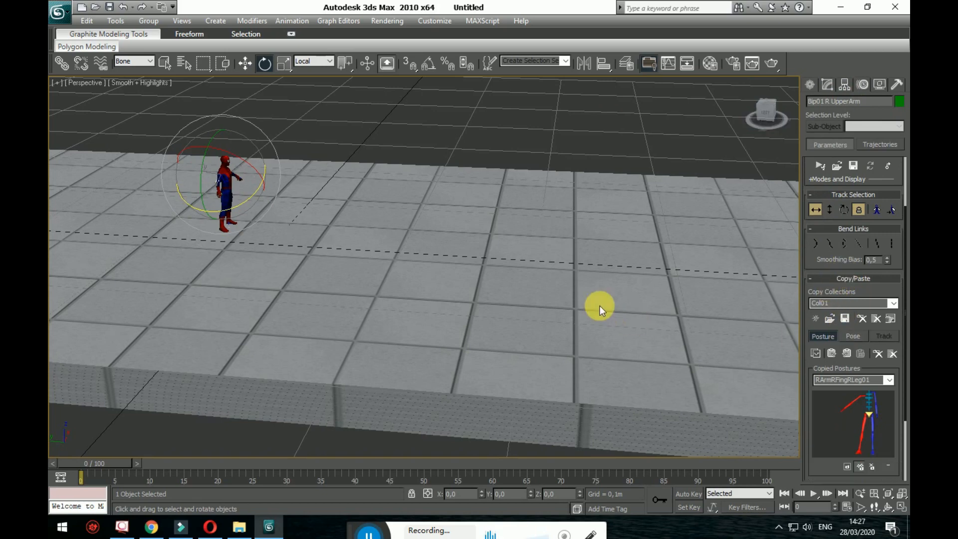
scroll(845, 261, "up", 4)
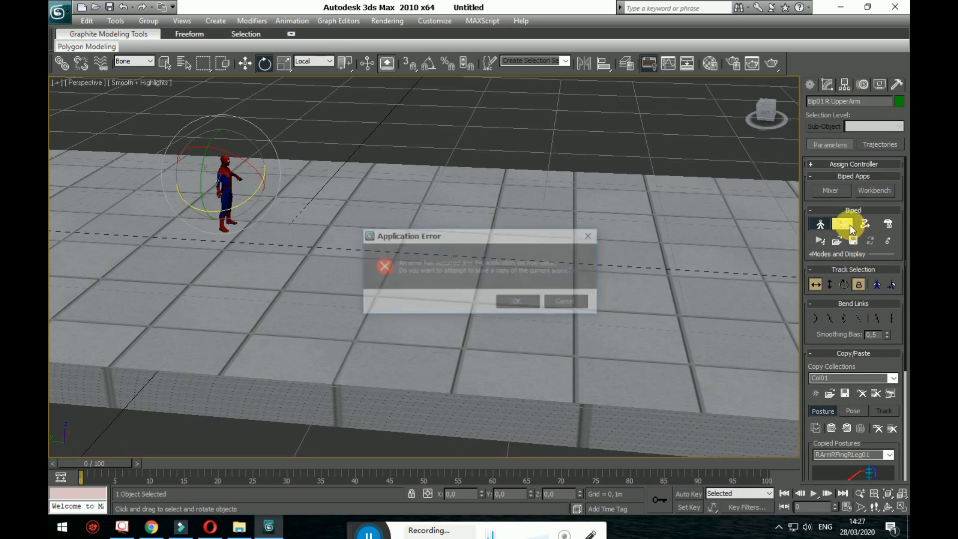
Save a recovery copy of the current scene and close the error report without sending it.
left_click(519, 298)
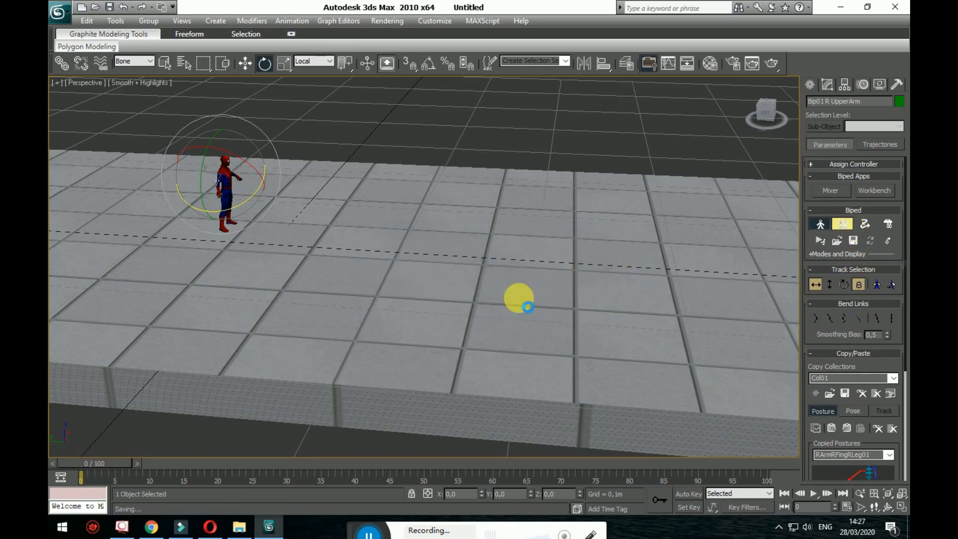
left_click(574, 314)
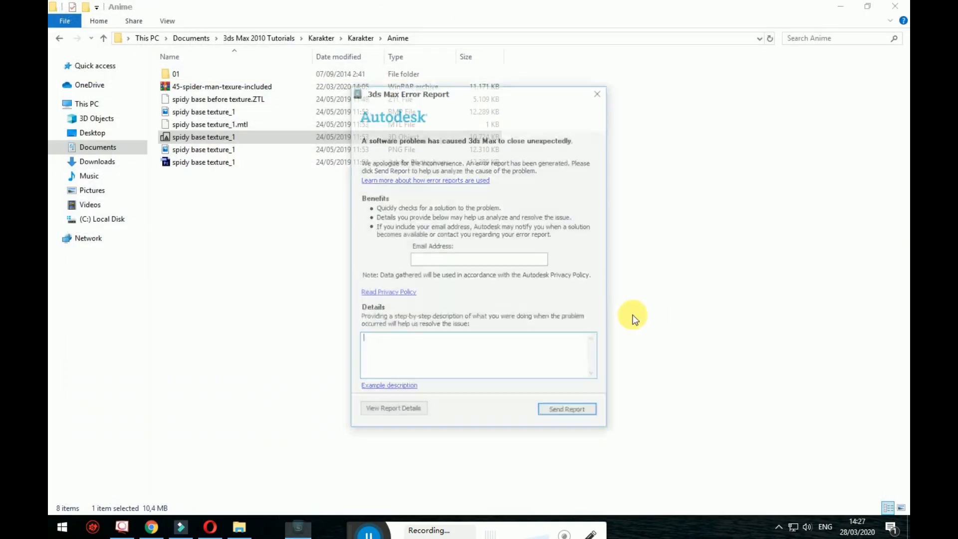
left_click(600, 91)
left_click(566, 290)
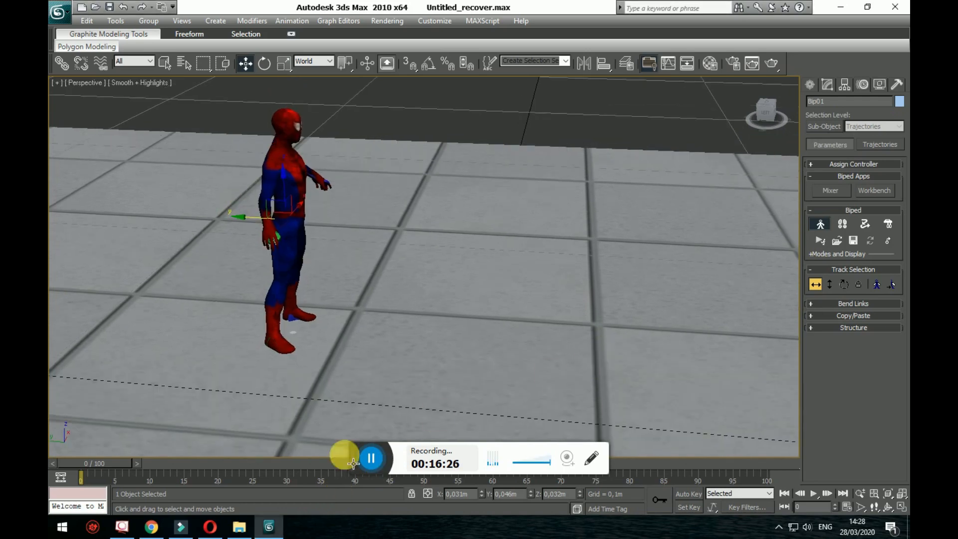
left_click_drag(361, 457, 377, 503)
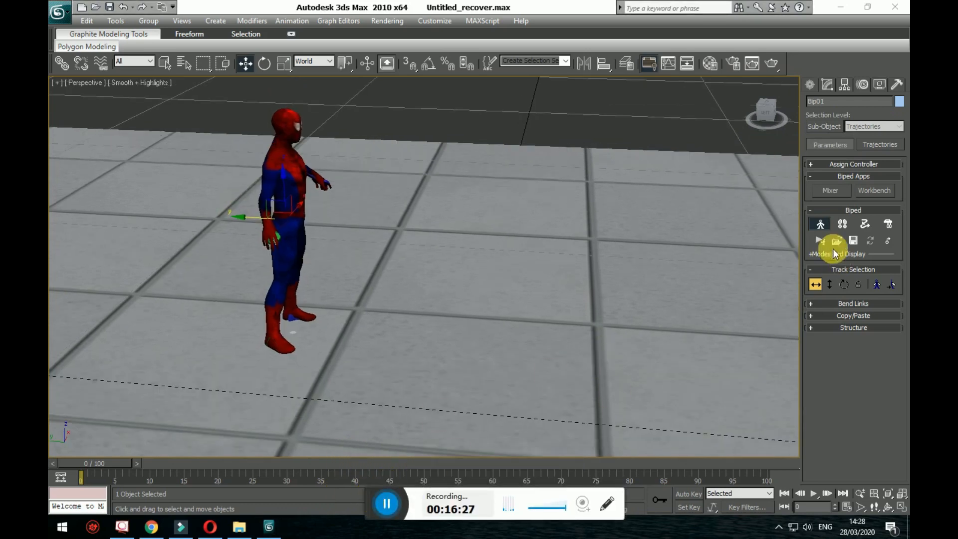
Enable Footstep Mode for the Biped and create six walk footsteps in front of the Spider-Man character.
left_click(842, 225)
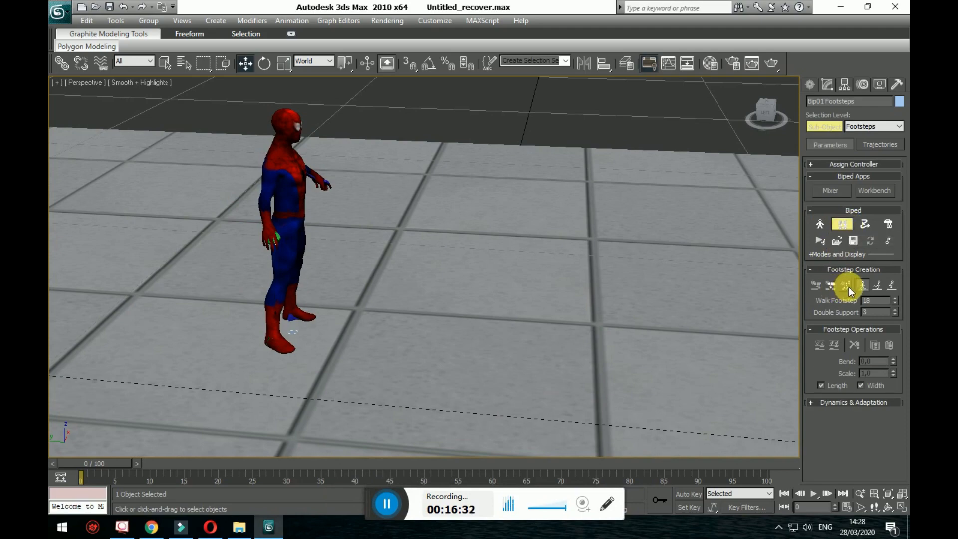
mouse_move(748, 280)
middle_mouse_down("alt")
mouse_move(388, 272)
mouse_move(762, 267)
middle_mouse_up("alt")
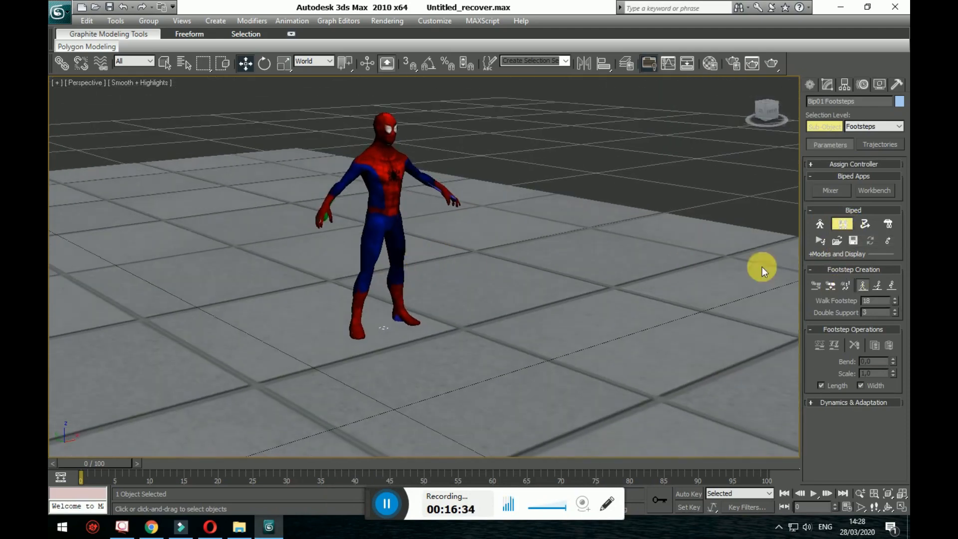
left_click(846, 285)
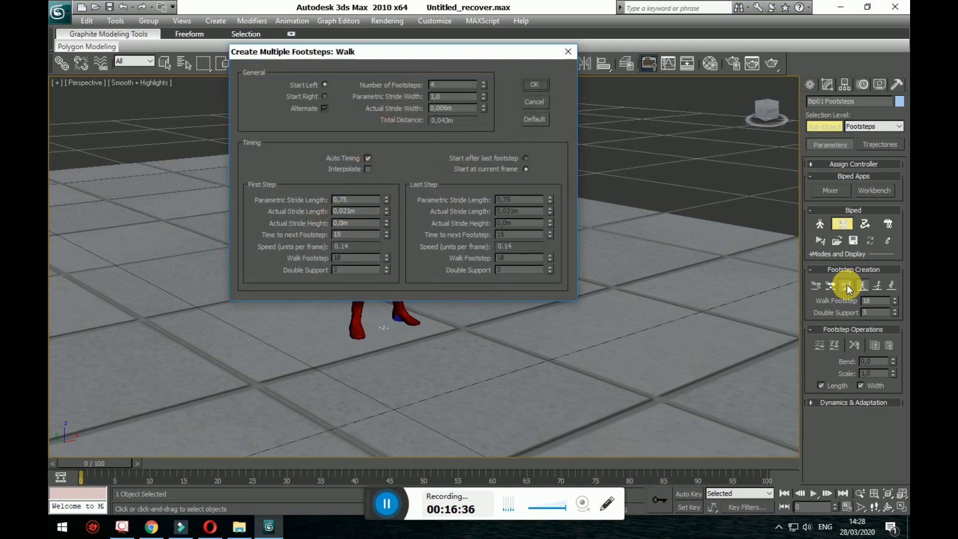
left_click(484, 82)
left_click(484, 81)
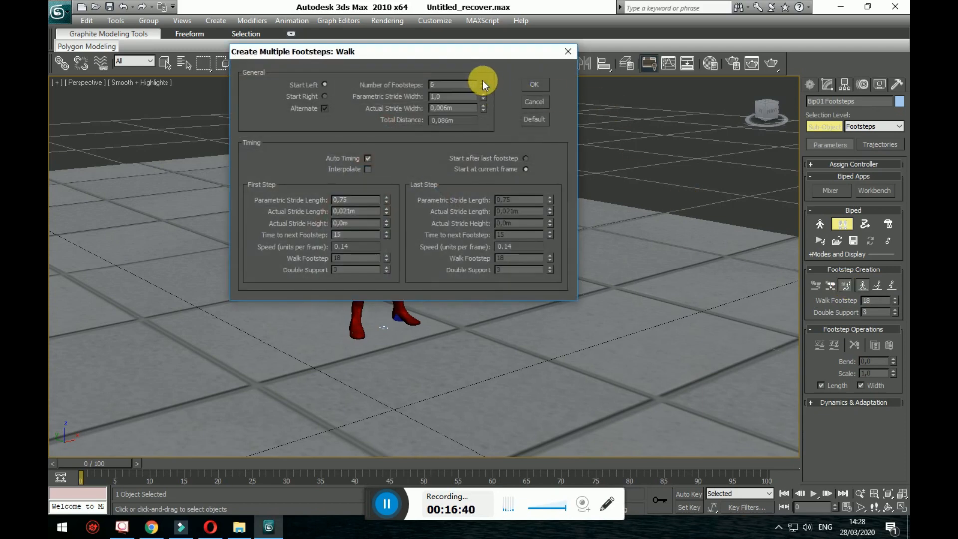
left_click(532, 85)
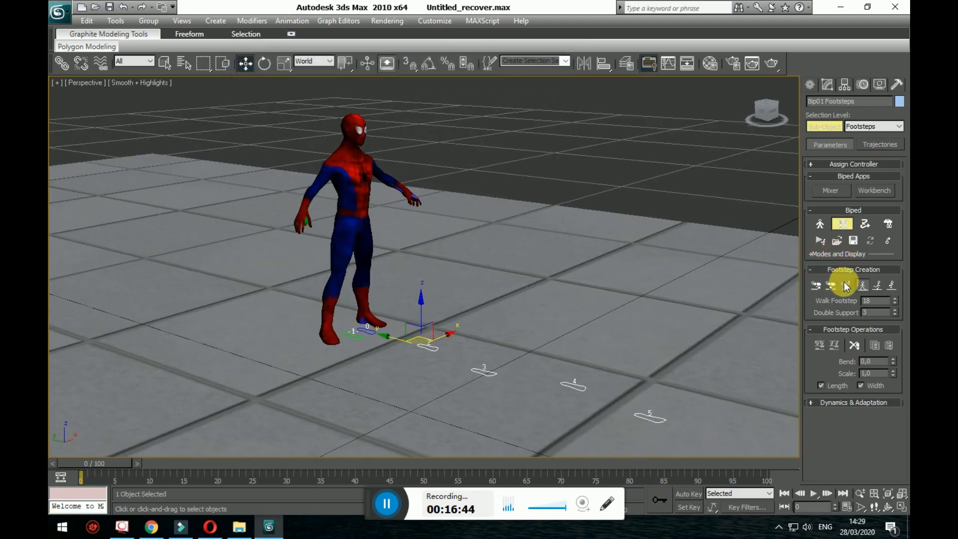
Create keys for the inactive walk footsteps, play the walk to check it from different angles, and stop playback.
left_click(820, 288)
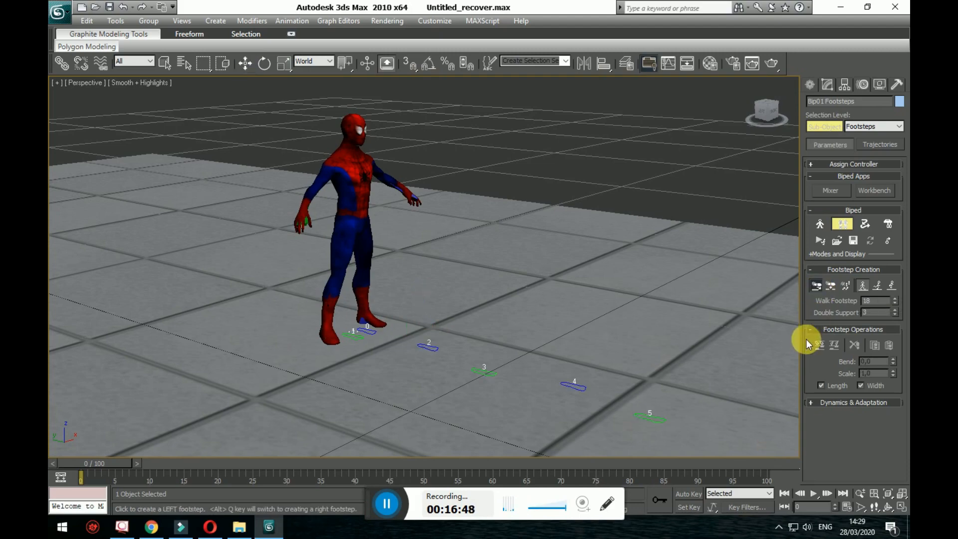
middle_click_drag(413, 265, 358, 230, "alt")
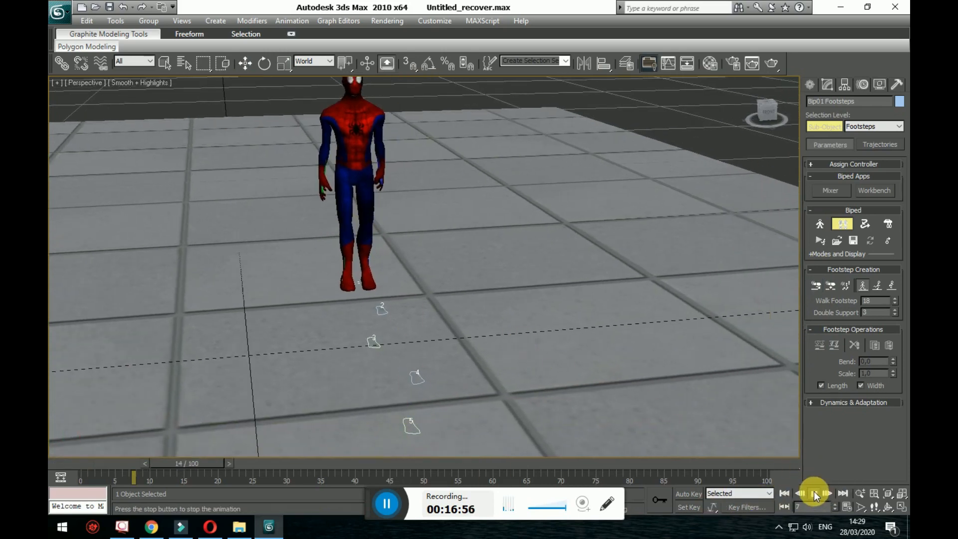
middle_click_drag(531, 281, 592, 242)
scroll(540, 232, "down", 5)
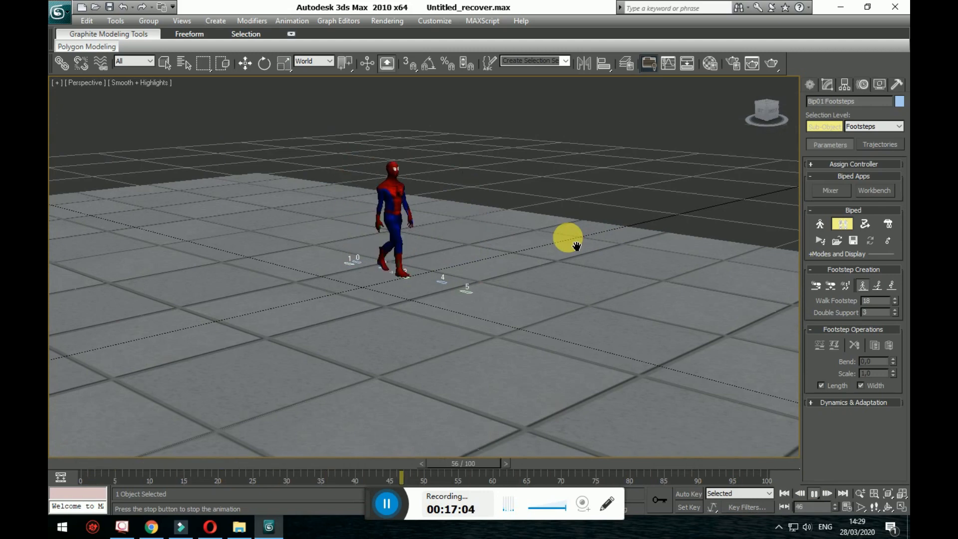
middle_click_drag(573, 242, 638, 272)
middle_click_drag(562, 257, 312, 230)
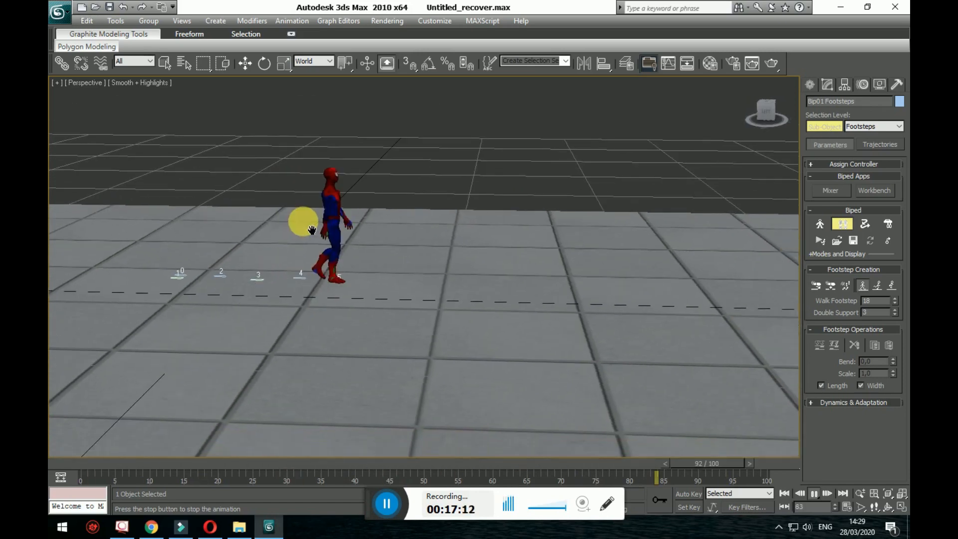
scroll(403, 255, "up", 2)
scroll(403, 255, "up", 2)
middle_click_drag(404, 256, 344, 259)
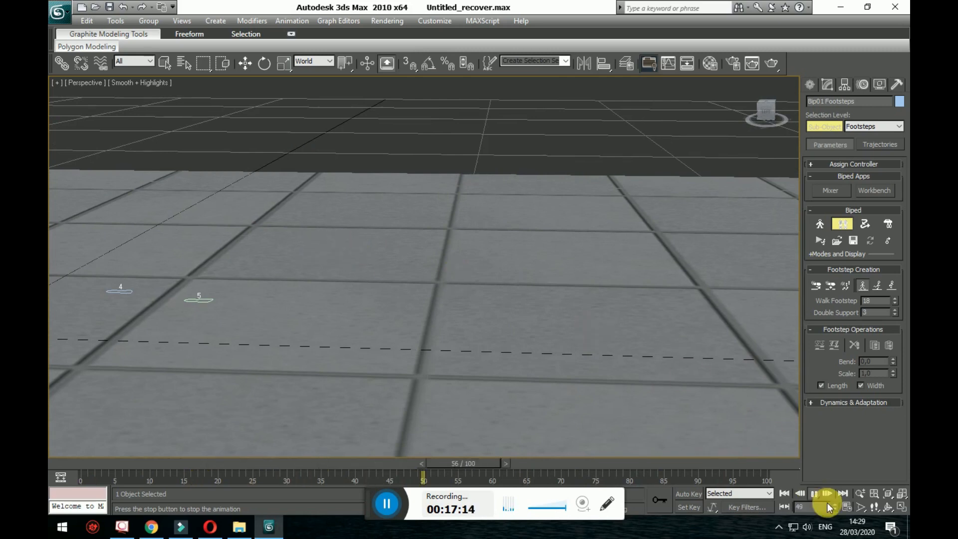
left_click(815, 493)
Switch the gait to Run, add ten run footsteps after the last footstep, and create keys for them.
scroll(564, 334, "down", 4)
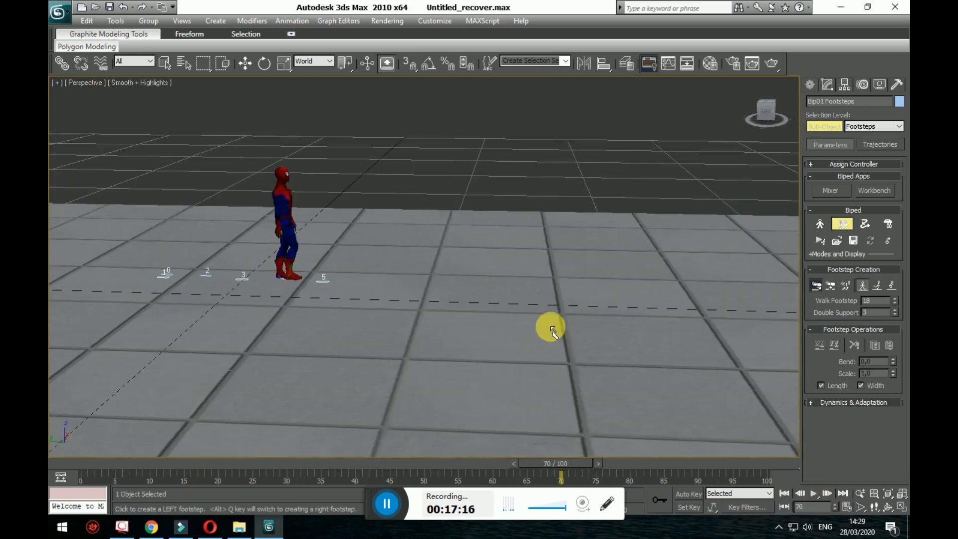
middle_click_drag(552, 329, 528, 328, "alt")
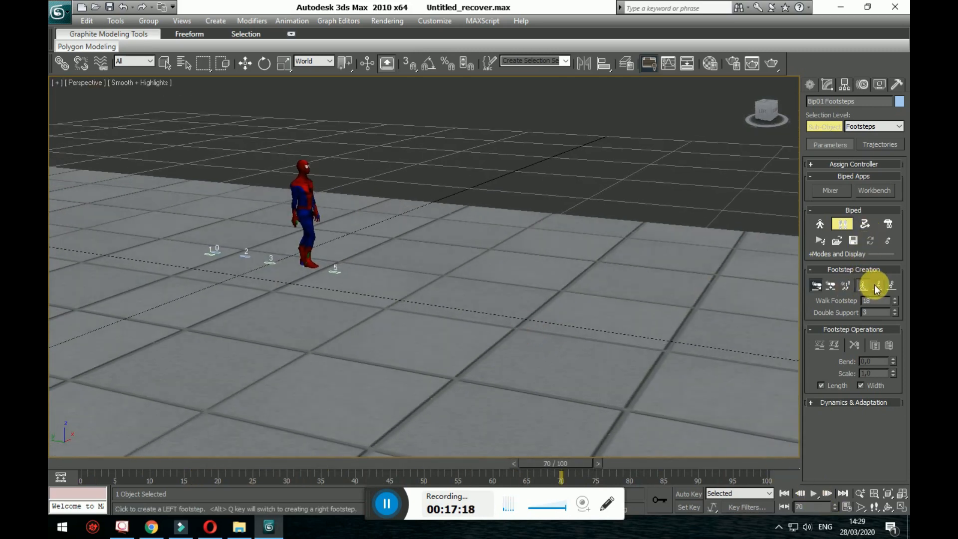
left_click(847, 287)
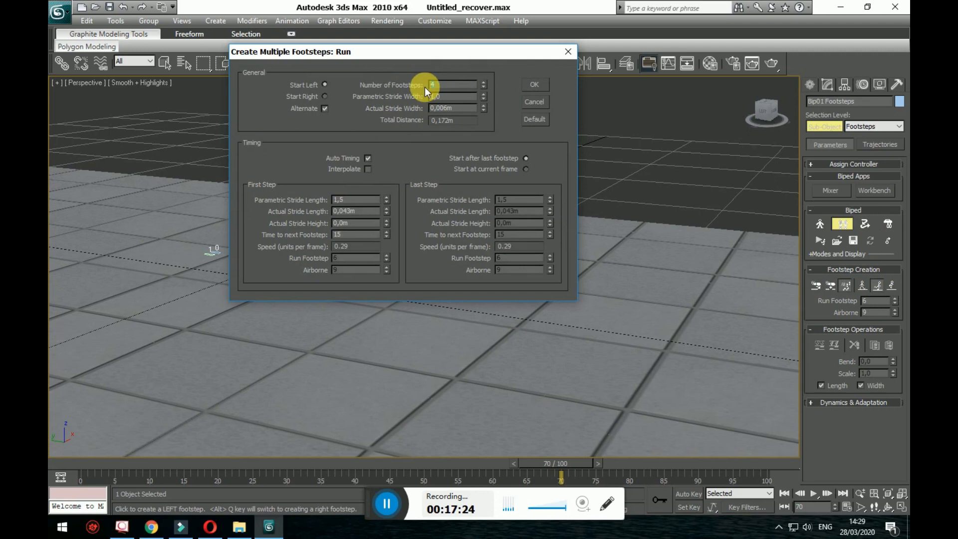
left_click(526, 85)
left_click(819, 344)
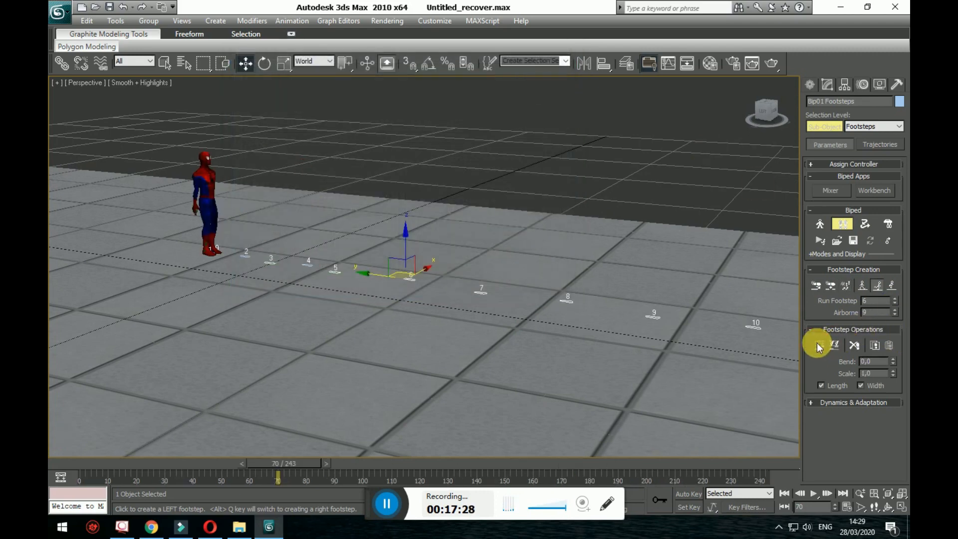
left_click(815, 287)
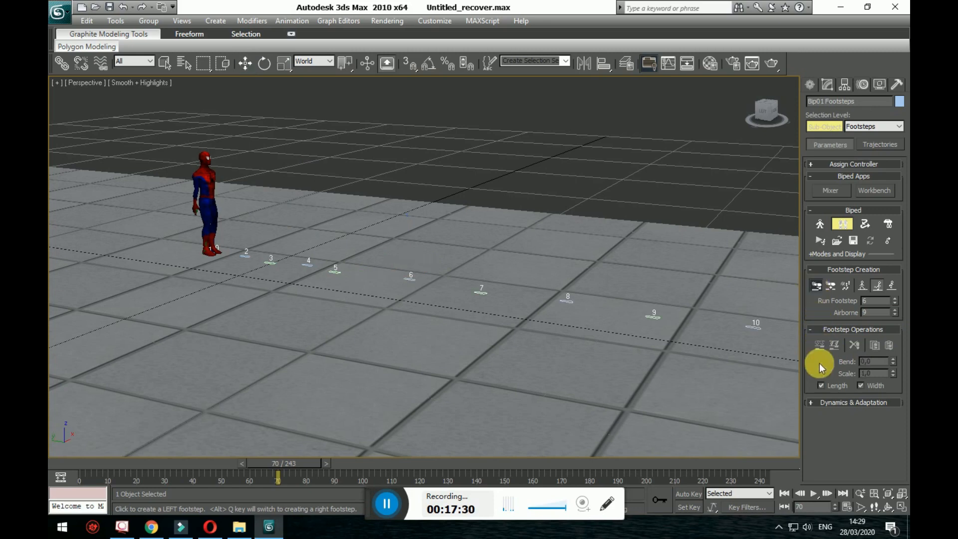
Play back the combined walk and run animation along the ground box, stop it, and return to frame 0.
left_click(811, 494)
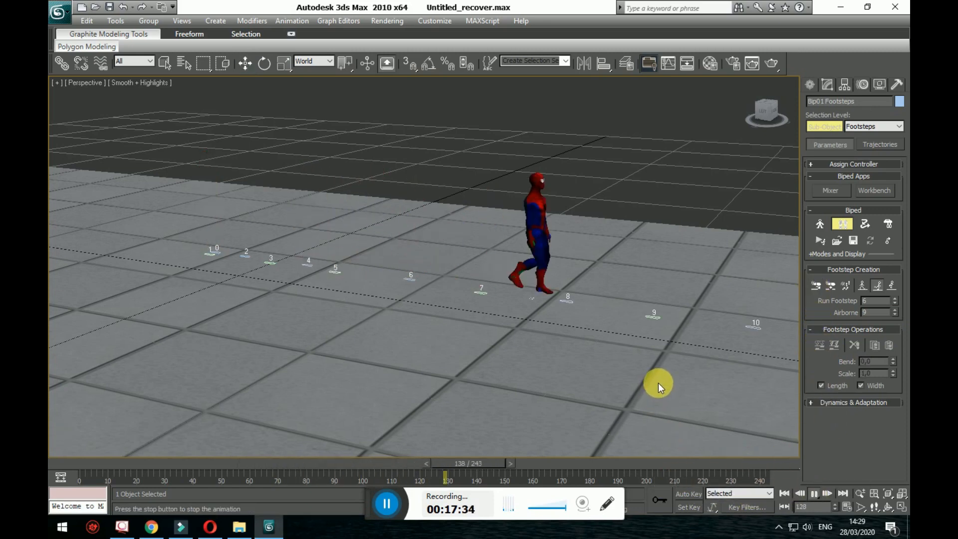
middle_click_drag(637, 373, 515, 354)
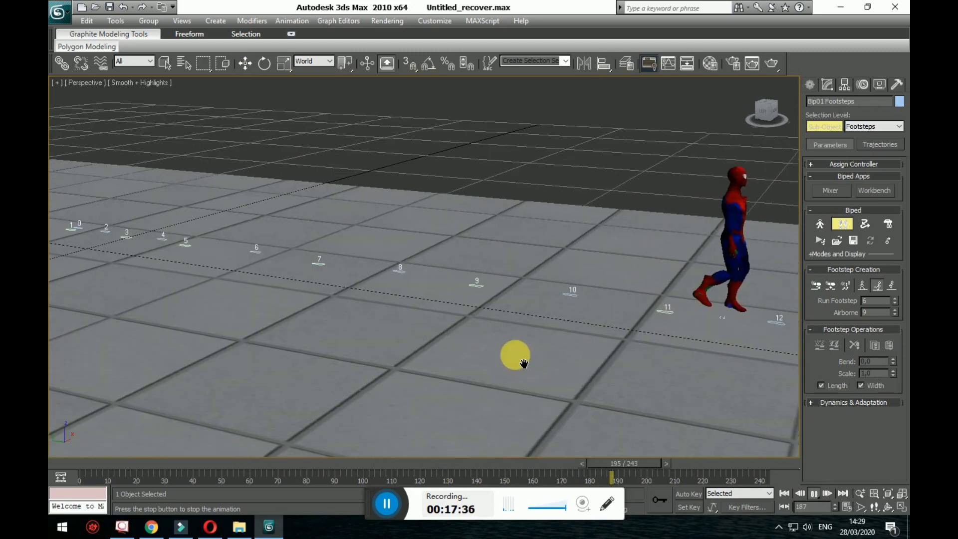
scroll(514, 354, "down", 4)
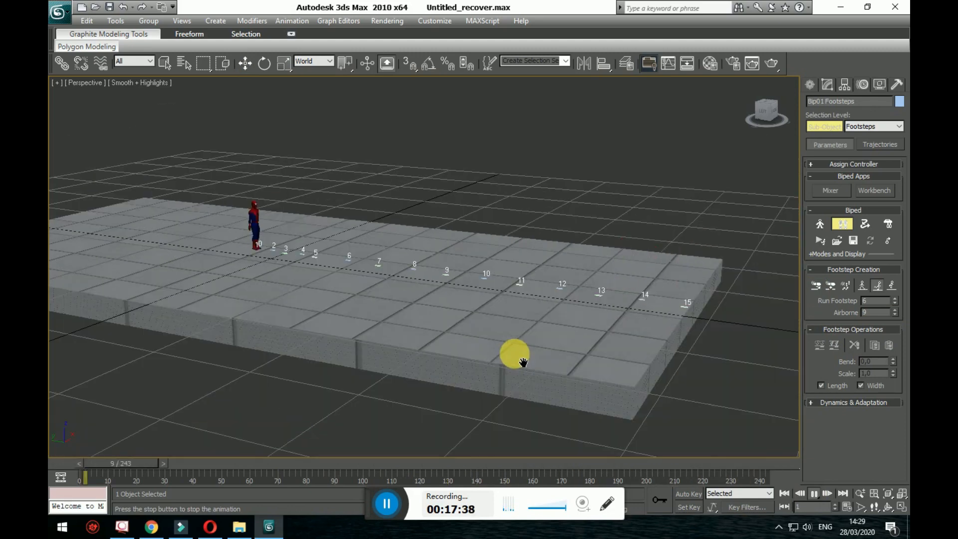
middle_click_drag(526, 347, 336, 302)
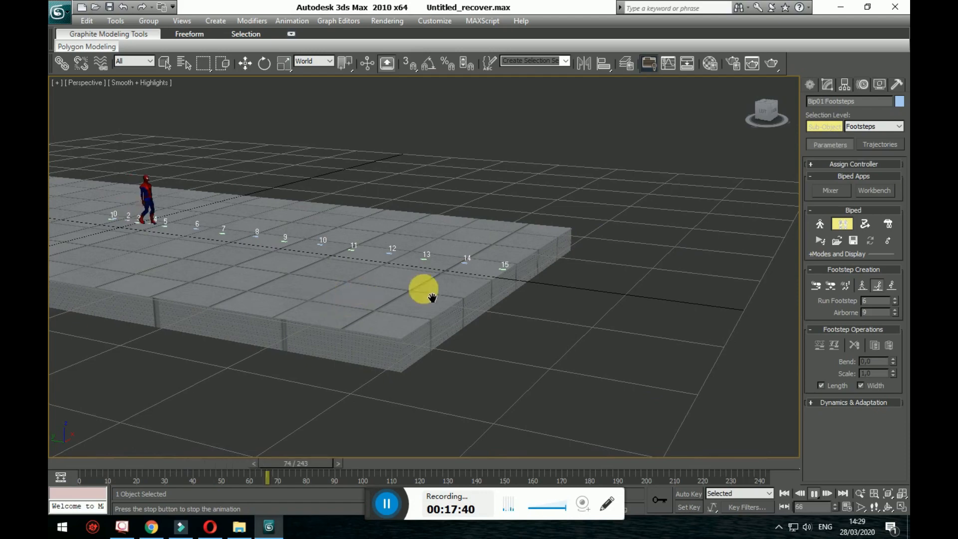
left_click(814, 494)
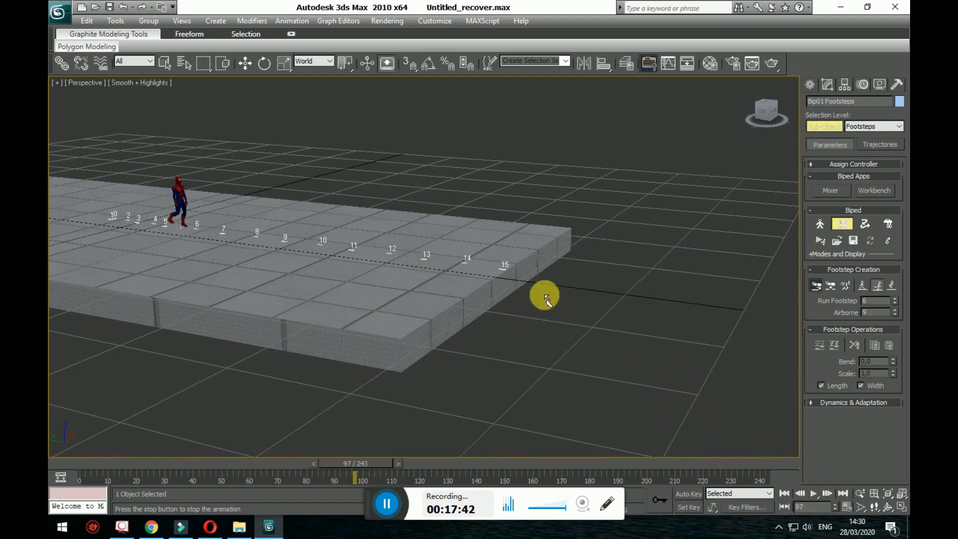
middle_click_drag(546, 299, 614, 361, "alt")
left_click_drag(352, 462, 70, 453)
scroll(396, 294, "up", 5)
middle_click_drag(404, 297, 448, 303)
scroll(449, 303, "down", 3)
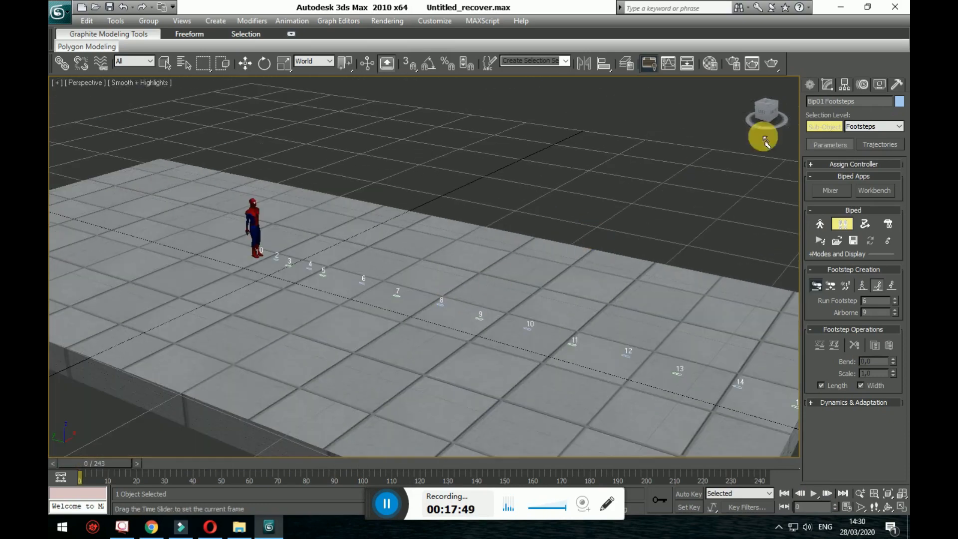
Place a standard Omni light on the ground box near the character and raise it well above the box.
left_click(813, 85)
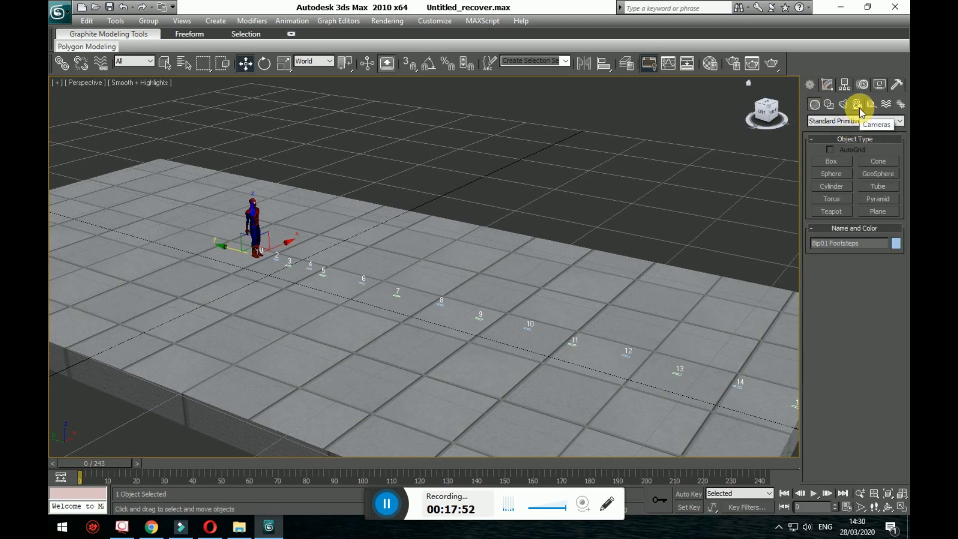
left_click(844, 105)
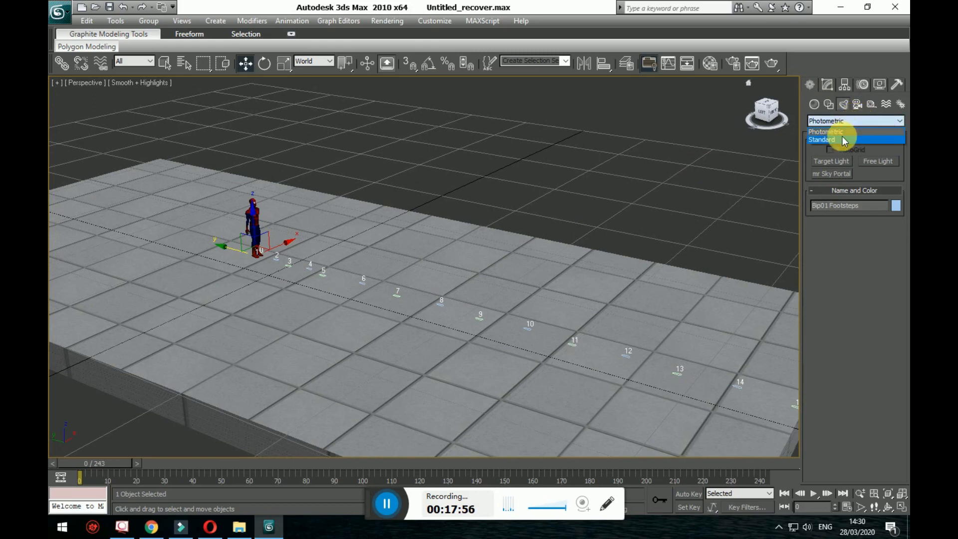
left_click(843, 130)
left_click(837, 187)
middle_click_drag(583, 250, 621, 199)
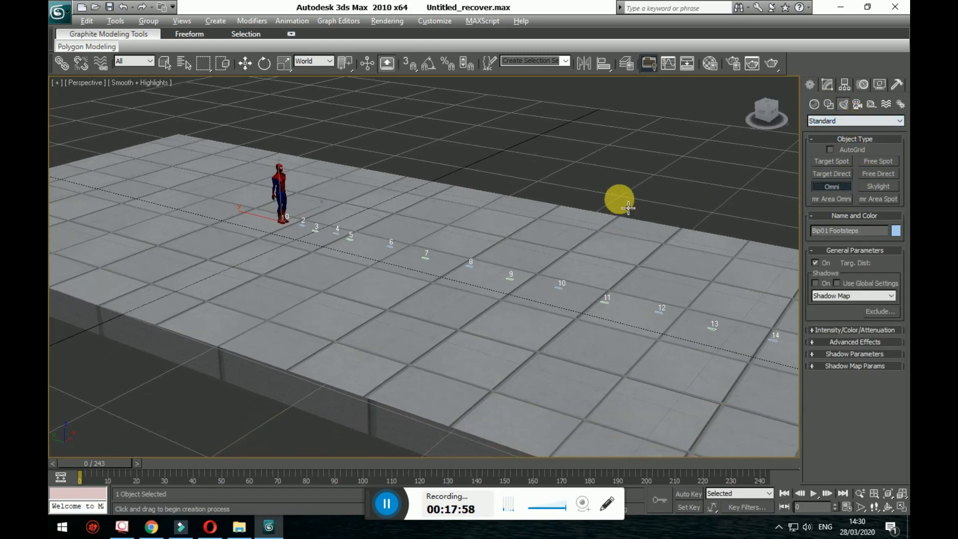
left_click(387, 197)
left_click(245, 62)
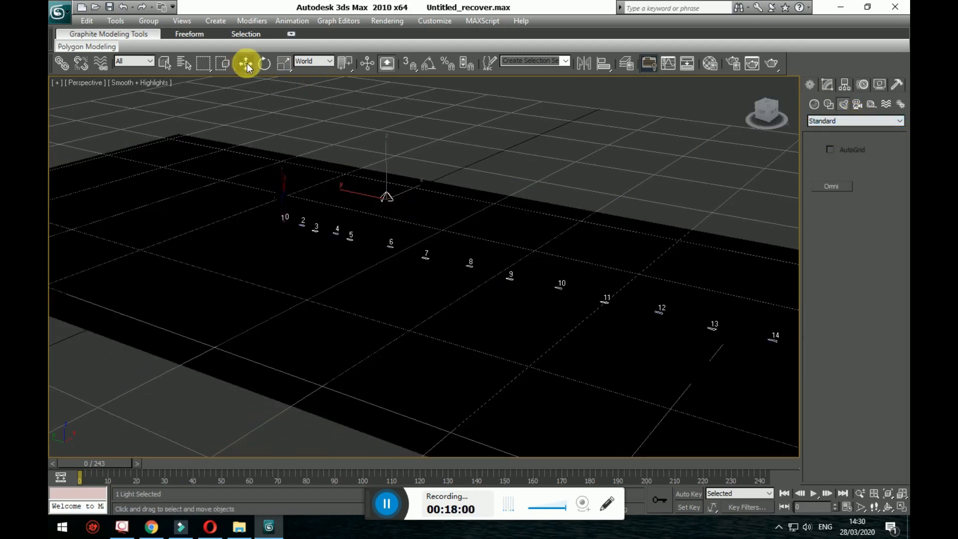
left_click_drag(390, 159, 418, 75)
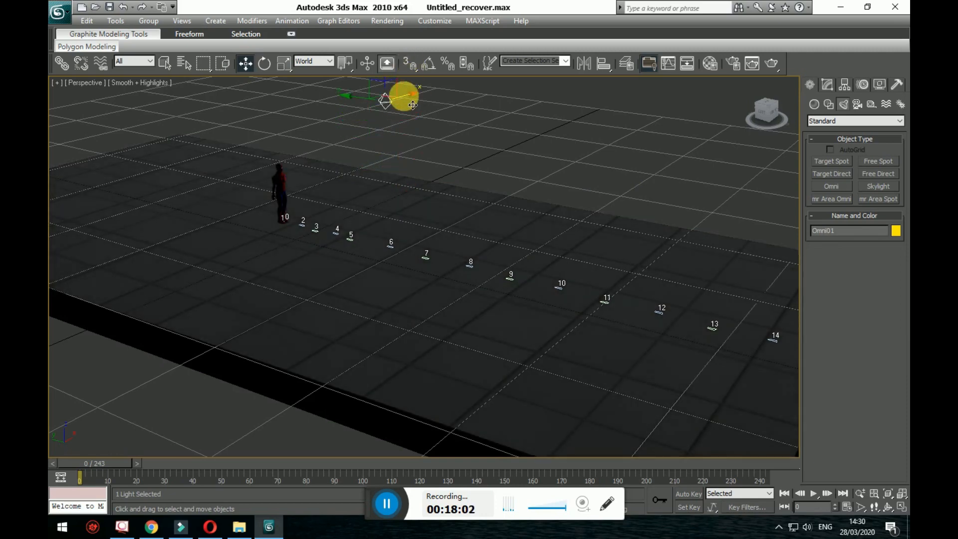
Clone the omni light three times as independent copies, spreading the lights along both long sides of the ground box.
mouse_move(417, 108)
left_mouse_down("shift")
mouse_move(263, 175)
mouse_move(152, 248)
mouse_move(102, 182)
left_mouse_up("shift")
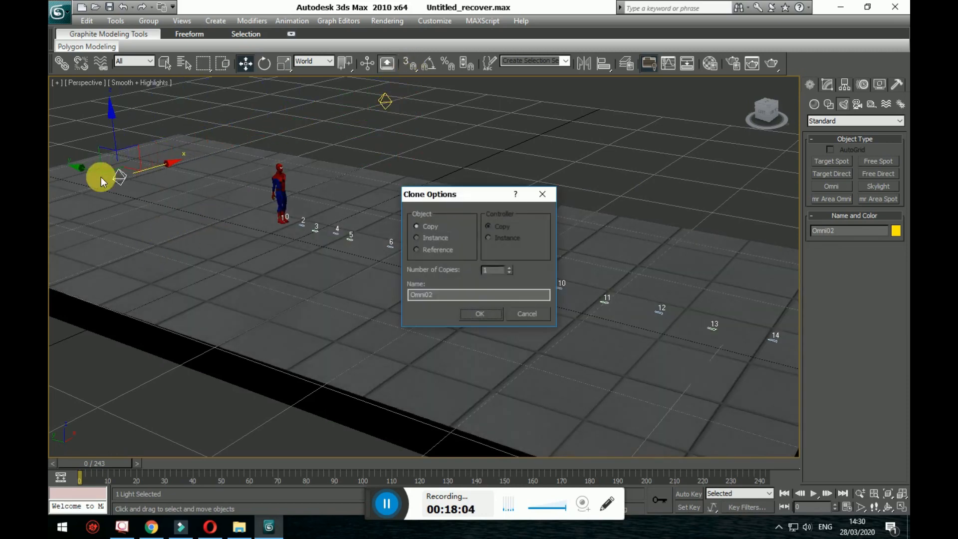
left_click(479, 313)
scroll(496, 291, "down", 5)
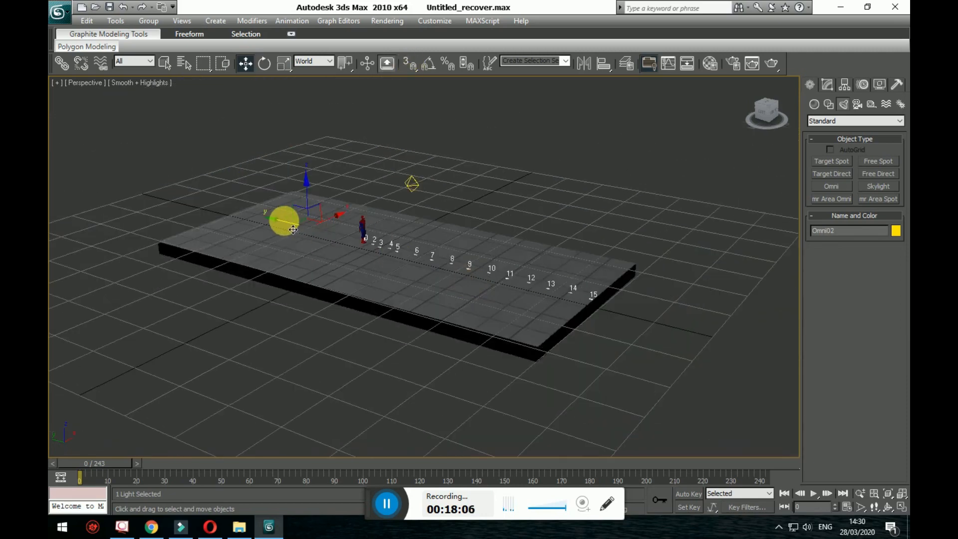
scroll(458, 308, "up", 4)
left_click_drag(458, 308, 476, 317, "shift")
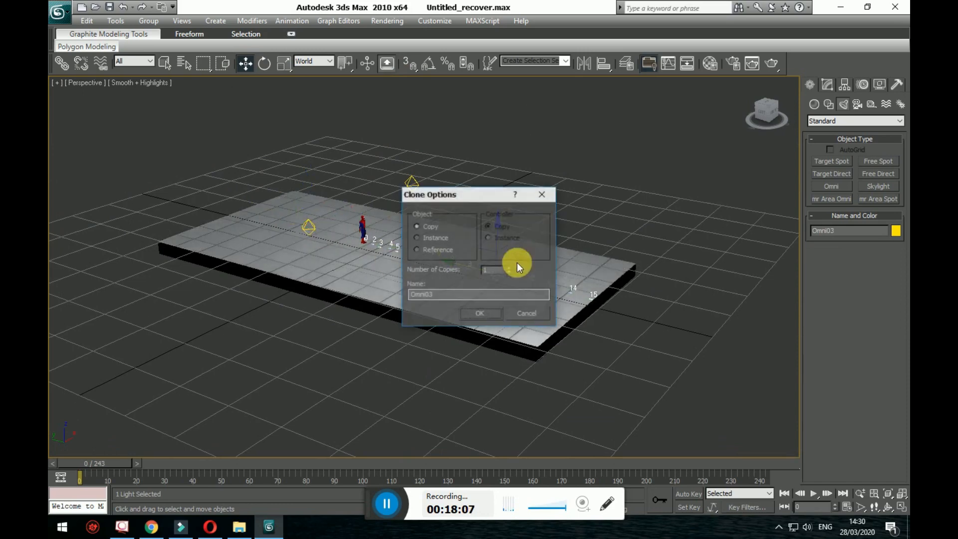
left_click(482, 312)
mouse_move(531, 268)
left_mouse_down("shift")
mouse_move(584, 229)
mouse_move(614, 229)
left_mouse_up("shift")
left_click(485, 315)
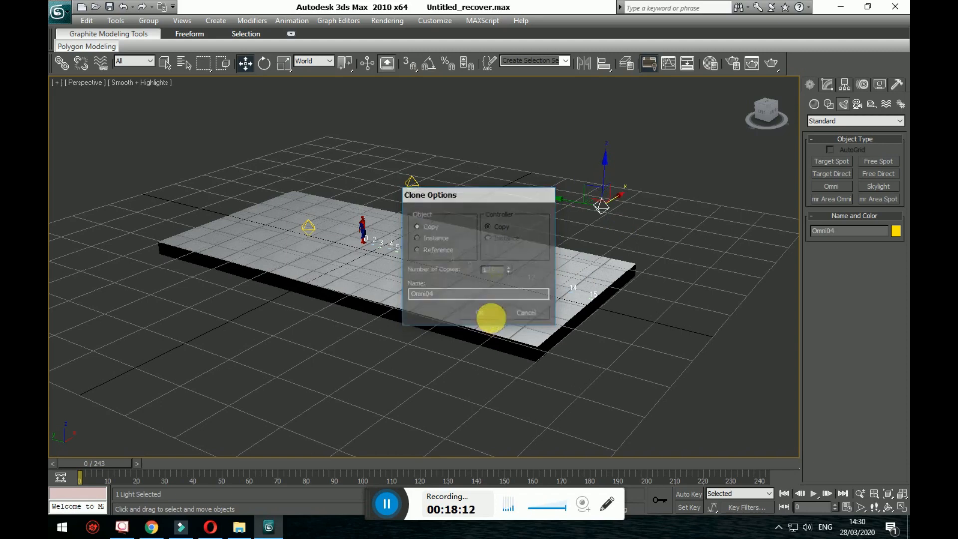
Create a target camera at the footstep path's end of the ground box, aimed back toward the Spider-Man character.
left_click(859, 104)
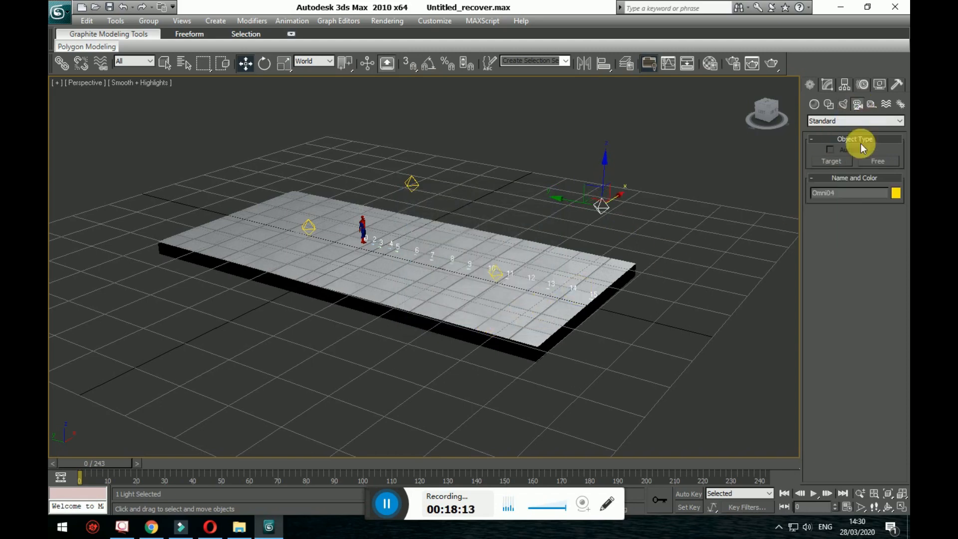
left_click(834, 162)
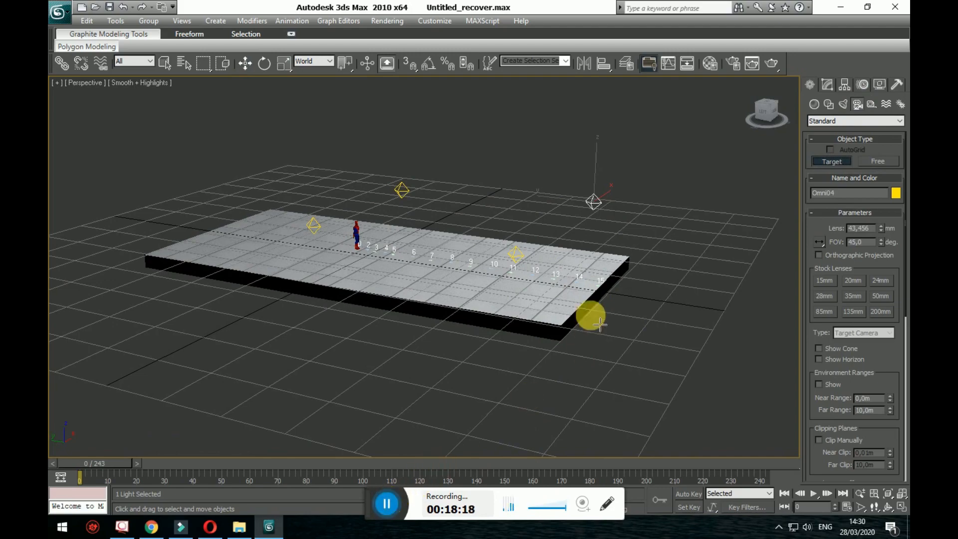
left_click_drag(614, 286, 391, 249)
middle_click_drag(448, 302, 381, 293, "alt")
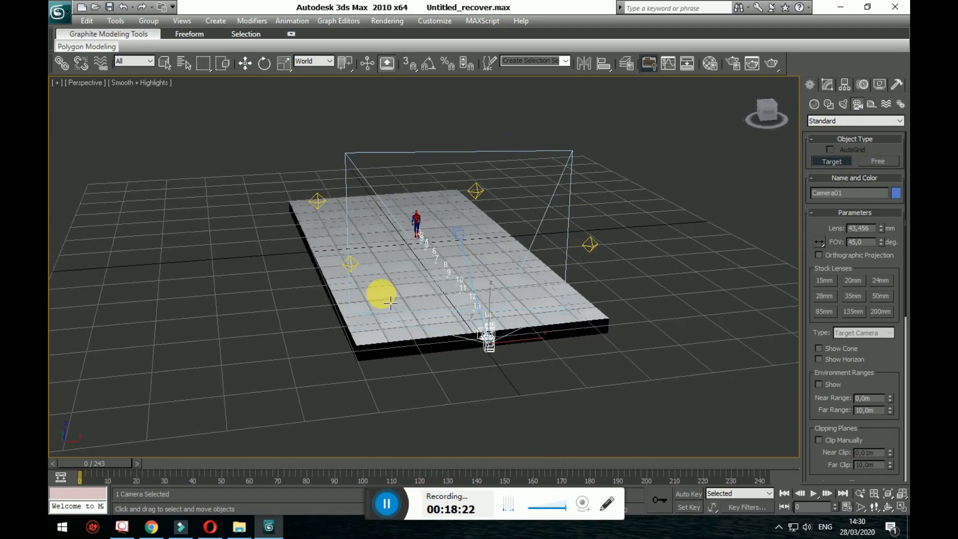
Move the camera along X toward a corner of the ground box and shift its target onto the Spider-Man character.
left_click(245, 64)
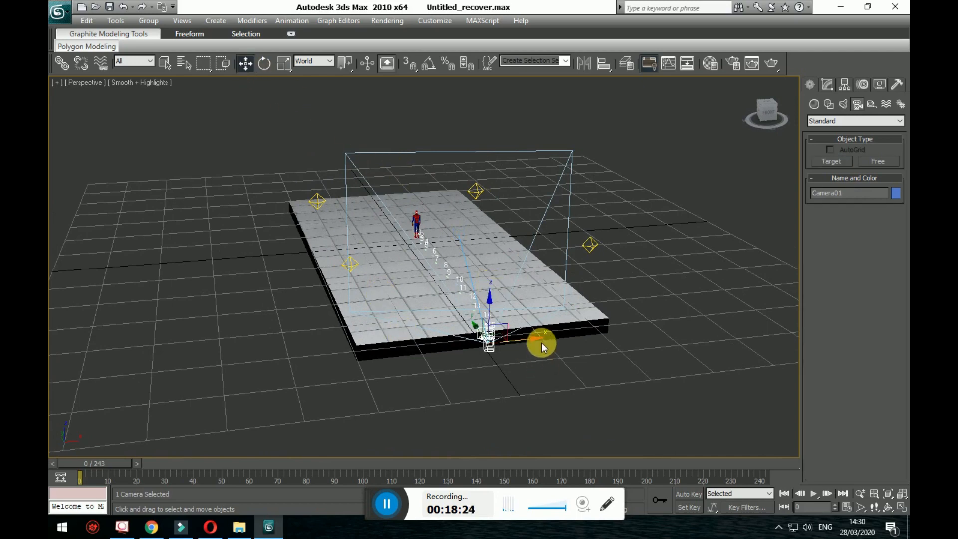
left_click_drag(484, 338, 430, 348)
left_click(462, 235)
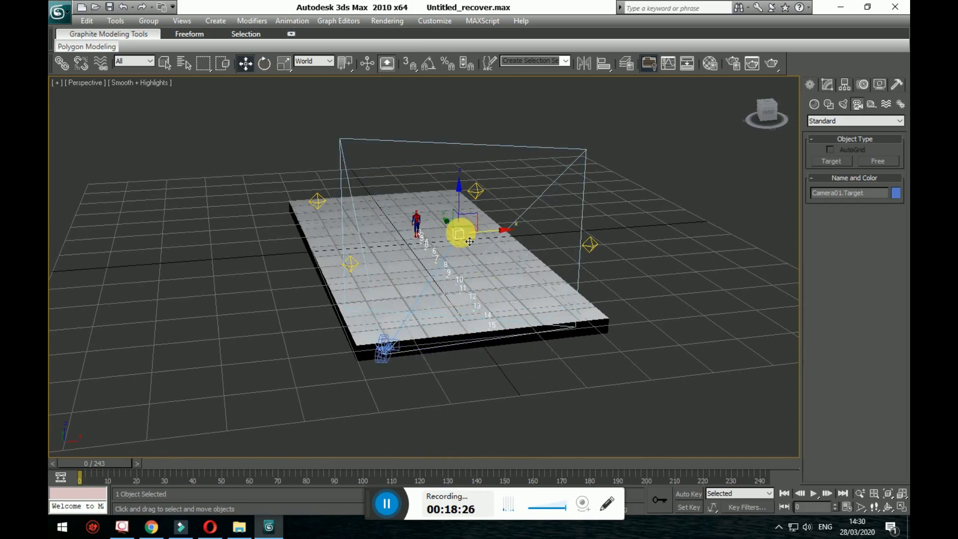
left_click_drag(502, 239, 457, 231)
Raise the camera above the ground box and move it closer to the character, near footstep 8.
middle_click_drag(498, 247, 402, 227, "alt")
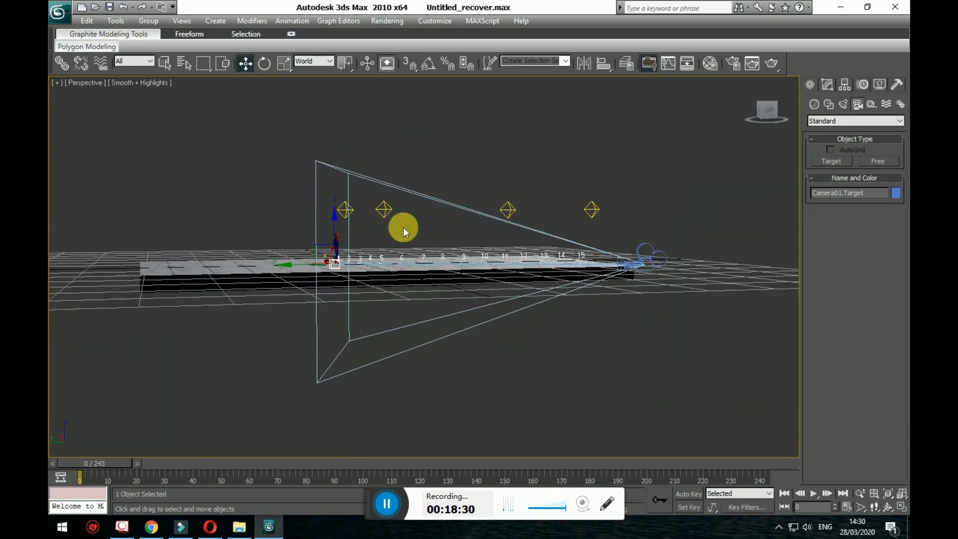
middle_click_drag(343, 232, 706, 320, "alt")
left_click(655, 298)
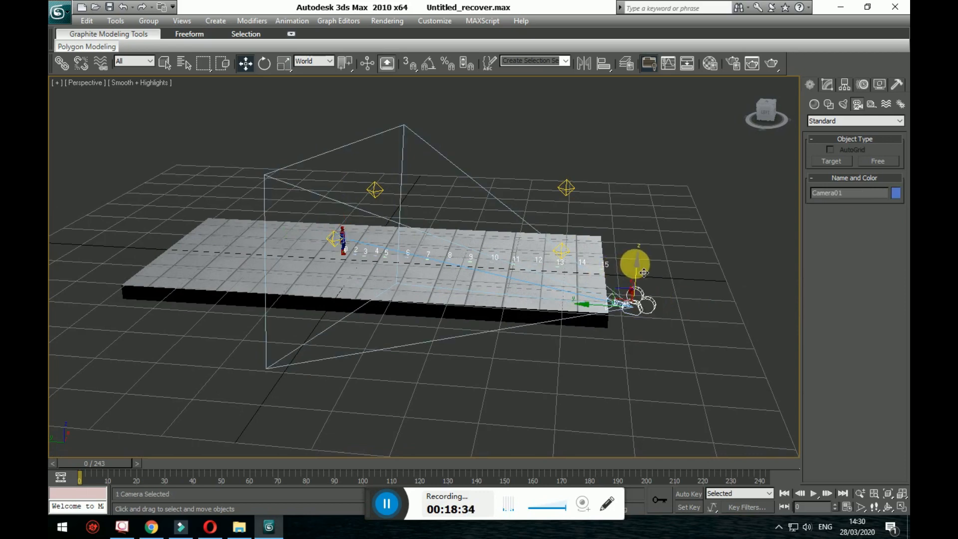
left_click_drag(637, 265, 637, 240)
left_click_drag(603, 290, 413, 216)
middle_click_drag(538, 320, 428, 263, "alt")
left_click_drag(394, 264, 450, 253)
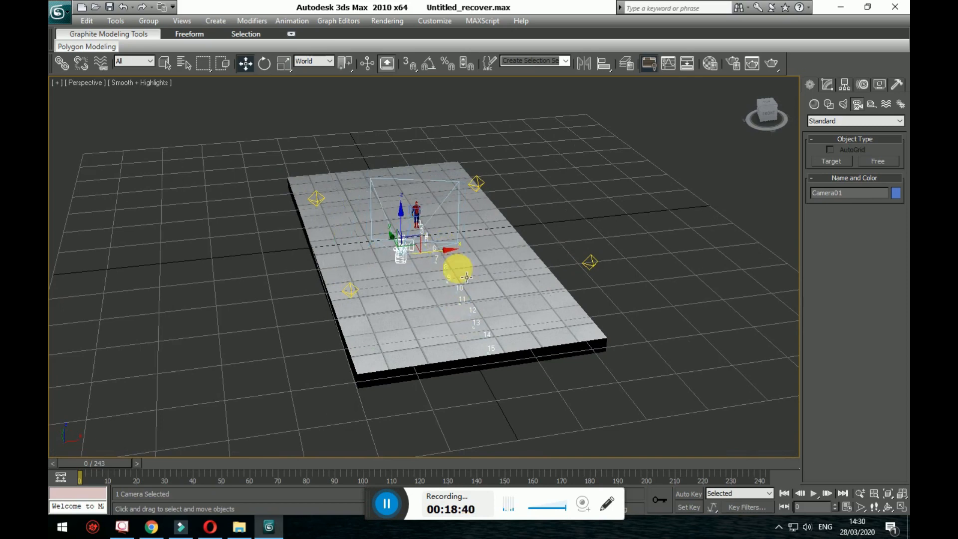
Restore the four-viewport layout and switch the Front viewport to the Camera01 view.
left_click(902, 507)
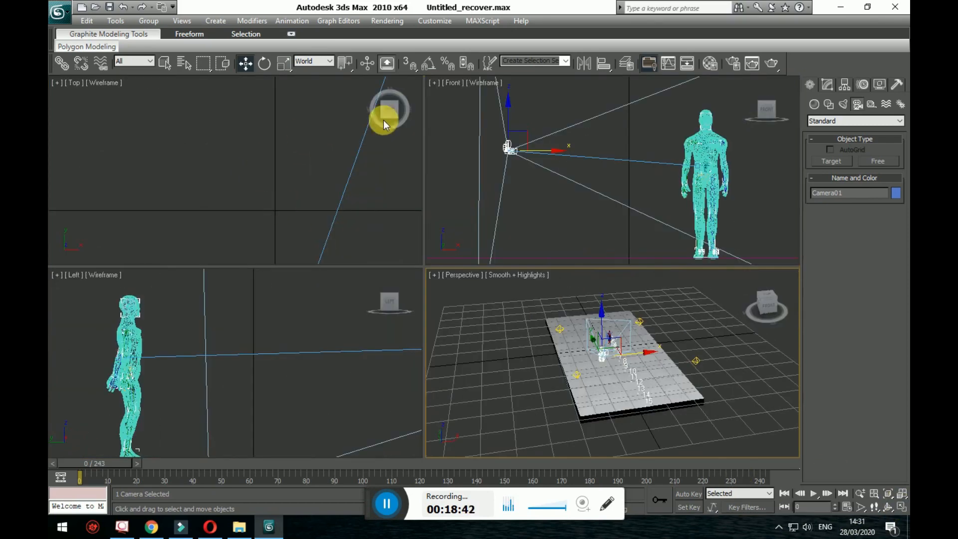
left_click(451, 86)
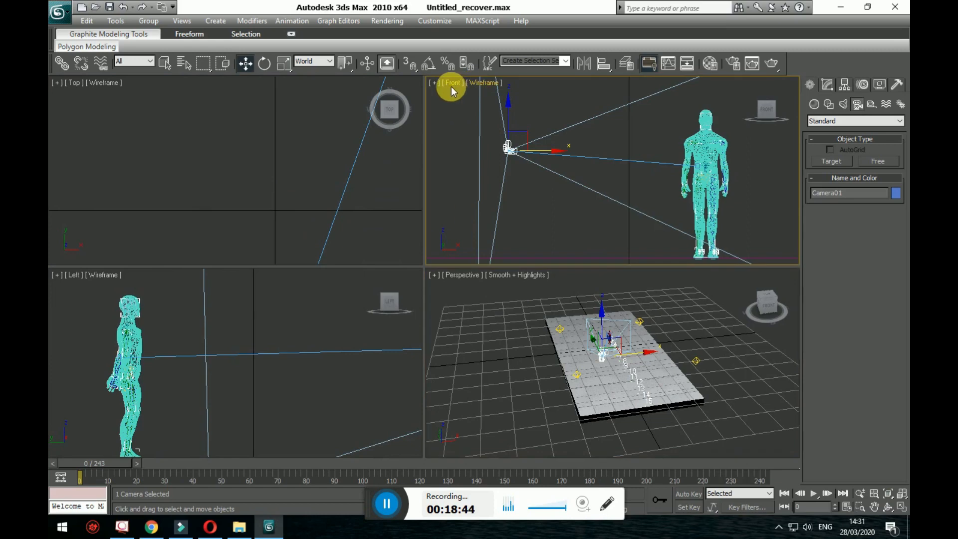
mouse_move(476, 98)
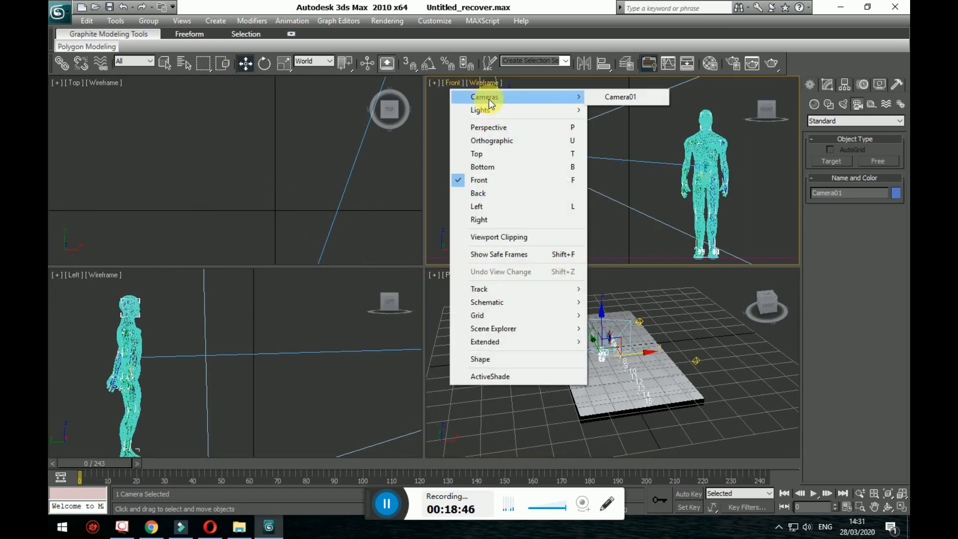
left_click(611, 97)
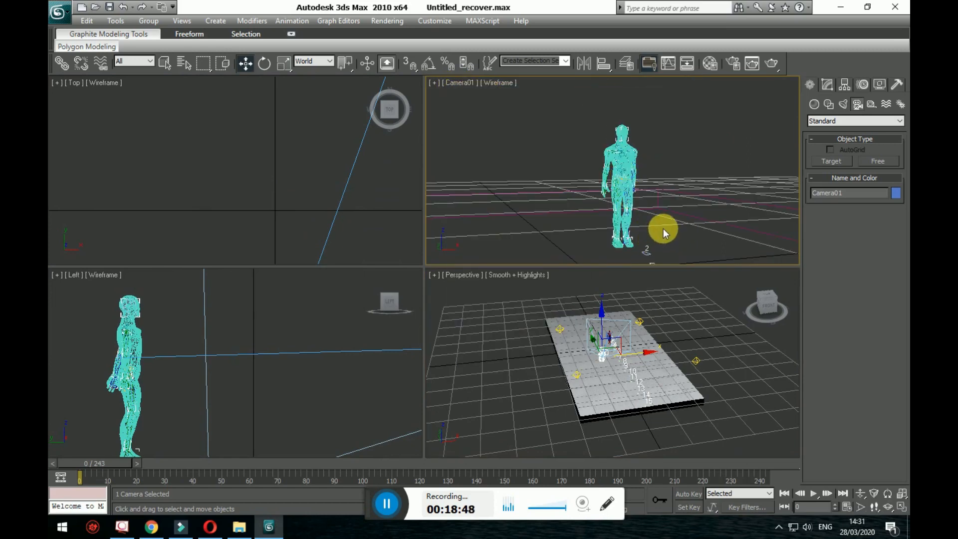
Scrub the animation forward and back to frame 0 to check the character's framing in the camera view.
right_click(685, 307)
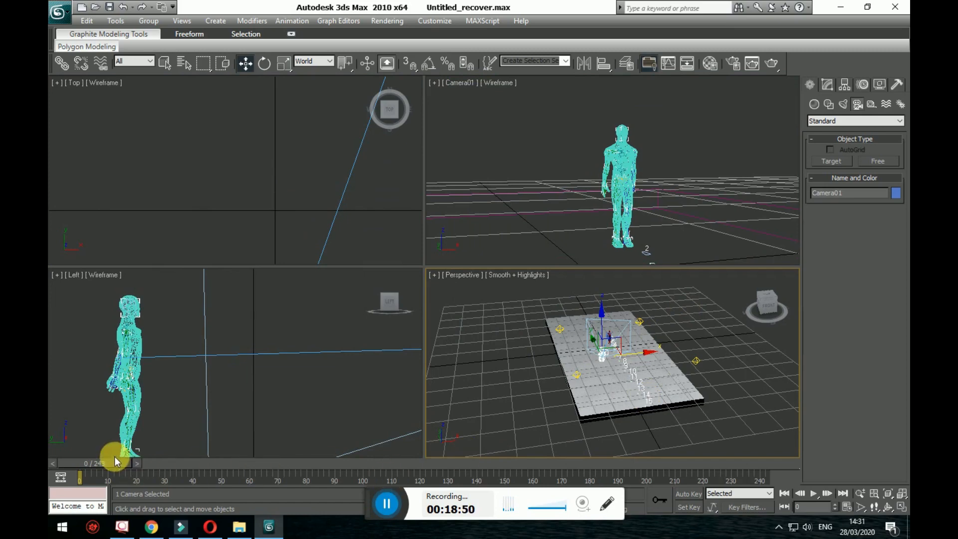
left_click_drag(115, 456, 377, 464)
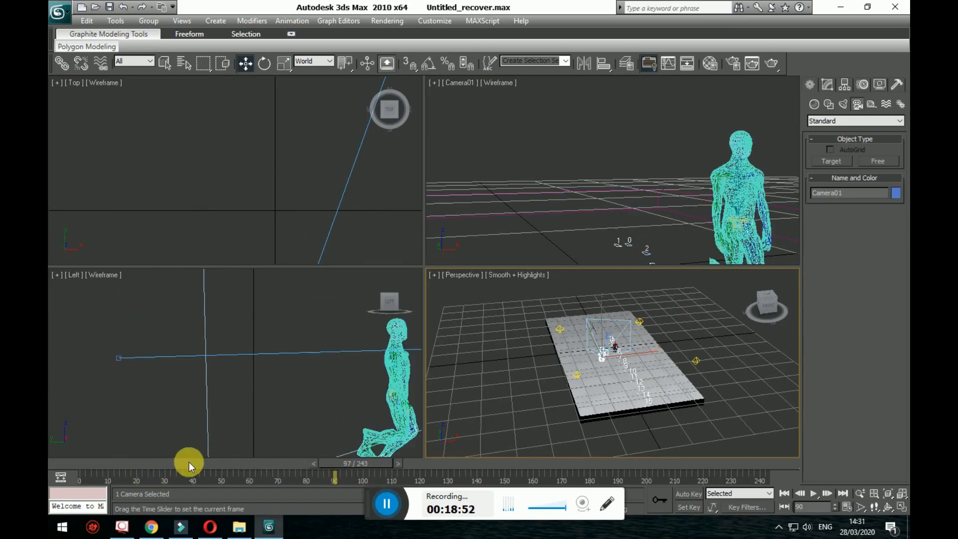
left_click_drag(189, 462, 94, 463)
Turn on Auto Key, maximize the Perspective viewport and go to frame 243.
middle_click_drag(490, 375, 631, 413, "alt")
scroll(619, 378, "up", 3)
scroll(573, 422, "up", 3)
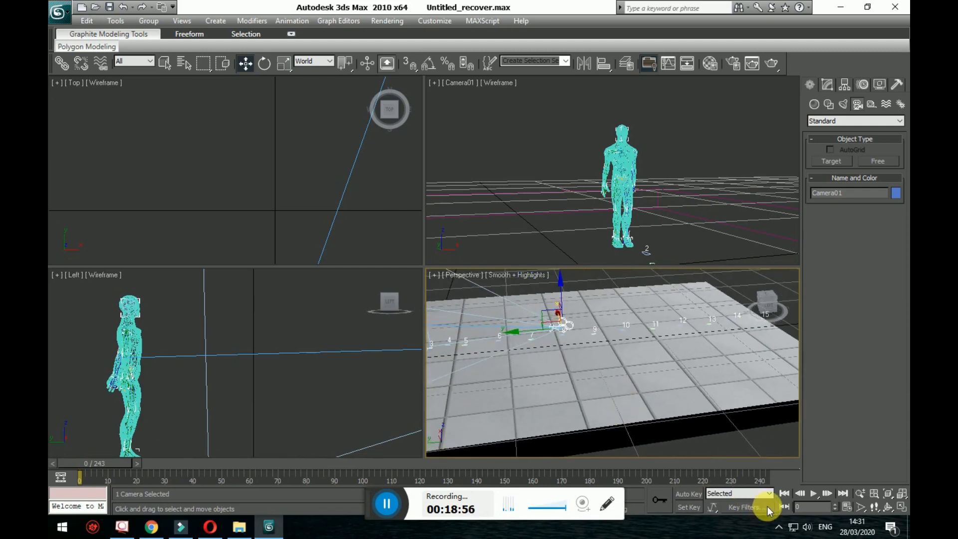
middle_click_drag(738, 449, 756, 402)
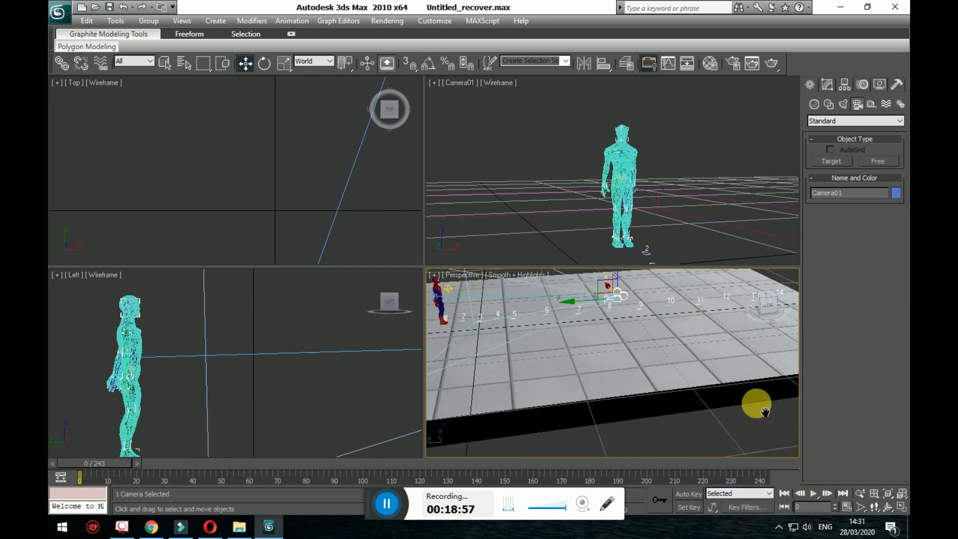
left_click(690, 494)
left_click(903, 507)
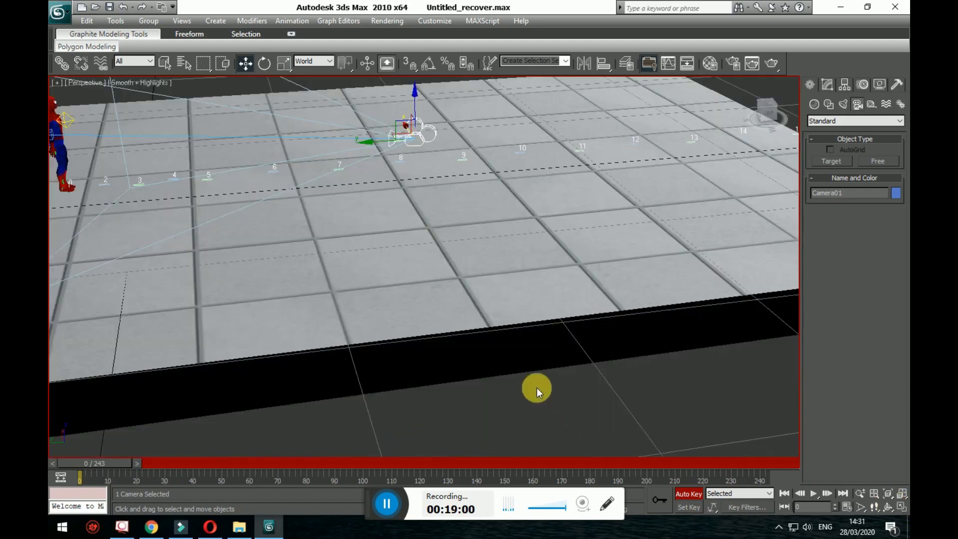
middle_click_drag(534, 387, 706, 461)
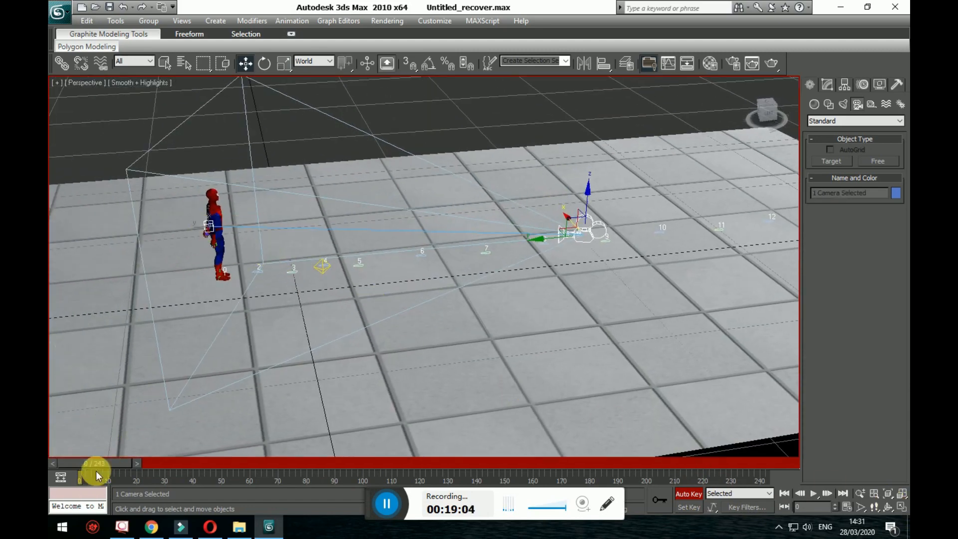
left_click_drag(128, 460, 819, 466)
key("w")
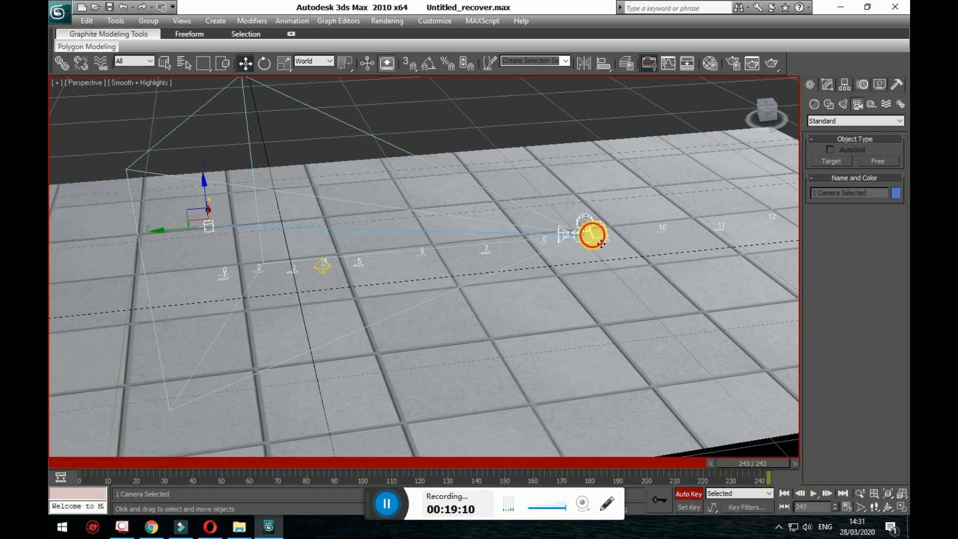
Move the camera together with its target along the path at frame 243 so it frames the character at footstep 15.
scroll(338, 352, "down", 5)
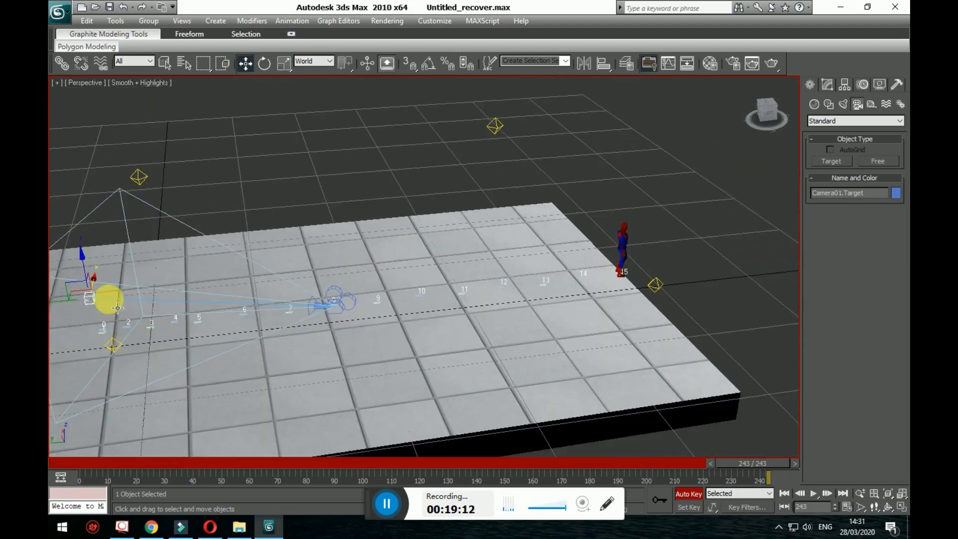
left_click_drag(63, 312, 379, 299)
key("ctrl+z")
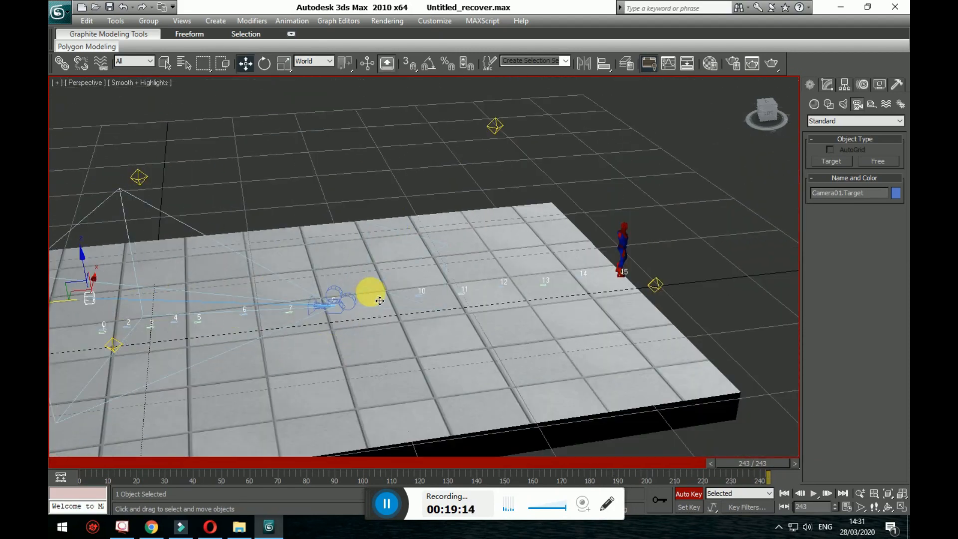
left_click(346, 317)
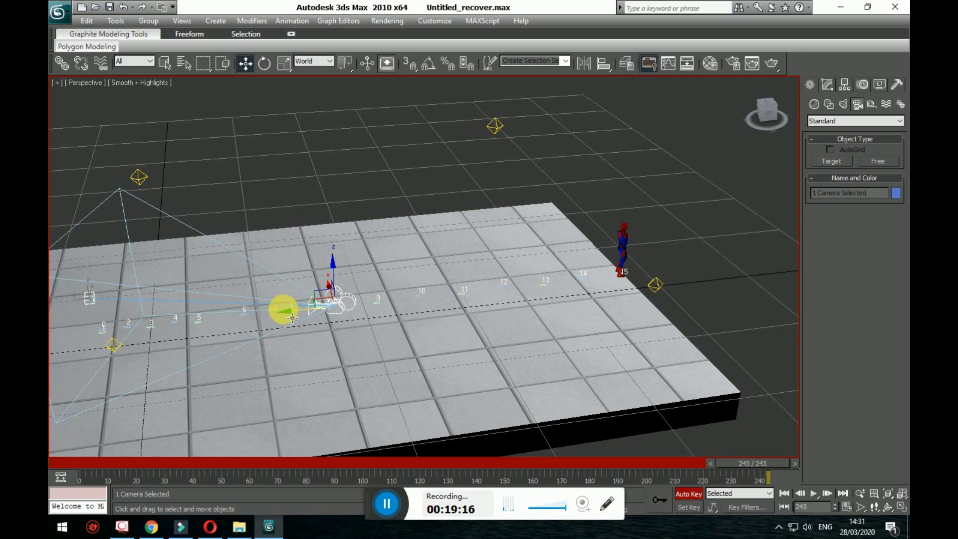
left_click_drag(295, 322, 797, 285)
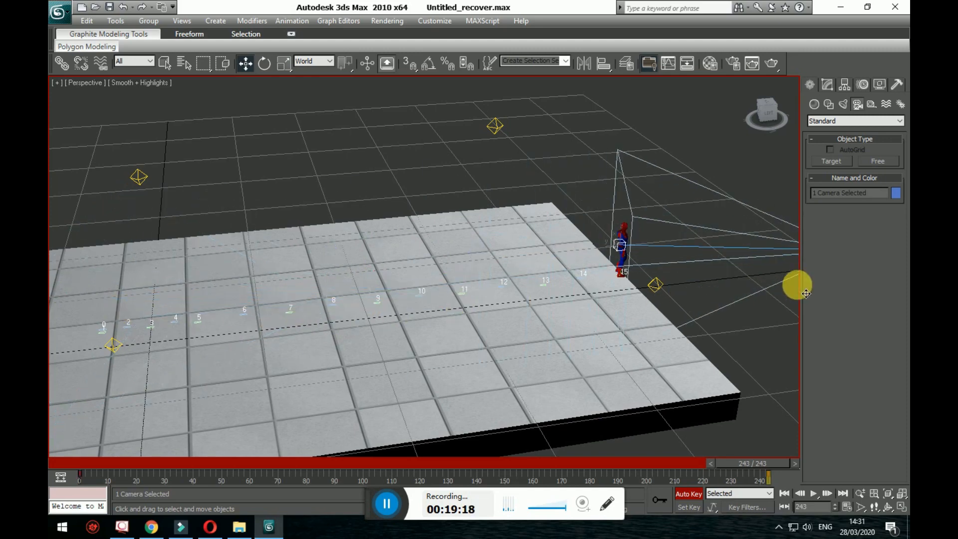
Restore the four viewports, scrub back to frame 0 to check the camera motion, and turn off Auto Key.
left_click(902, 505)
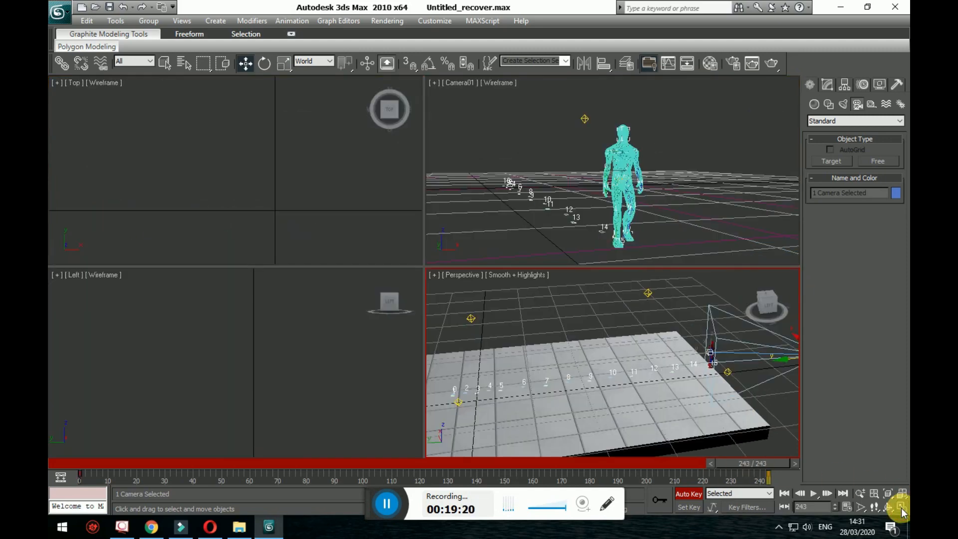
left_click_drag(770, 466, 82, 443)
key("w")
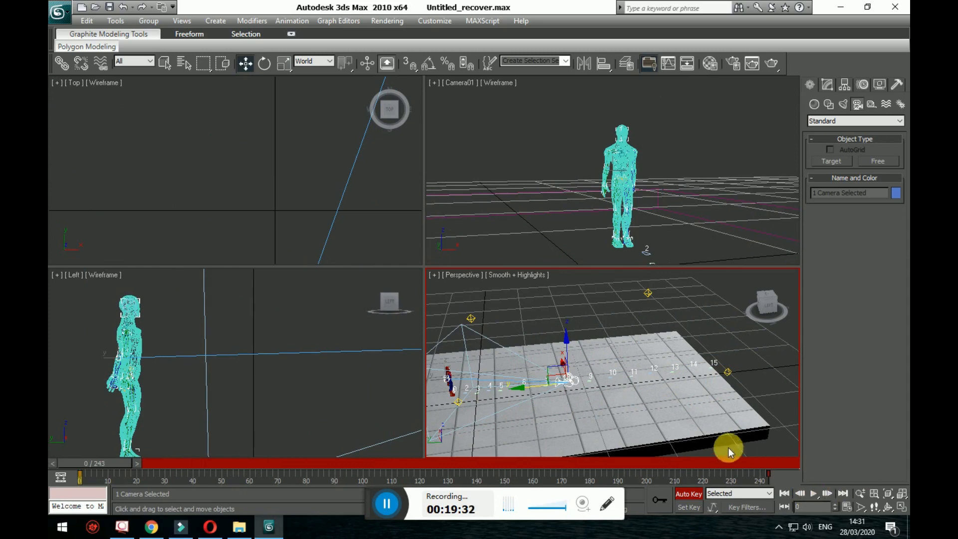
left_click(688, 494)
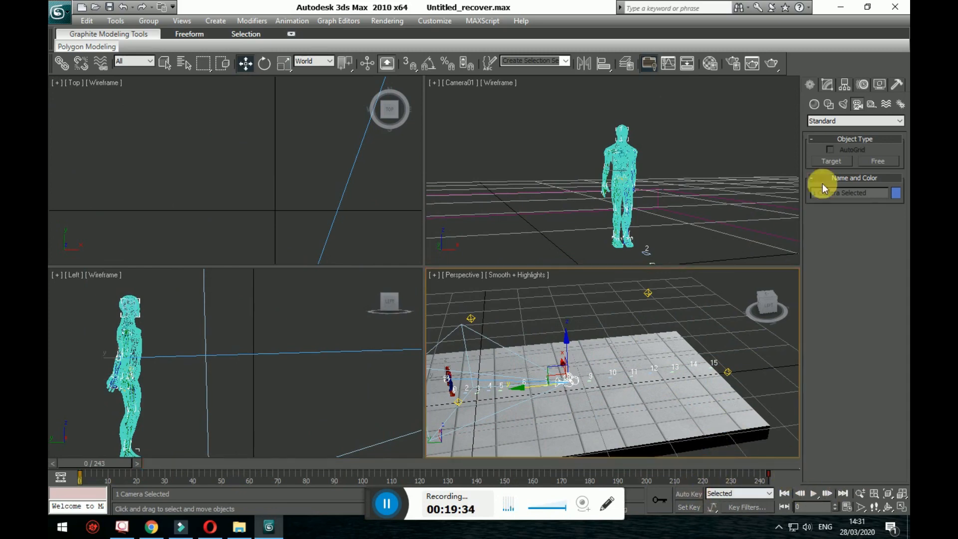
Set up the render for the frame range 0 to 240 at an output size of 320x240.
left_click(734, 64)
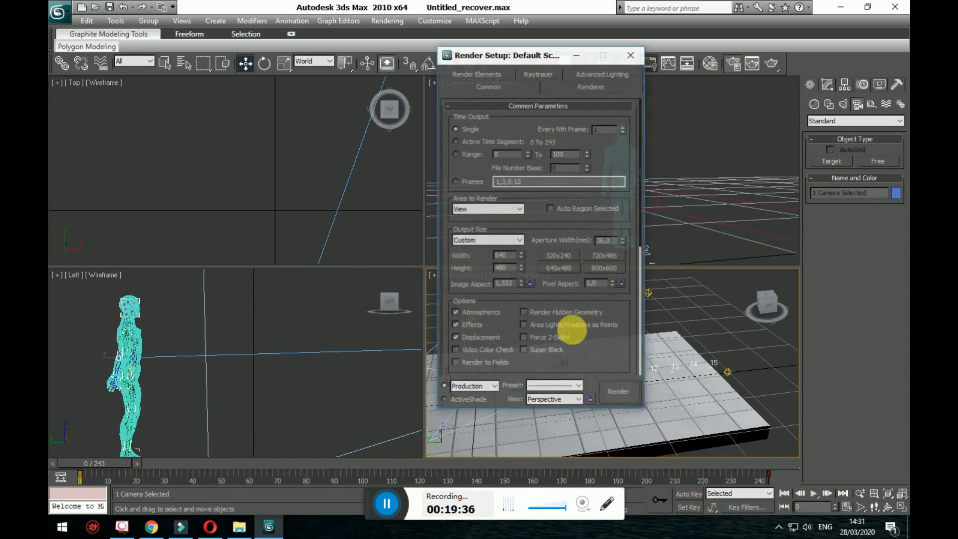
left_click(558, 256)
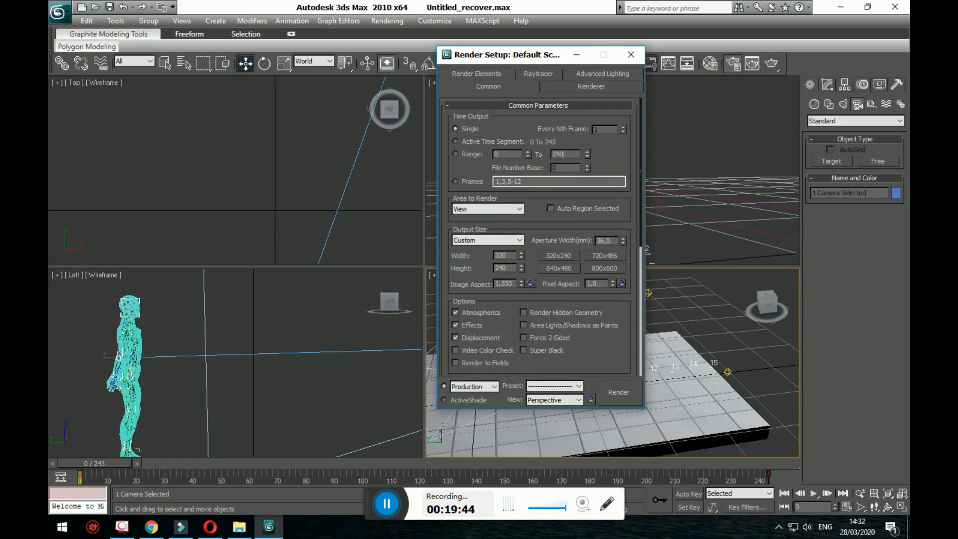
Set the render output to an AVI file named q11 in the Videos folder, using the MJPEG Compressor at quality 100.
scroll(554, 310, "down", 5)
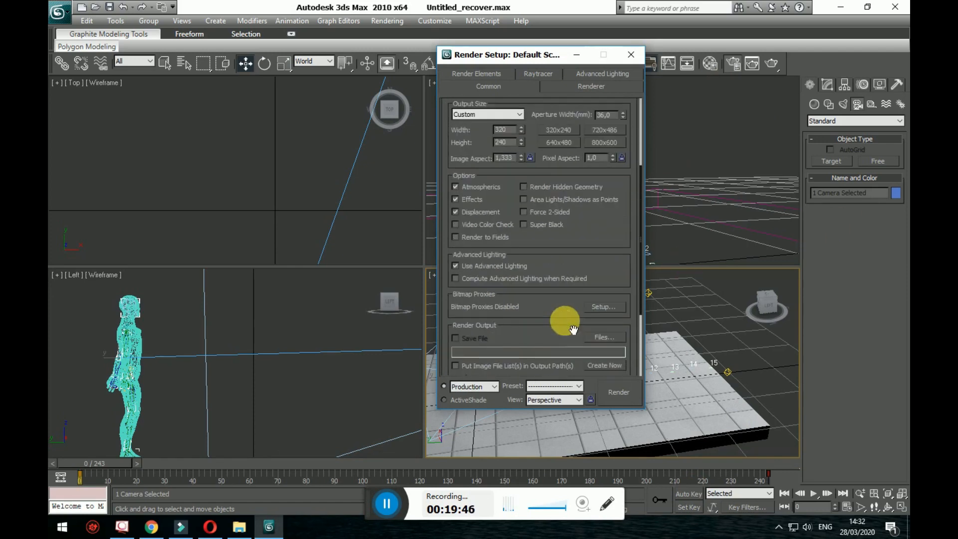
left_click(604, 302)
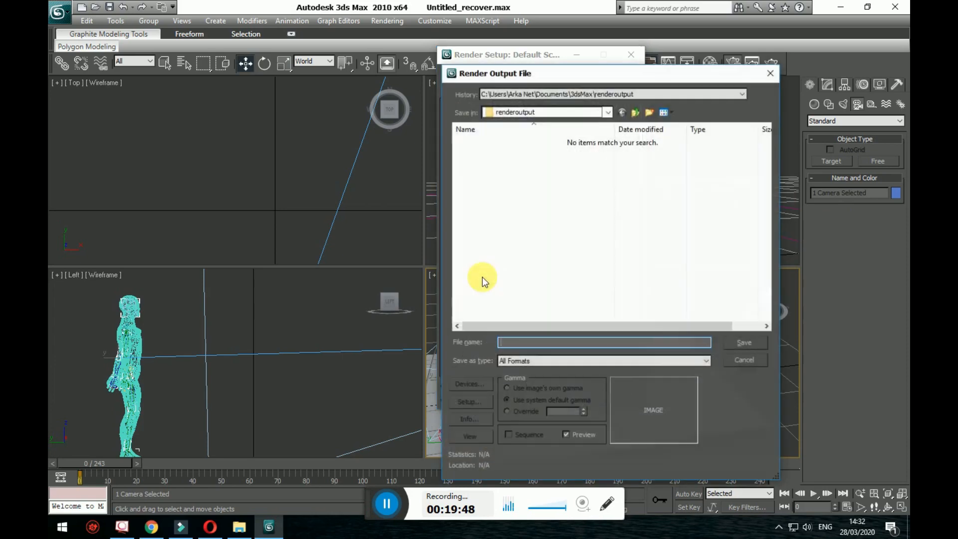
left_click(607, 113)
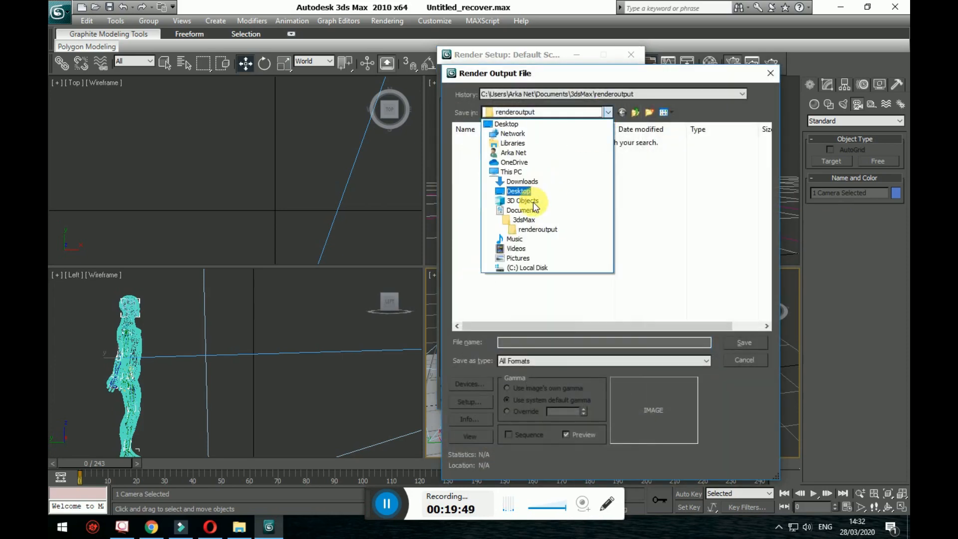
left_click(517, 249)
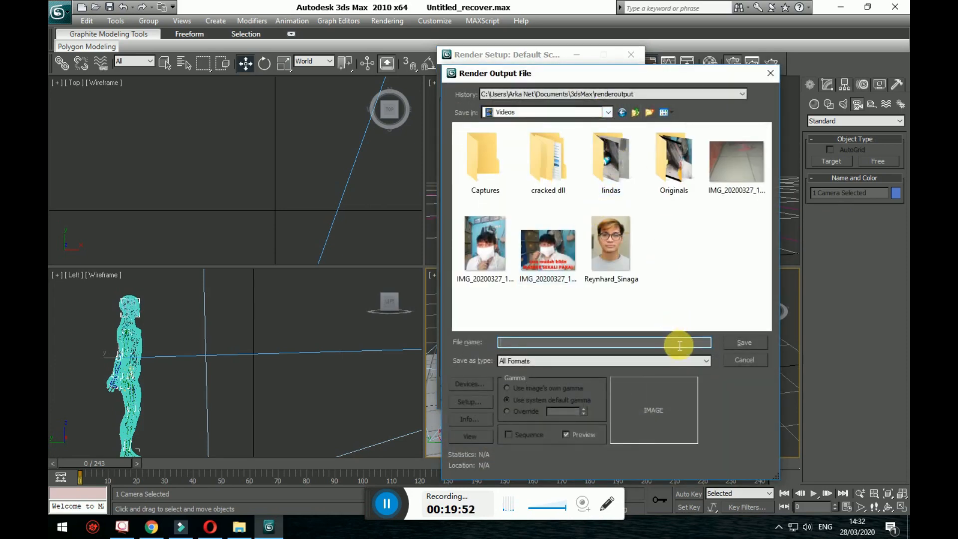
left_click(653, 360)
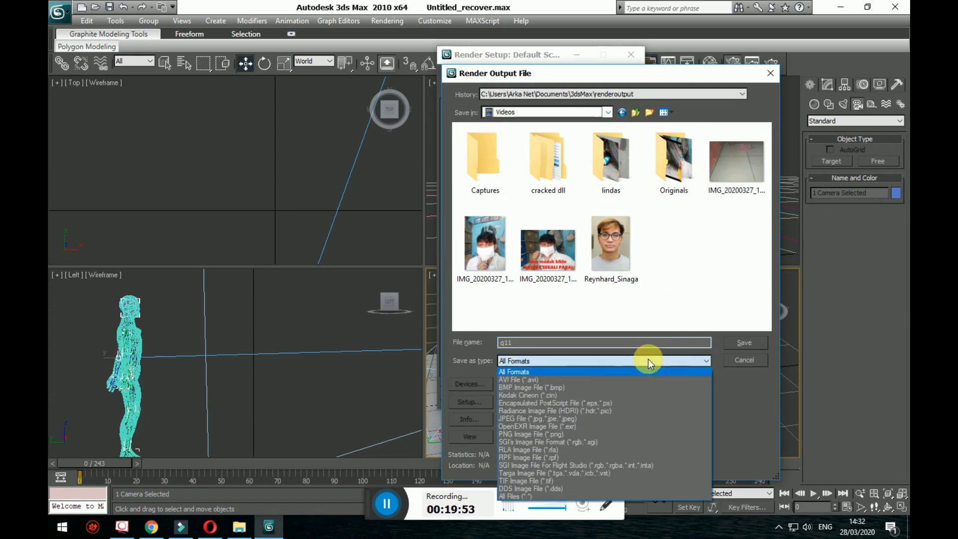
left_click(523, 381)
left_click(743, 344)
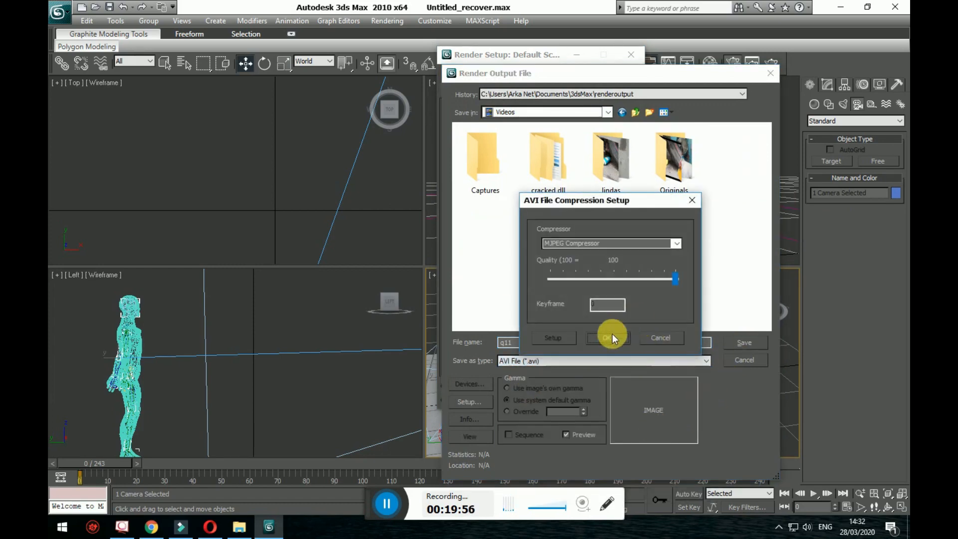
left_click(609, 338)
left_click(627, 390)
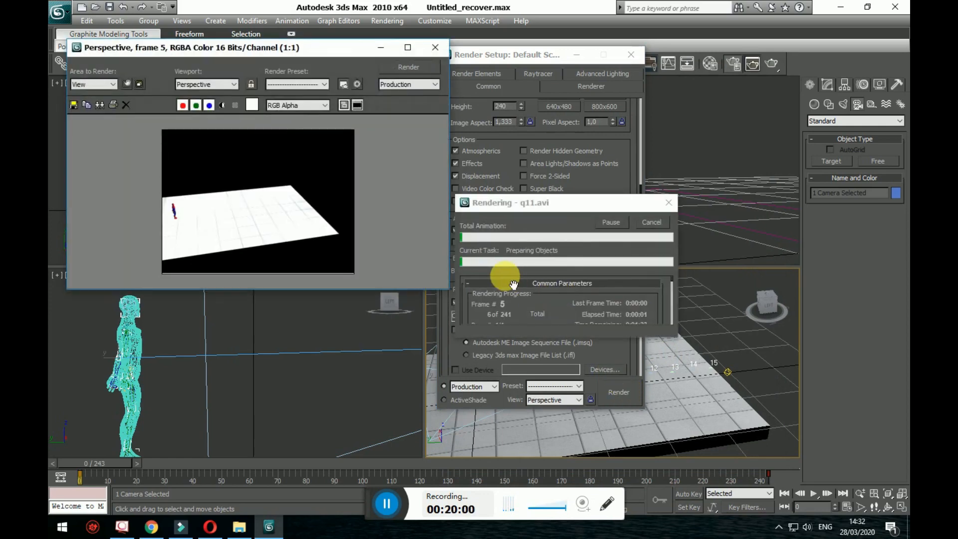
left_click(435, 47)
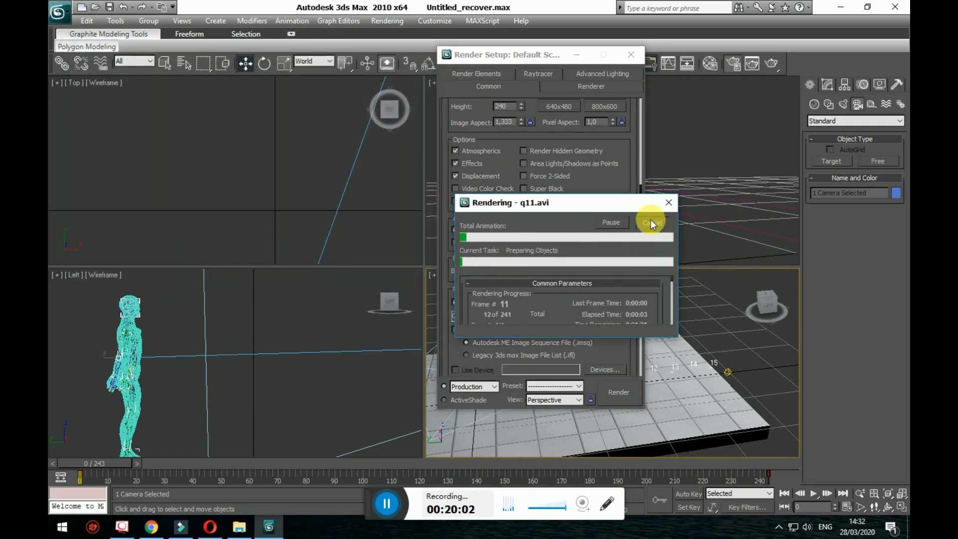
left_click(651, 221)
Set the render view to Camera01 and start rendering the animation.
left_click(549, 400)
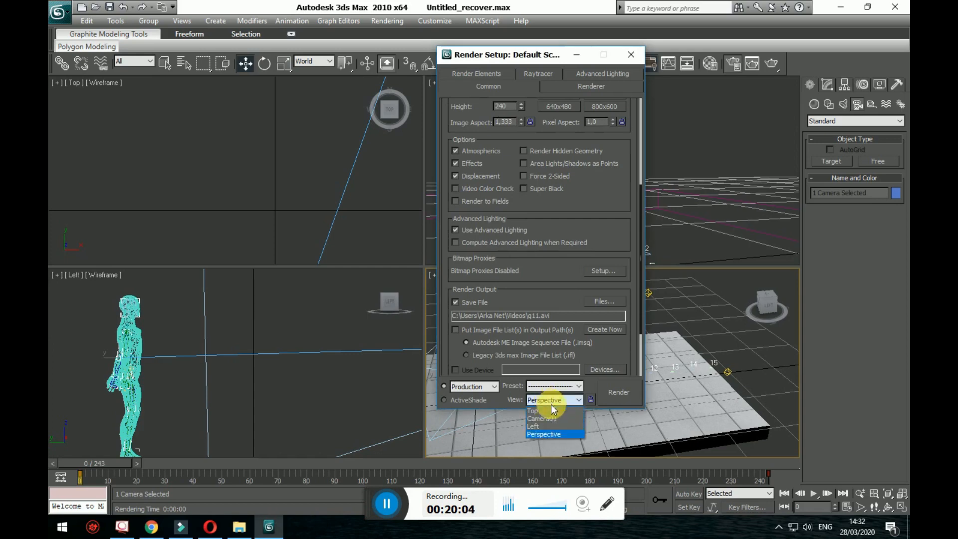
left_click(551, 437)
left_click(620, 392)
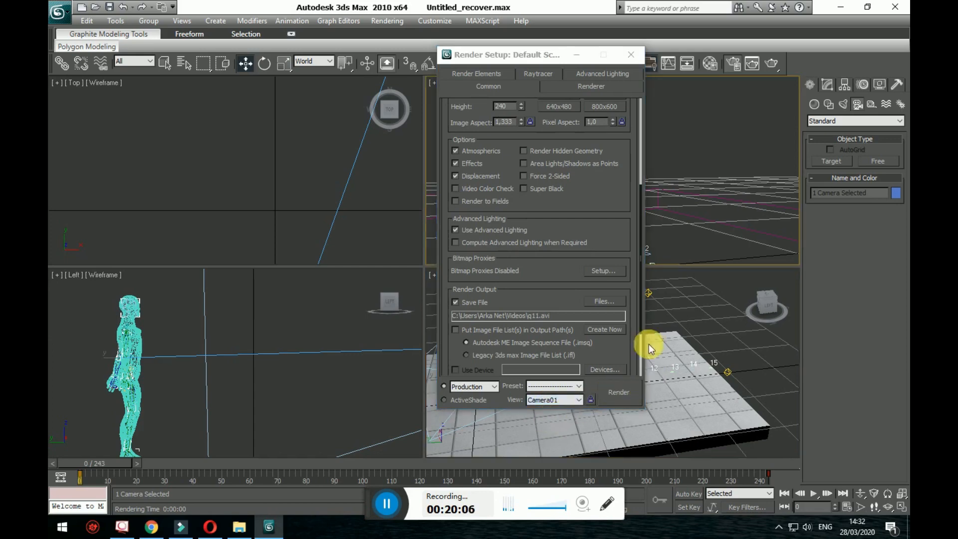
Close the rendered frame window, switch to File Explorer and open the q11 video from the Videos folder.
left_click(455, 277)
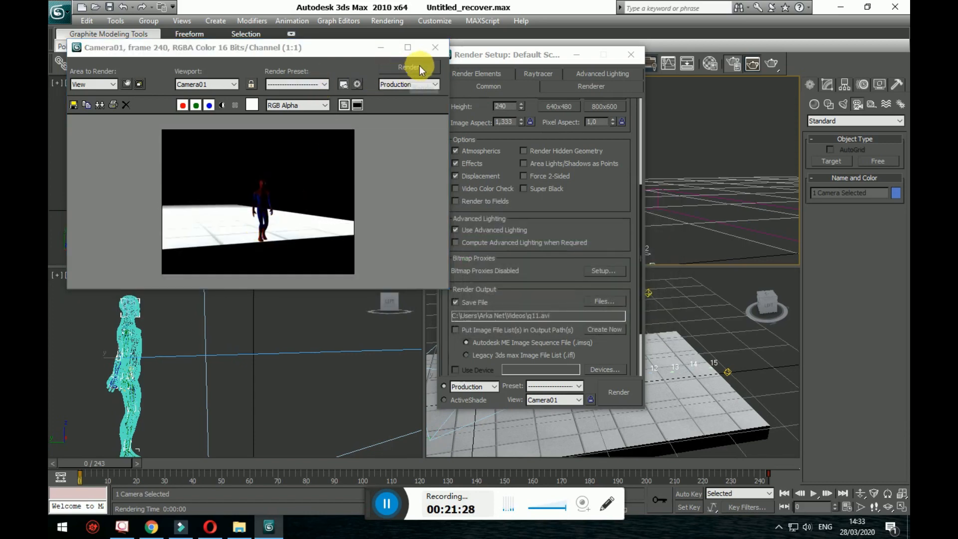
left_click(435, 46)
left_click(239, 527)
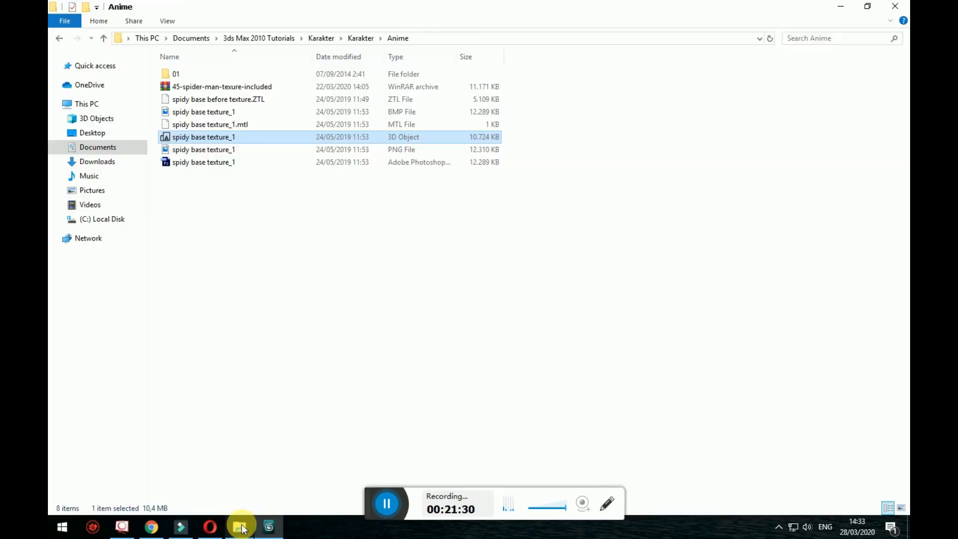
left_click(116, 205)
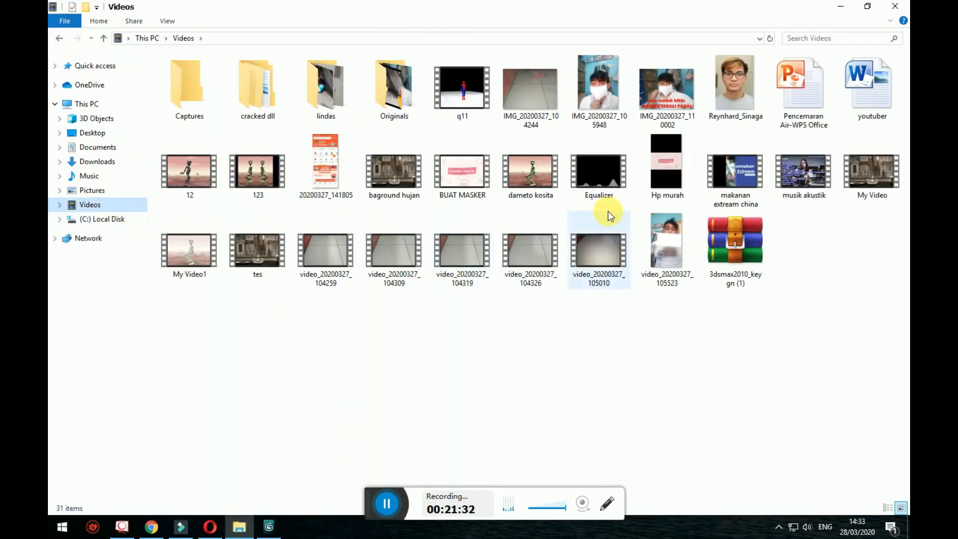
left_click(457, 110)
double_click(457, 110)
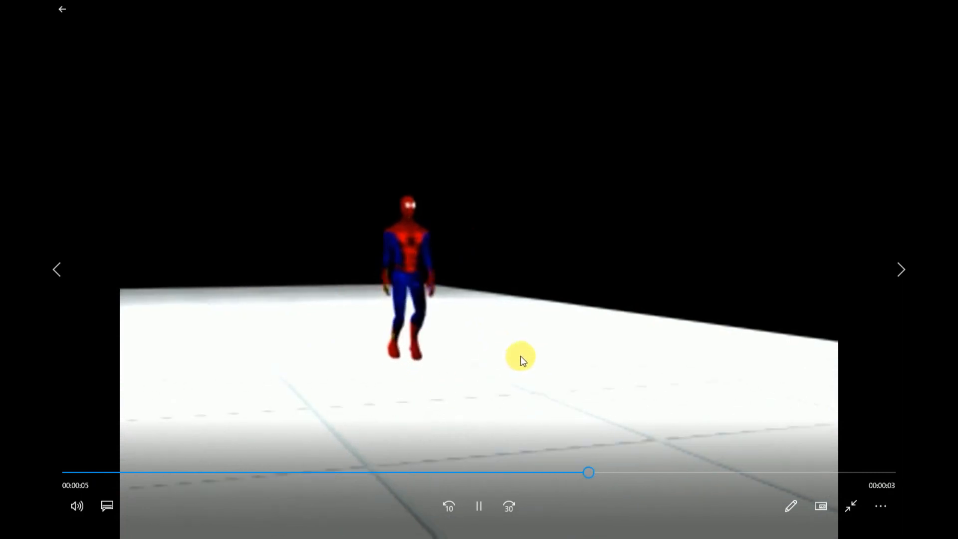
Exit full-screen playback, shrink the player window, replay the q11 video and close the player.
double_click(681, 371)
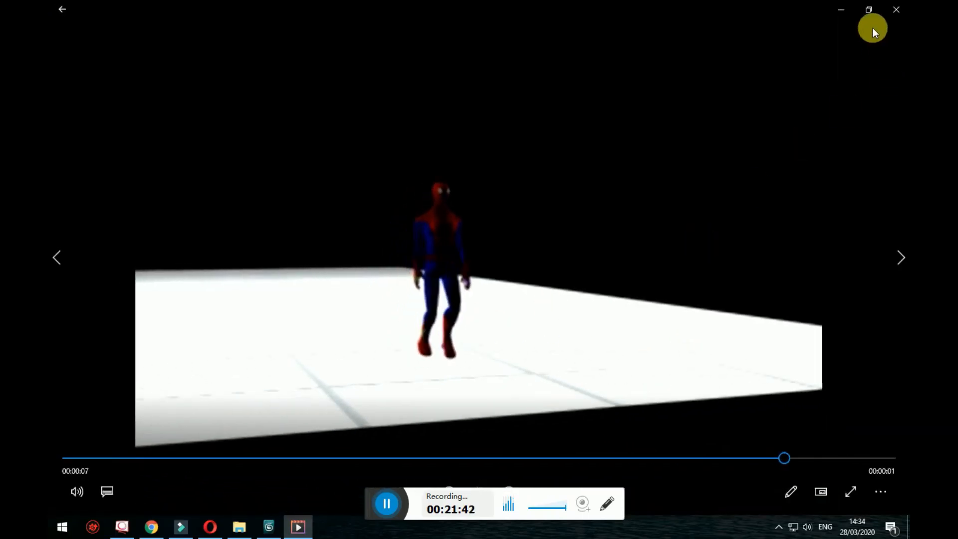
left_click(869, 11)
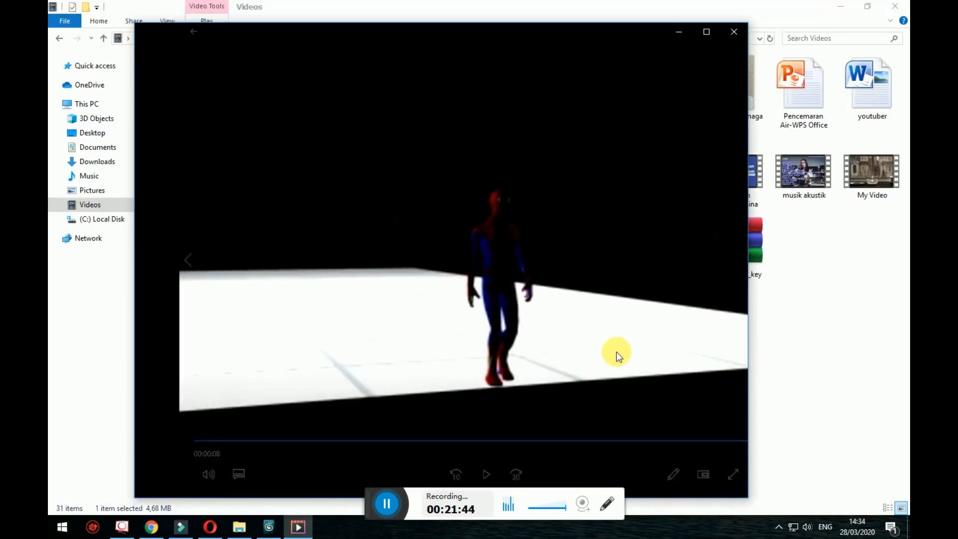
left_click_drag(750, 503, 610, 394)
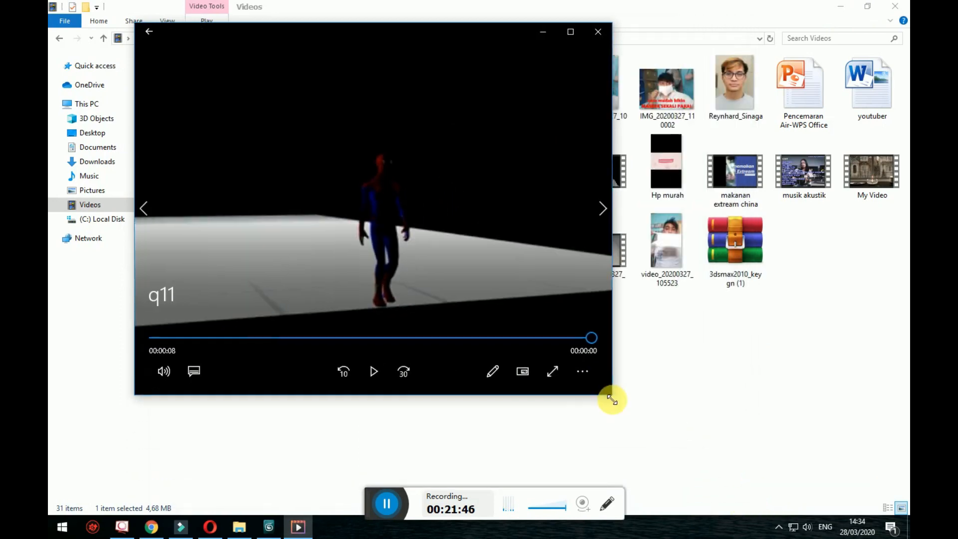
left_click(365, 370)
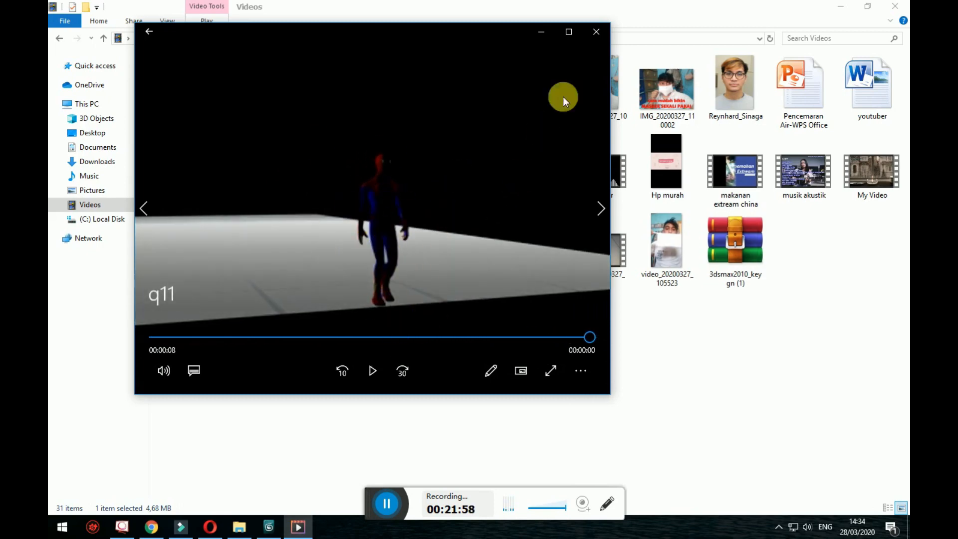
left_click(595, 32)
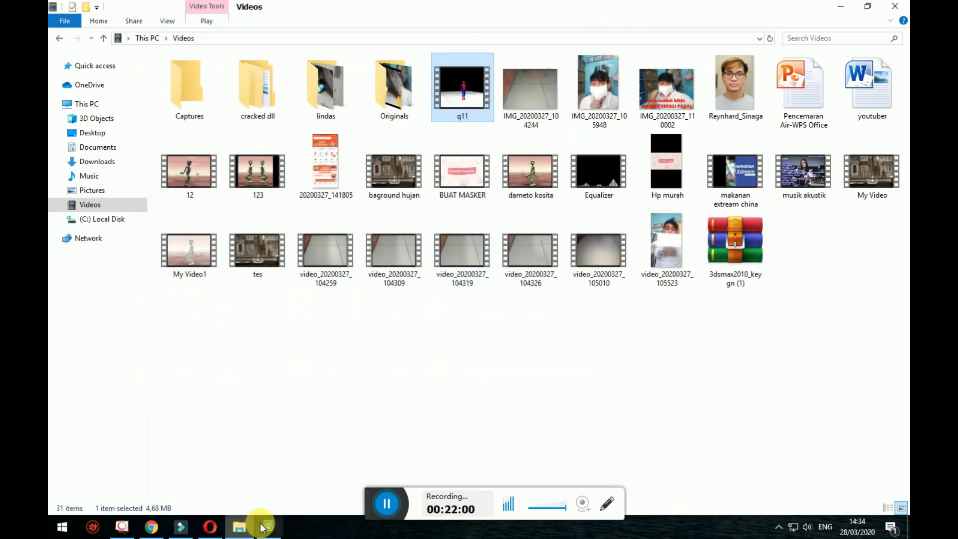
Switch back to 3ds Max, set the render output size to 800x600 and close the render setup.
left_click(265, 527)
scroll(571, 134, "up", 3)
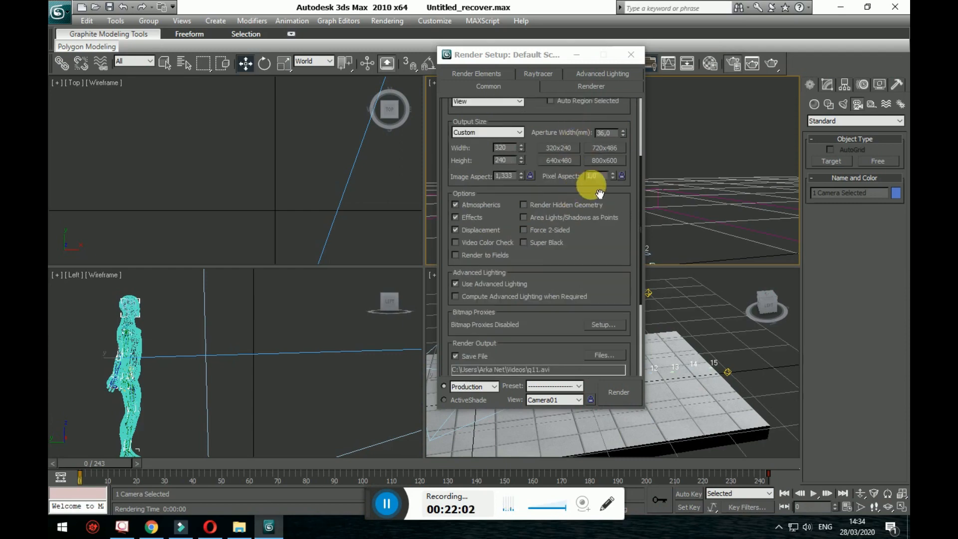
left_click(616, 161)
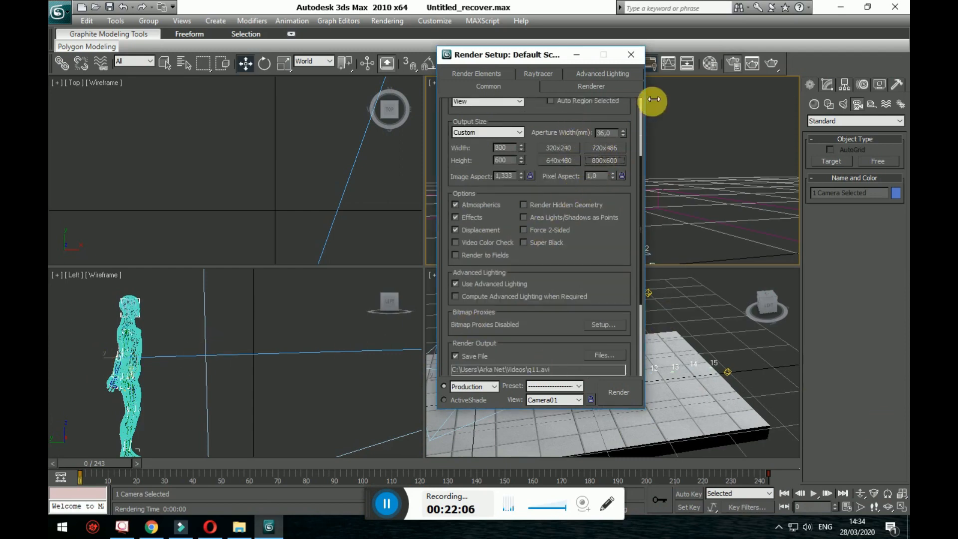
left_click(633, 56)
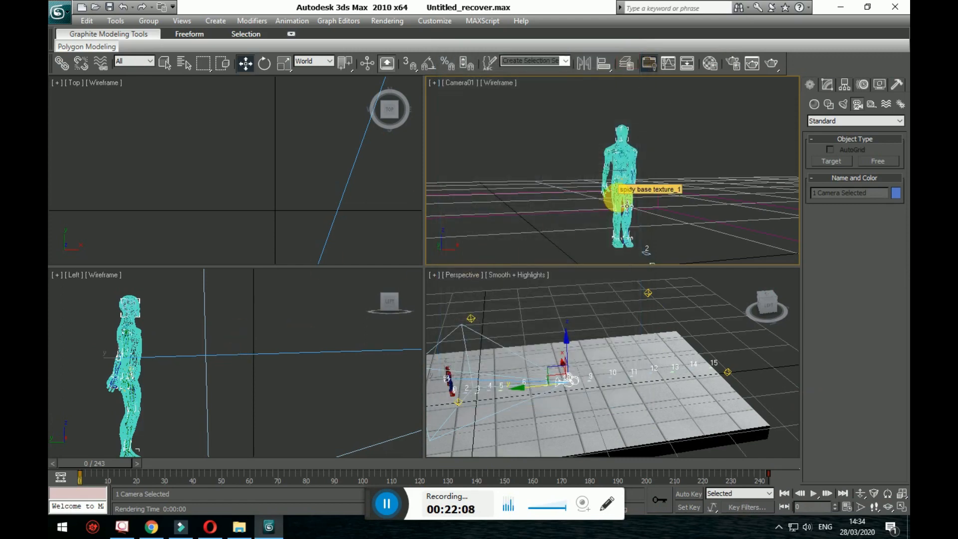
Maximize the Perspective viewport and examine the Spider-Man character on the tiled box from the side and front.
scroll(149, 357, "up", 6)
middle_click_drag(151, 359, 321, 376)
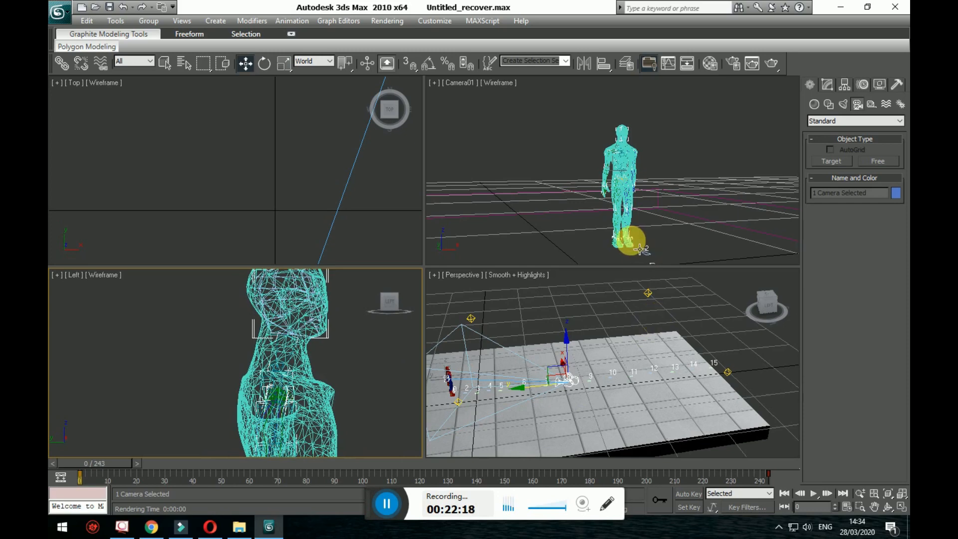
middle_click_drag(583, 429, 697, 415)
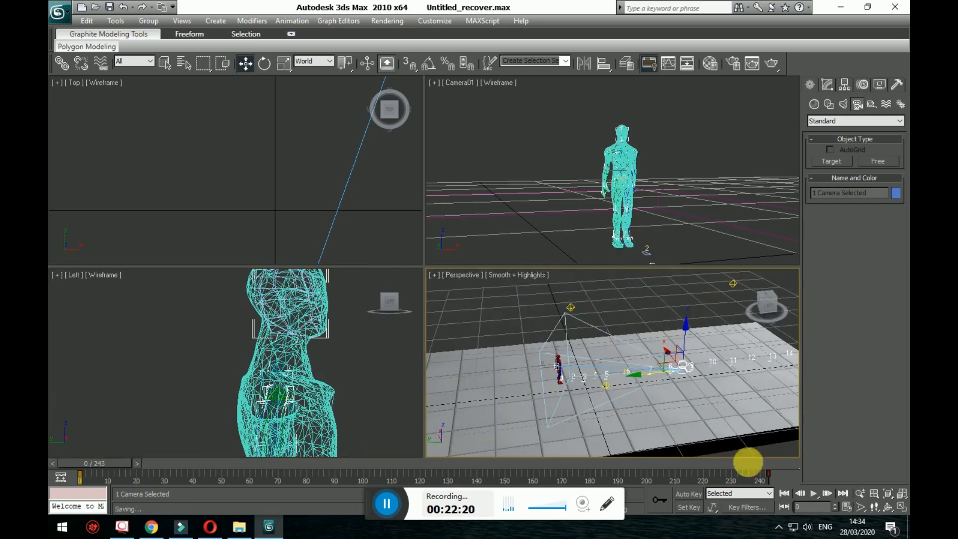
left_click(902, 505)
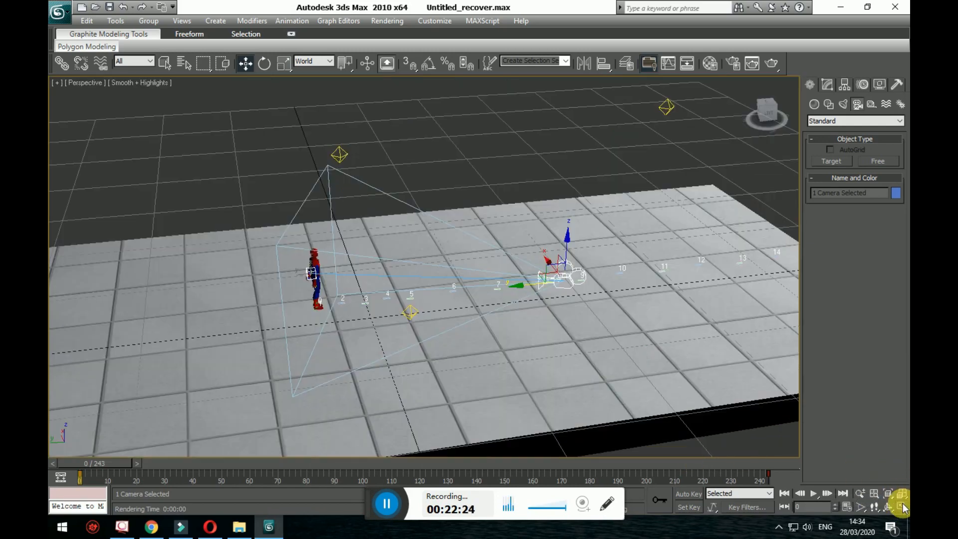
middle_click_drag(347, 255, 485, 250)
scroll(407, 327, "up", 2)
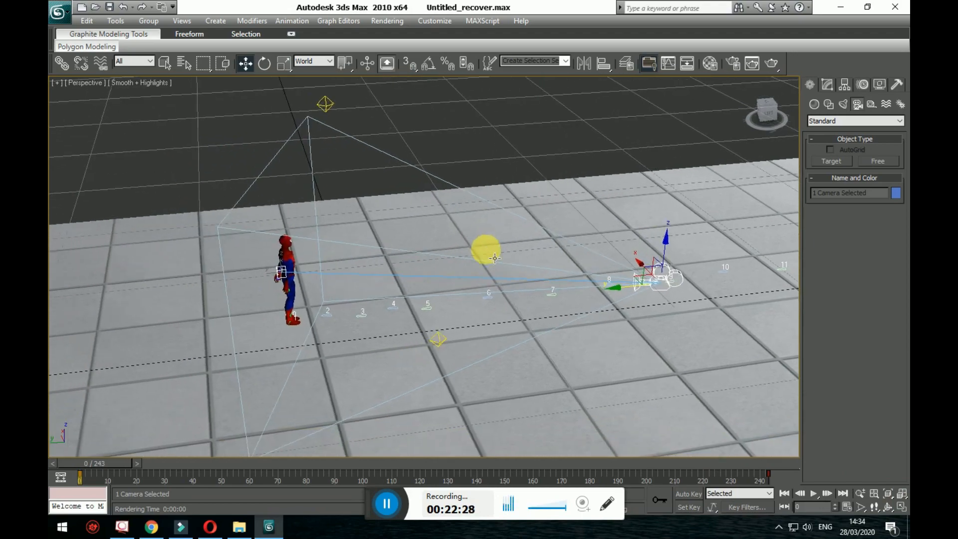
scroll(409, 274, "up", 5)
middle_click_drag(409, 274, 526, 253)
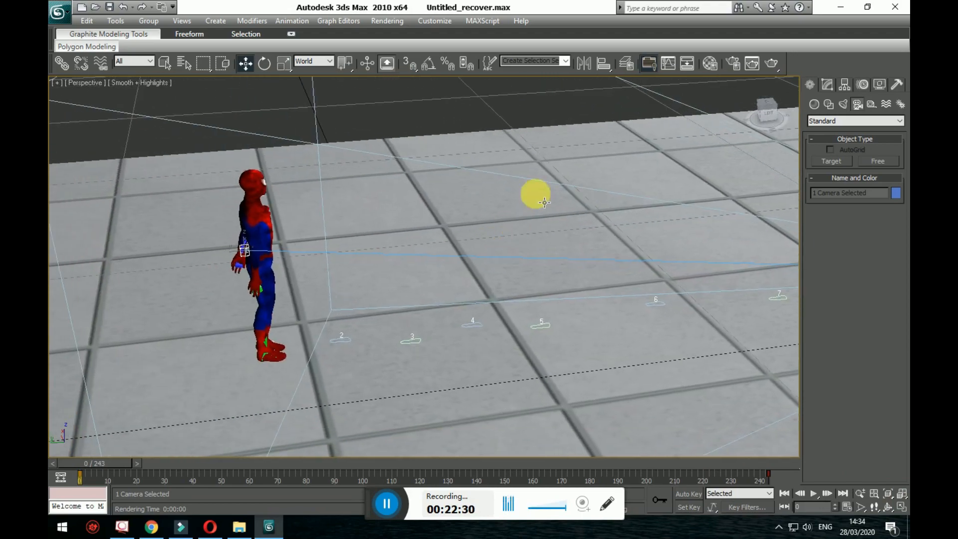
middle_click_drag(571, 319, 648, 301)
middle_click_drag(466, 314, 558, 295)
scroll(568, 294, "up", 3)
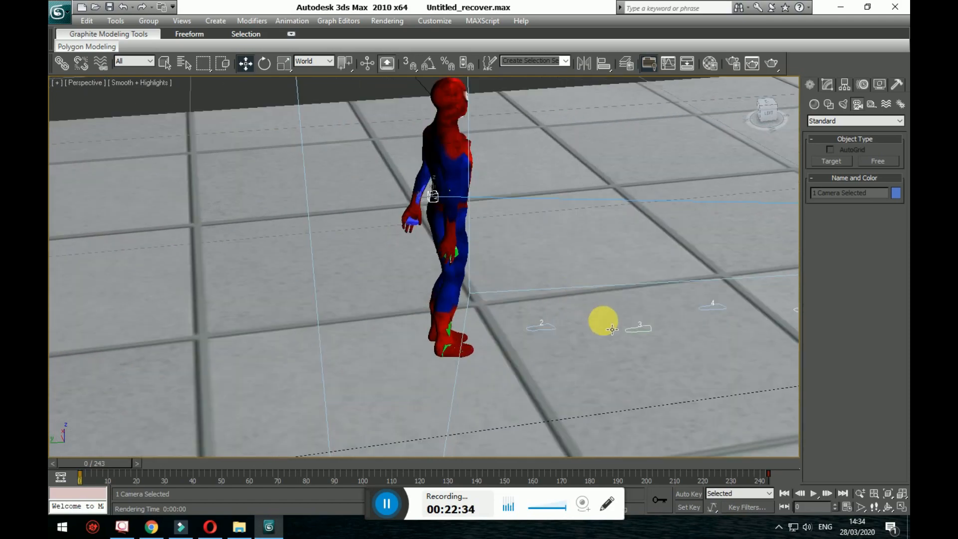
middle_click_drag(612, 330, 483, 305, "alt")
middle_click_drag(574, 329, 345, 303)
scroll(399, 312, "down", 5)
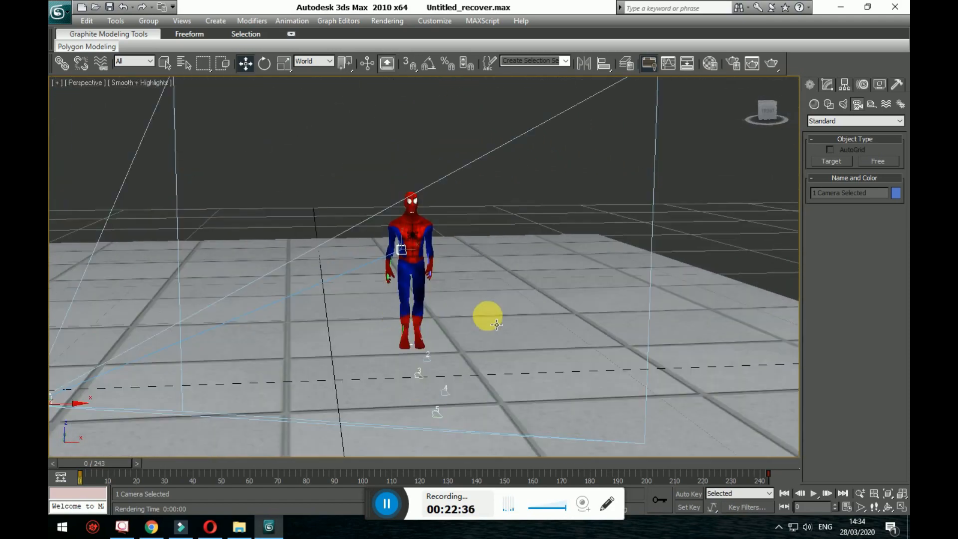
middle_click_drag(496, 325, 552, 293, "alt")
scroll(449, 280, "up", 5)
scroll(469, 295, "down", 5)
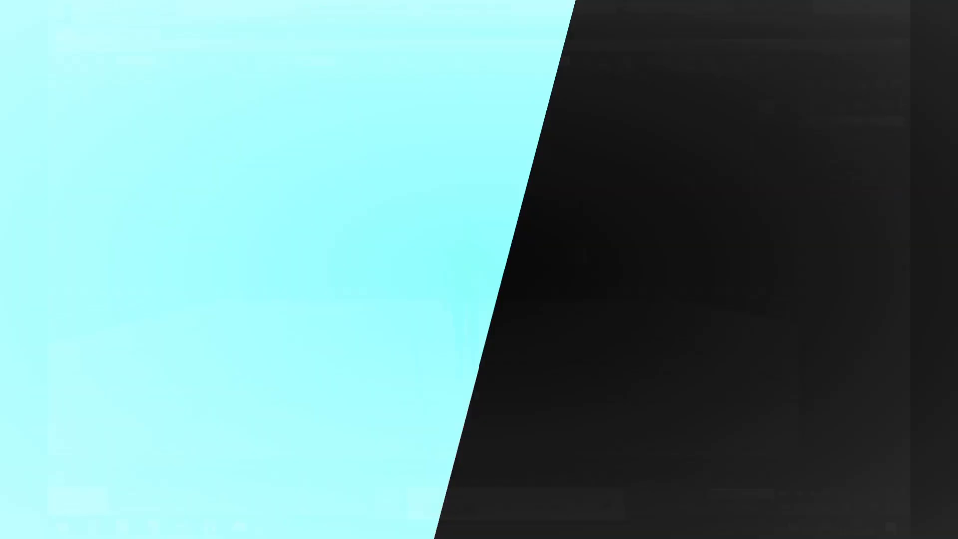